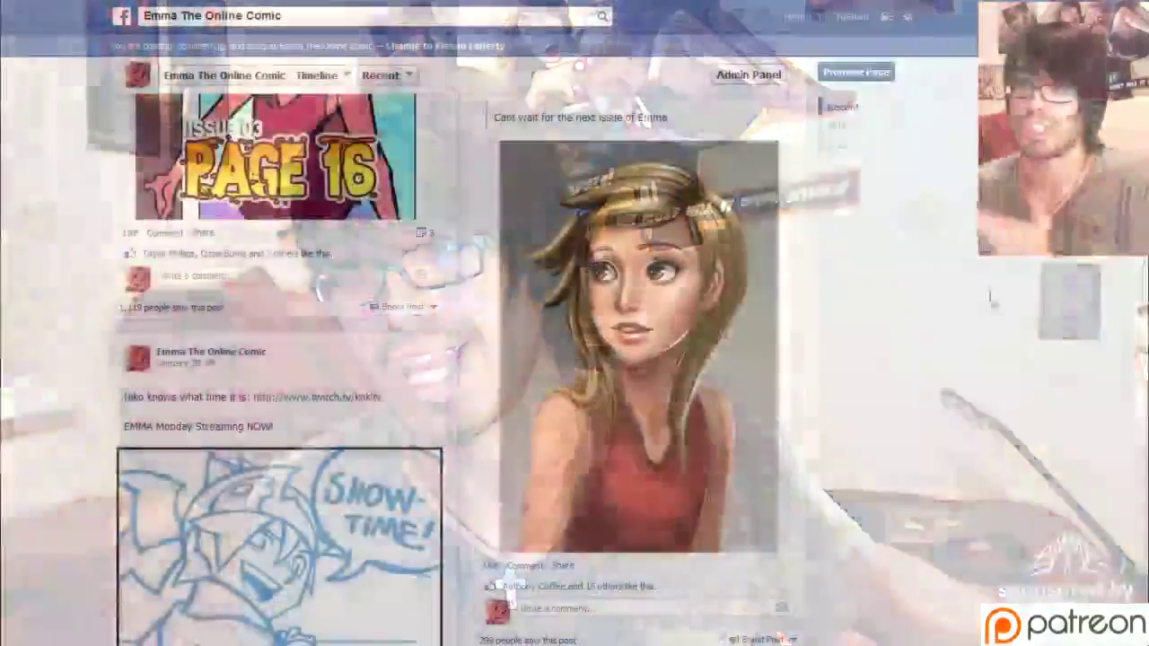
Step: Examine the fan painting of Emma at full size on the Emma The Online Comic page, and return to the timeline
scroll(924, 379, up, 2)
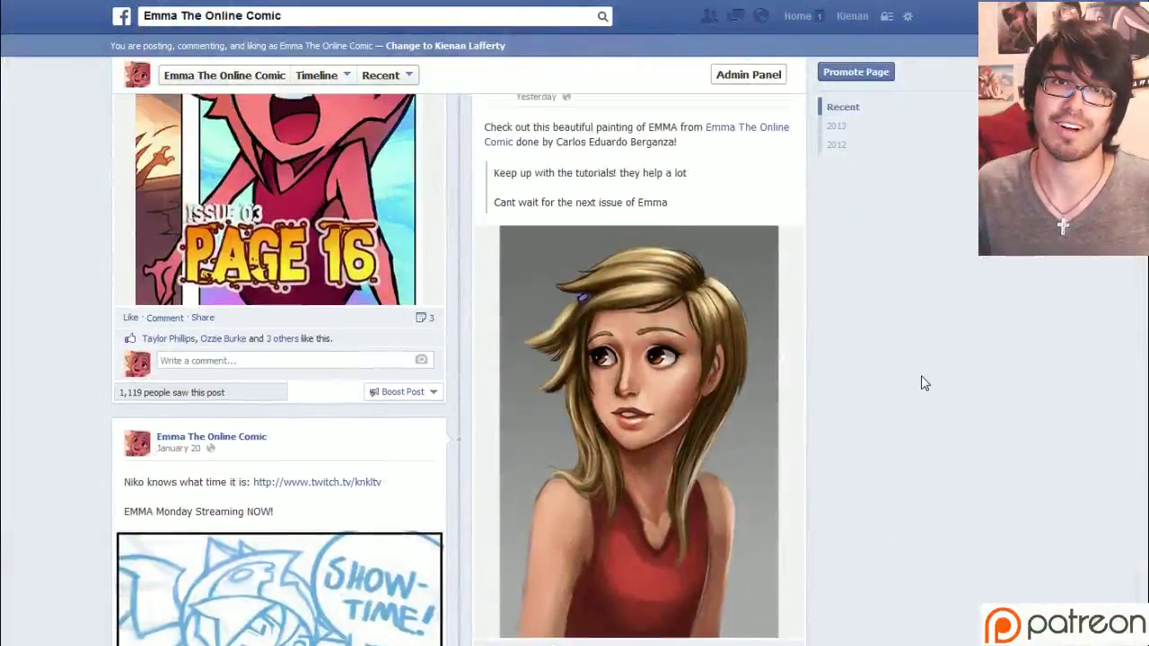
scroll(925, 383, down, 2)
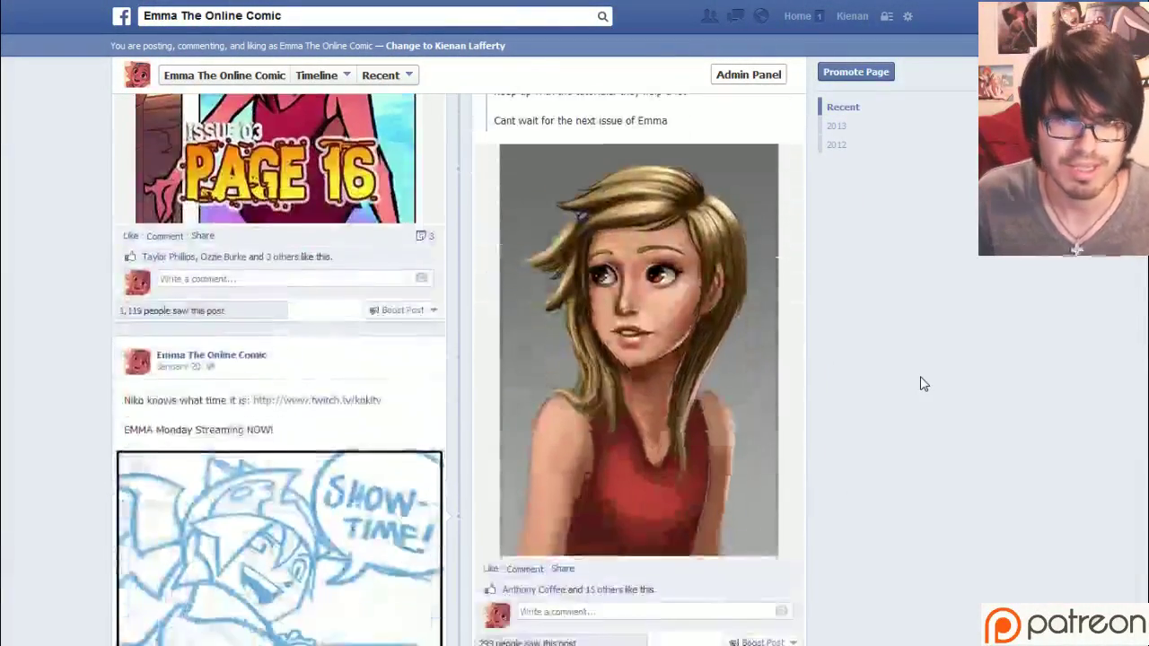
click(650, 355)
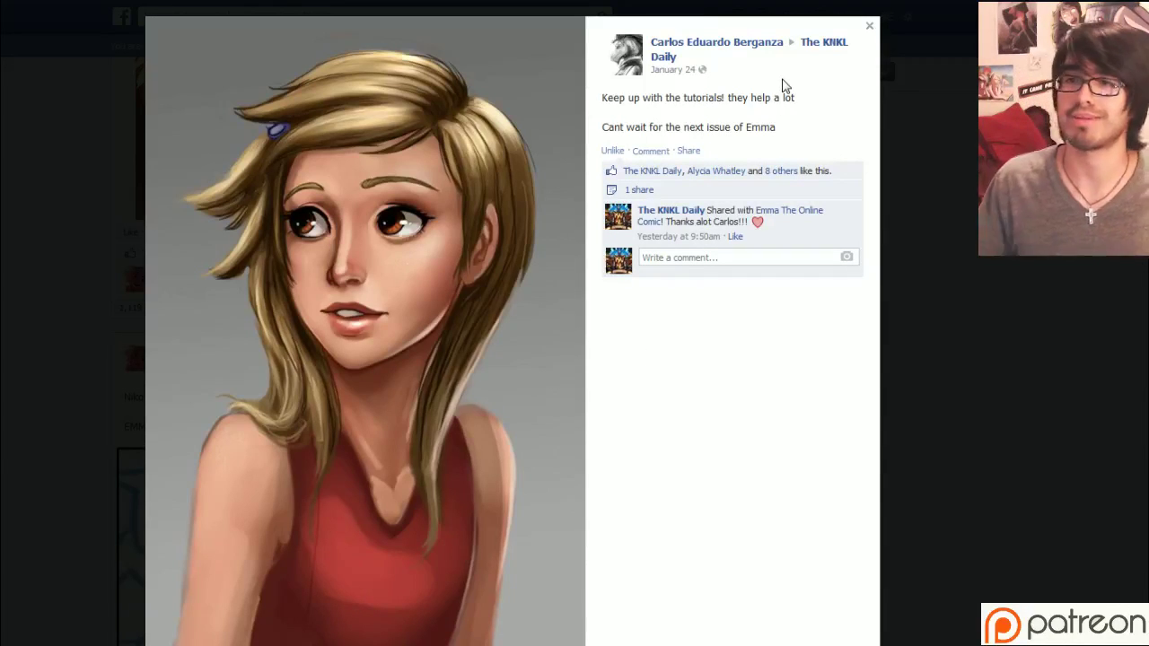
click(869, 25)
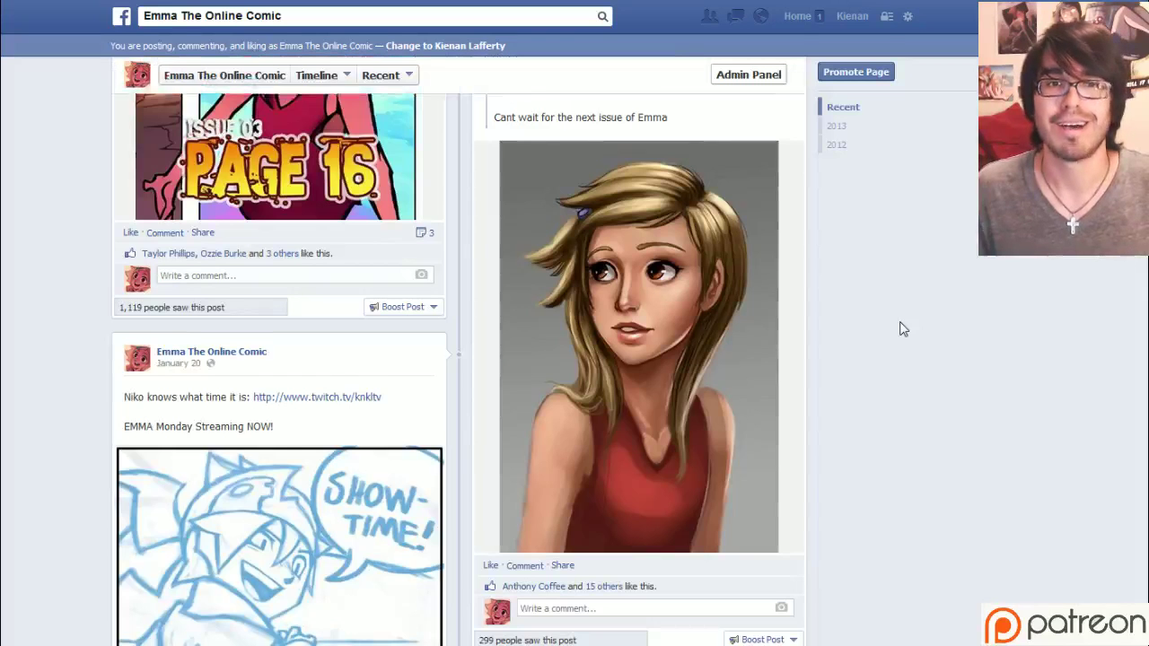
scroll(900, 328, up, 3)
scroll(901, 328, up, 8)
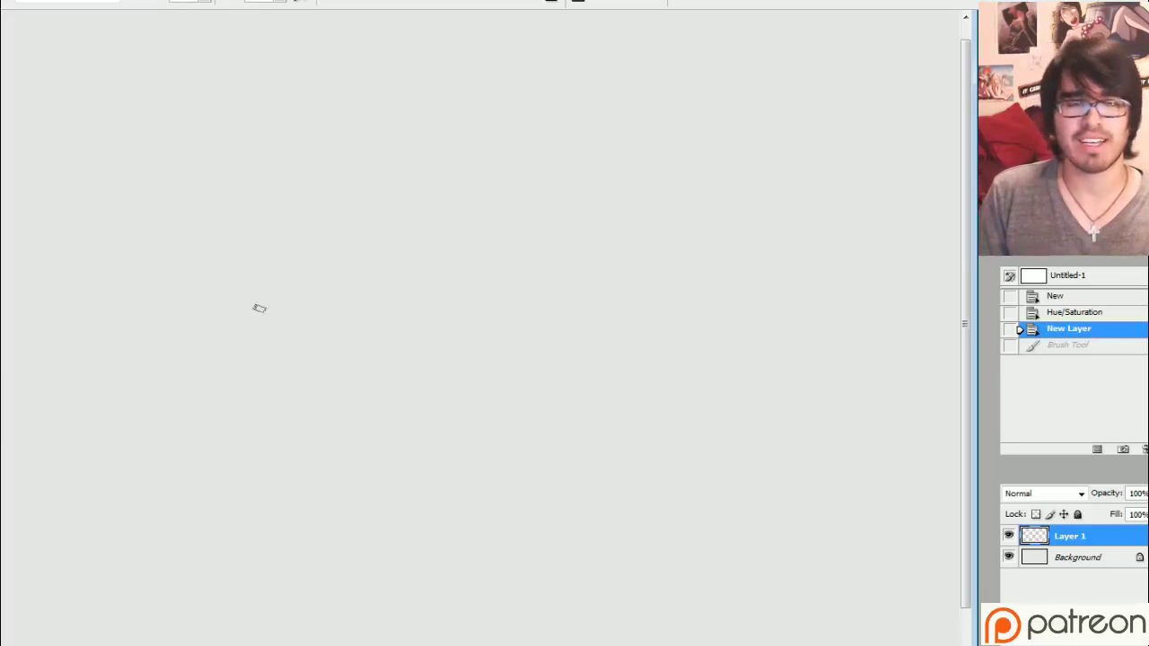
Step: In Photoshop, sketch a pale pink circle for a head on Layer 1, in the upper middle of the canvas
mouse_move(380, 269)
mouse_down()
mouse_move(363, 218)
mouse_move(369, 183)
mouse_up()
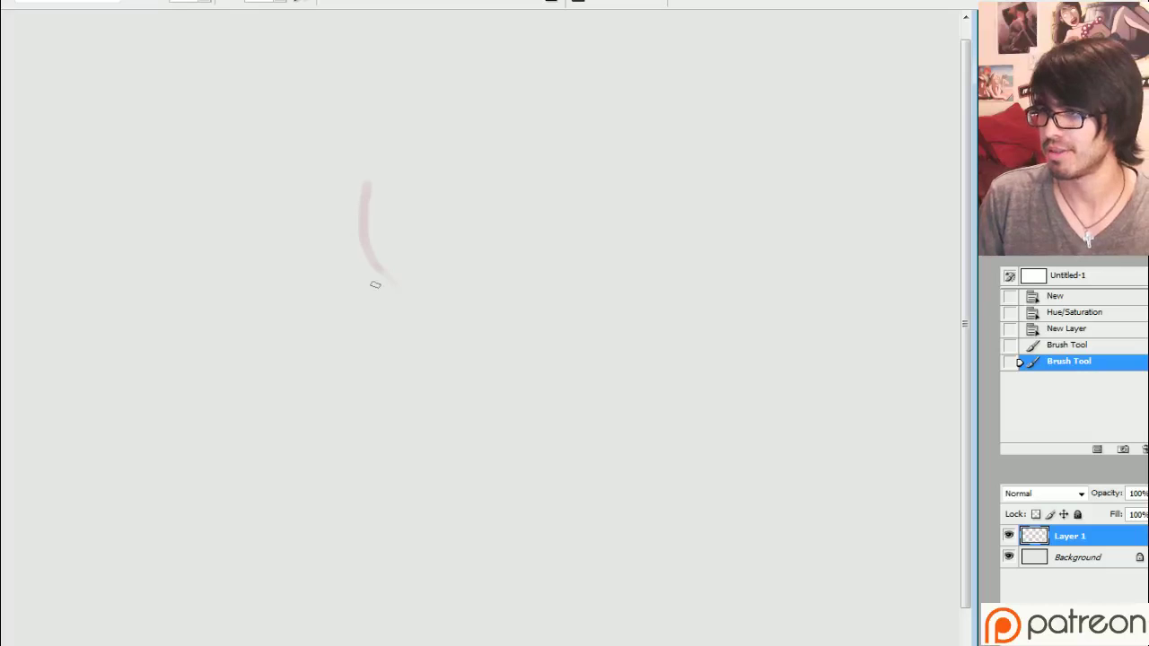
mouse_move(361, 250)
mouse_down()
mouse_move(417, 297)
mouse_move(375, 266)
mouse_up()
mouse_move(380, 274)
mouse_down()
mouse_move(382, 173)
mouse_move(418, 301)
mouse_move(509, 310)
mouse_move(533, 261)
mouse_up()
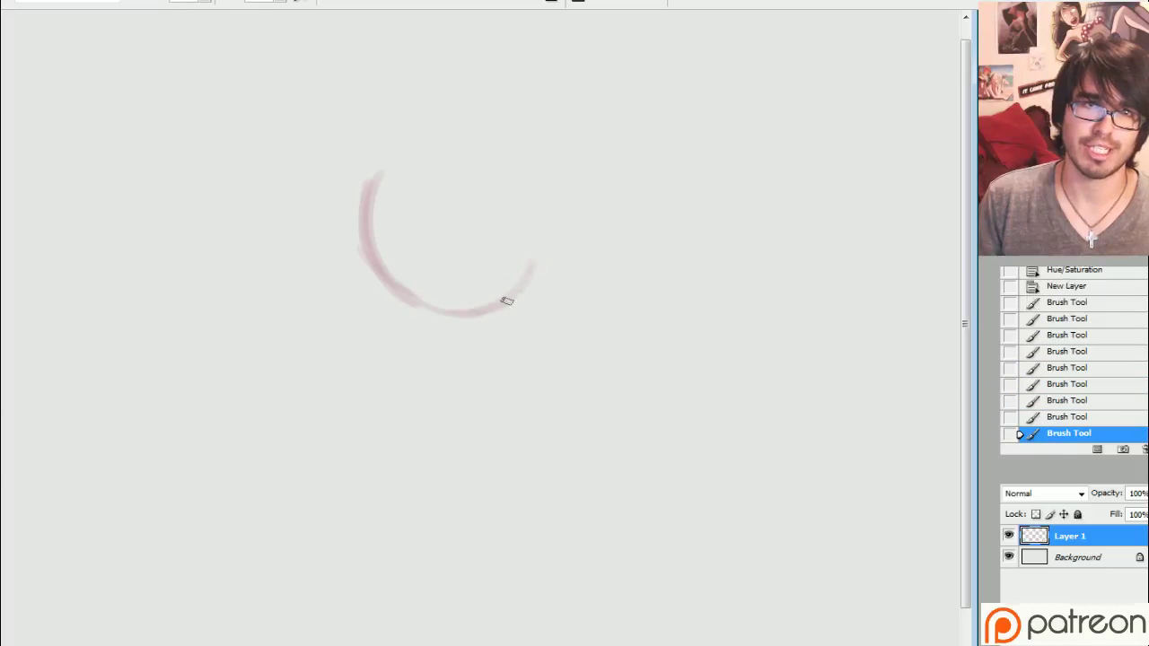
drag(501, 307, 552, 224)
drag(553, 256, 519, 154)
mouse_move(452, 132)
mouse_down()
mouse_move(509, 153)
mouse_move(410, 141)
mouse_move(385, 275)
mouse_move(493, 299)
mouse_up()
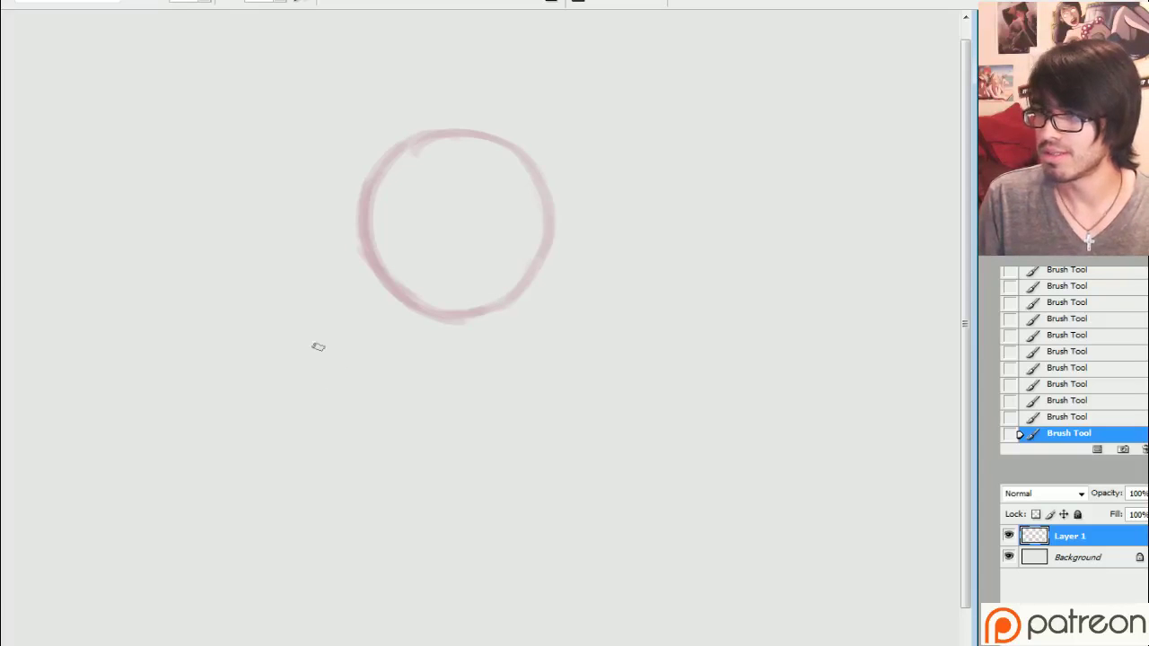
Step: Add a tapered jaw ending in a pointed chin below the circle, and fade out the circle's lower arc with the eraser
mouse_move(363, 250)
mouse_down()
mouse_move(388, 307)
mouse_move(362, 246)
mouse_move(427, 345)
mouse_move(388, 316)
mouse_move(459, 360)
mouse_move(448, 357)
mouse_move(506, 335)
mouse_move(544, 249)
mouse_up()
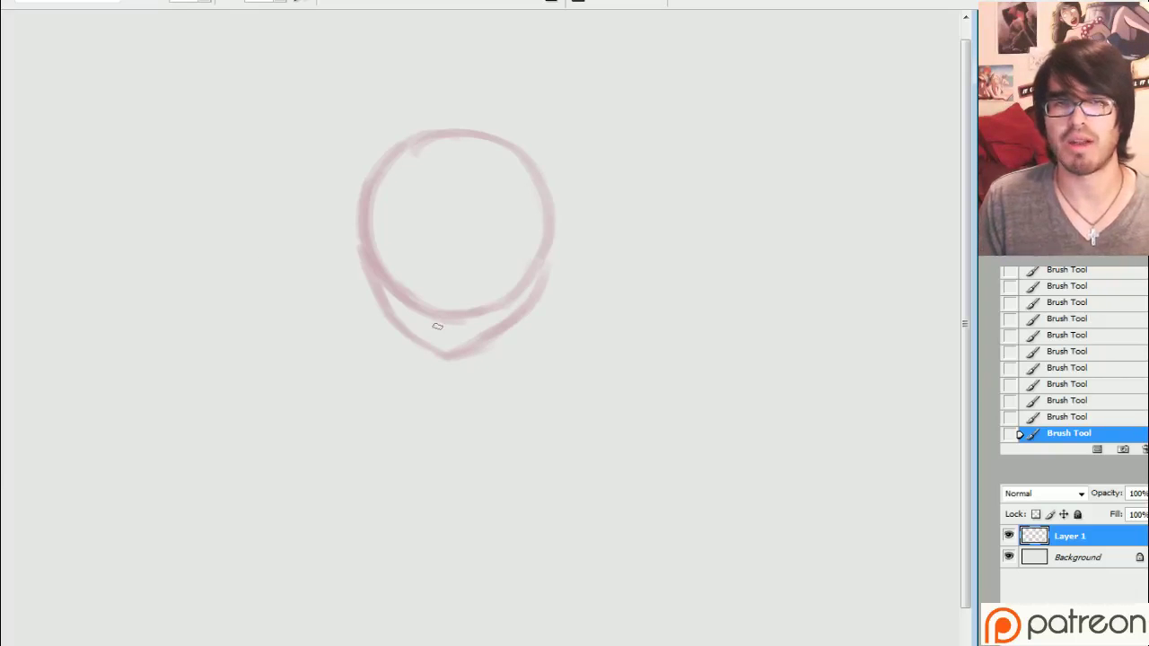
mouse_move(422, 315)
mouse_down()
mouse_move(403, 280)
mouse_move(411, 308)
mouse_move(430, 296)
mouse_move(456, 312)
mouse_move(504, 286)
mouse_move(471, 317)
mouse_move(522, 266)
mouse_move(504, 255)
mouse_move(486, 281)
mouse_move(432, 305)
mouse_move(411, 274)
mouse_move(421, 309)
mouse_move(409, 308)
mouse_move(390, 229)
mouse_move(499, 290)
mouse_move(500, 278)
mouse_move(493, 300)
mouse_move(480, 295)
mouse_move(488, 301)
mouse_move(518, 248)
mouse_move(520, 326)
mouse_up()
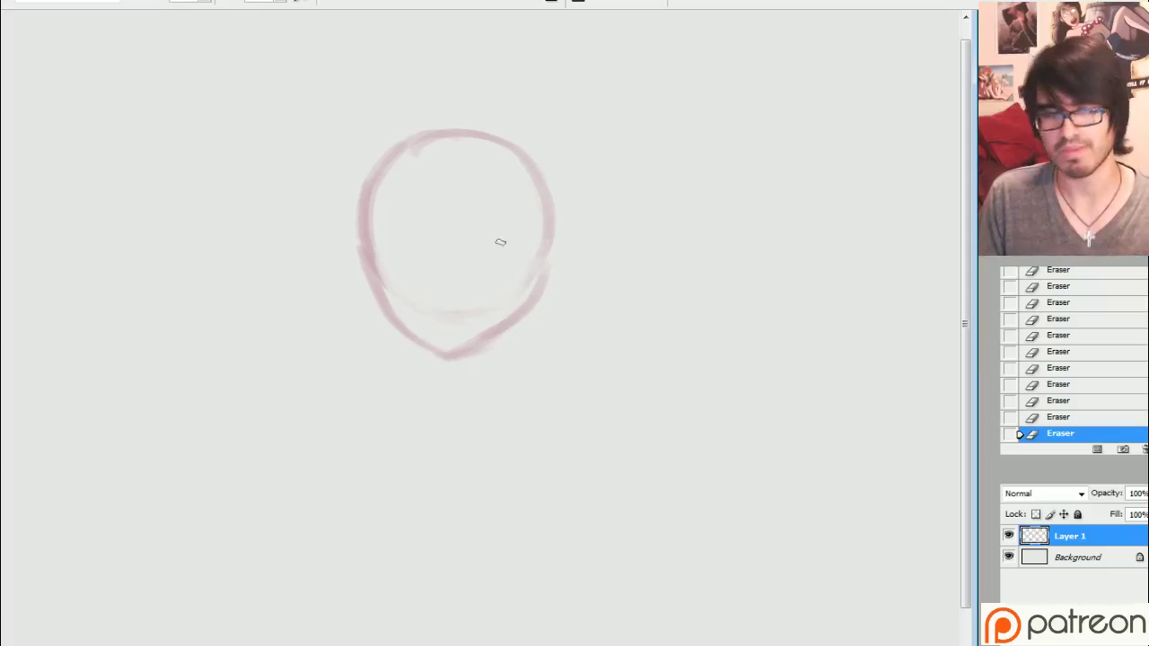
key(b)
drag(434, 345, 449, 357)
Step: Brush a slightly tilted band of eye guidelines across the middle of the head, and lighten its centre with the eraser
key(e)
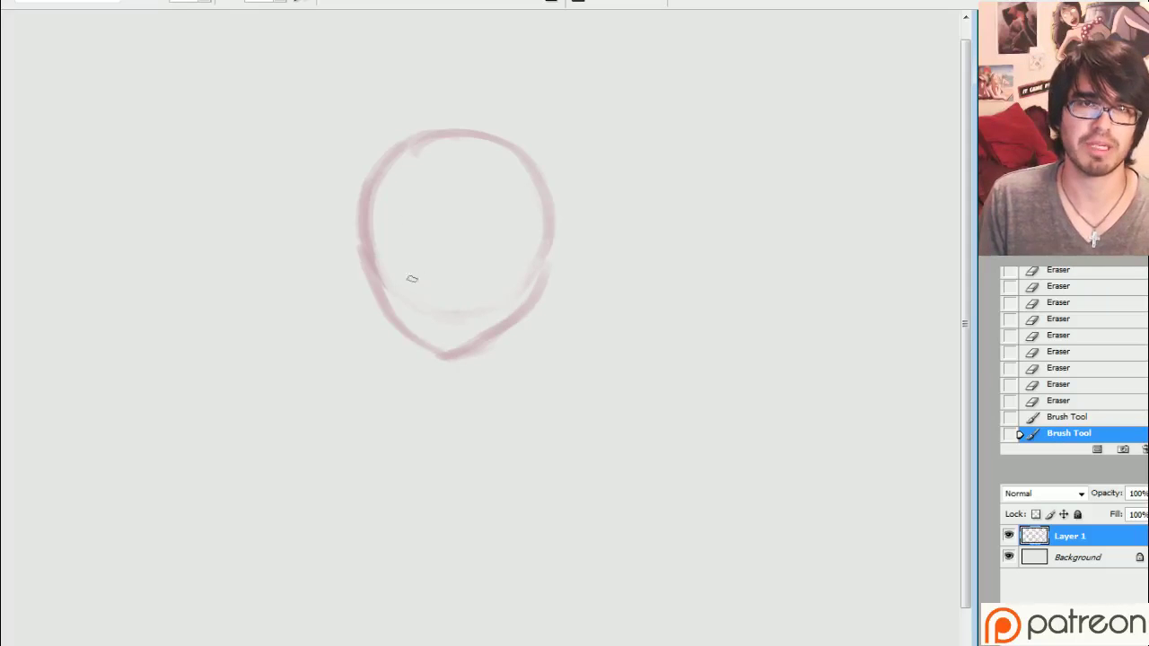
mouse_move(368, 239)
mouse_down()
mouse_move(500, 231)
mouse_move(422, 238)
mouse_up()
drag(431, 235, 464, 230)
drag(375, 241, 544, 212)
drag(470, 233, 544, 218)
drag(476, 240, 544, 232)
drag(368, 239, 447, 244)
mouse_move(370, 243)
mouse_down()
mouse_move(568, 223)
mouse_move(365, 243)
mouse_move(542, 233)
mouse_up()
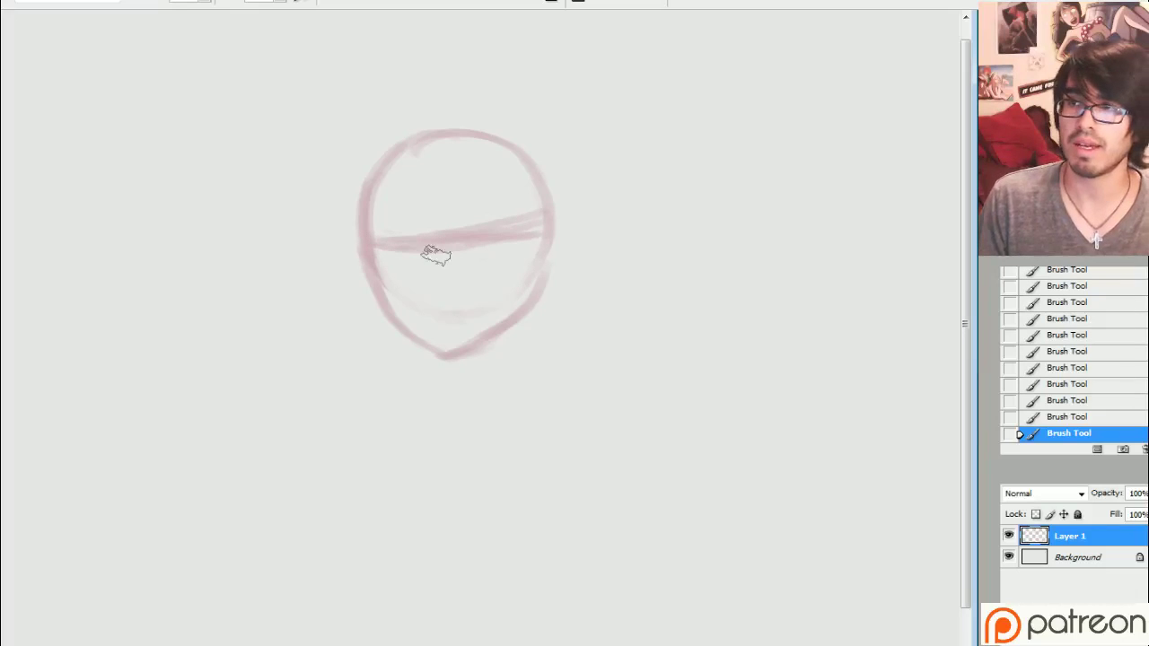
mouse_move(418, 246)
mouse_down()
mouse_move(525, 225)
mouse_move(489, 231)
mouse_up()
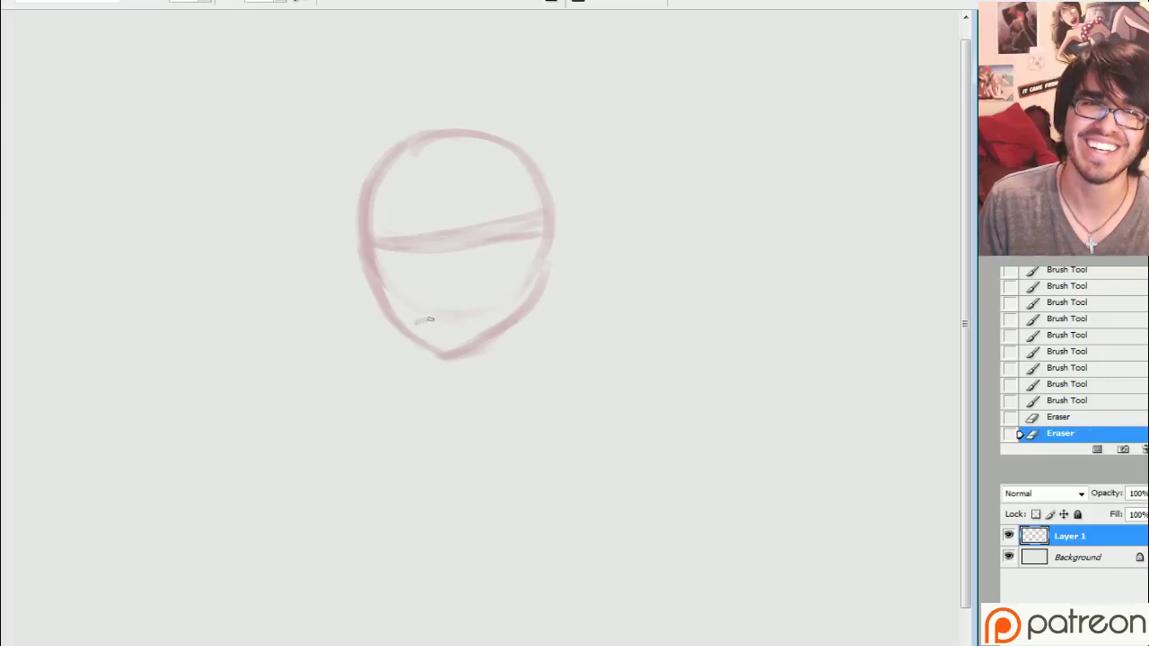
Step: Sketch a short mouth line, a small nose shadow and two shaded oval eyes along the guideline
mouse_move(429, 320)
mouse_down()
mouse_move(477, 316)
mouse_move(449, 316)
mouse_up()
mouse_move(447, 315)
mouse_down()
mouse_move(421, 305)
mouse_move(413, 284)
mouse_up()
mouse_move(413, 280)
mouse_down()
mouse_move(399, 229)
mouse_move(407, 249)
mouse_move(378, 225)
mouse_move(407, 255)
mouse_move(372, 222)
mouse_move(406, 281)
mouse_move(395, 259)
mouse_move(411, 282)
mouse_up()
drag(412, 281, 400, 237)
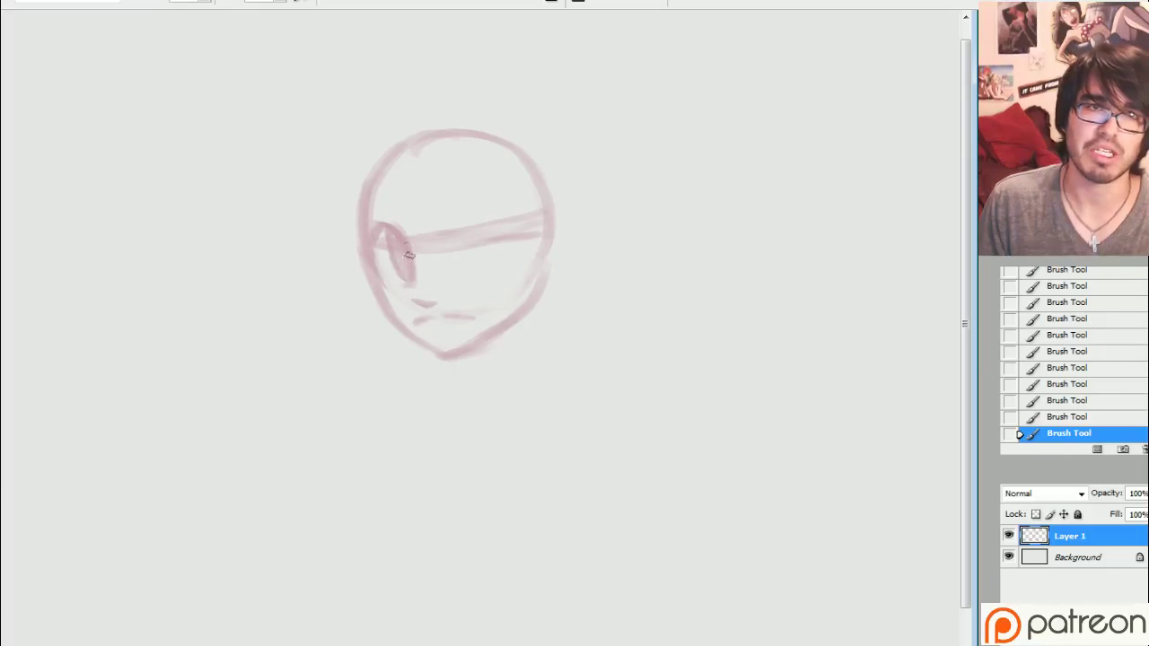
mouse_move(467, 277)
mouse_down()
mouse_move(506, 271)
mouse_move(517, 231)
mouse_move(458, 208)
mouse_move(497, 222)
mouse_move(452, 217)
mouse_move(483, 260)
mouse_move(474, 247)
mouse_move(501, 257)
mouse_move(500, 235)
mouse_move(490, 265)
mouse_up()
mouse_move(463, 222)
mouse_down()
mouse_move(492, 262)
mouse_move(497, 253)
mouse_up()
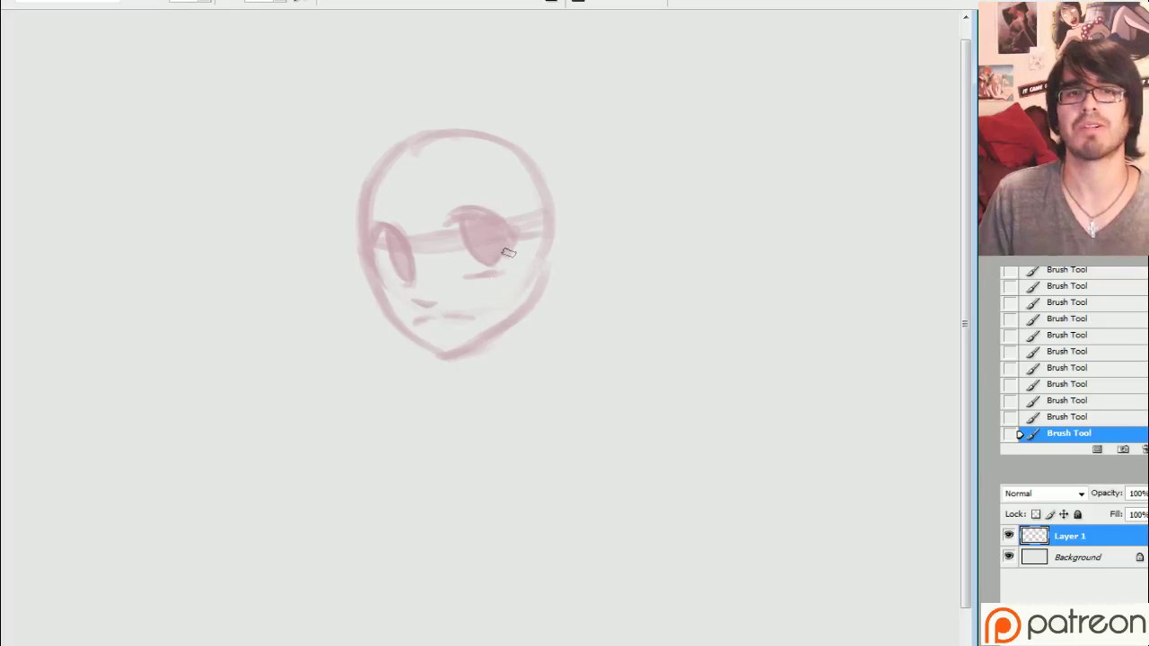
Step: Fade the guideline around the eyes, then refine the nose and darken the upper lid of the larger eye
key(e)
drag(521, 247, 532, 209)
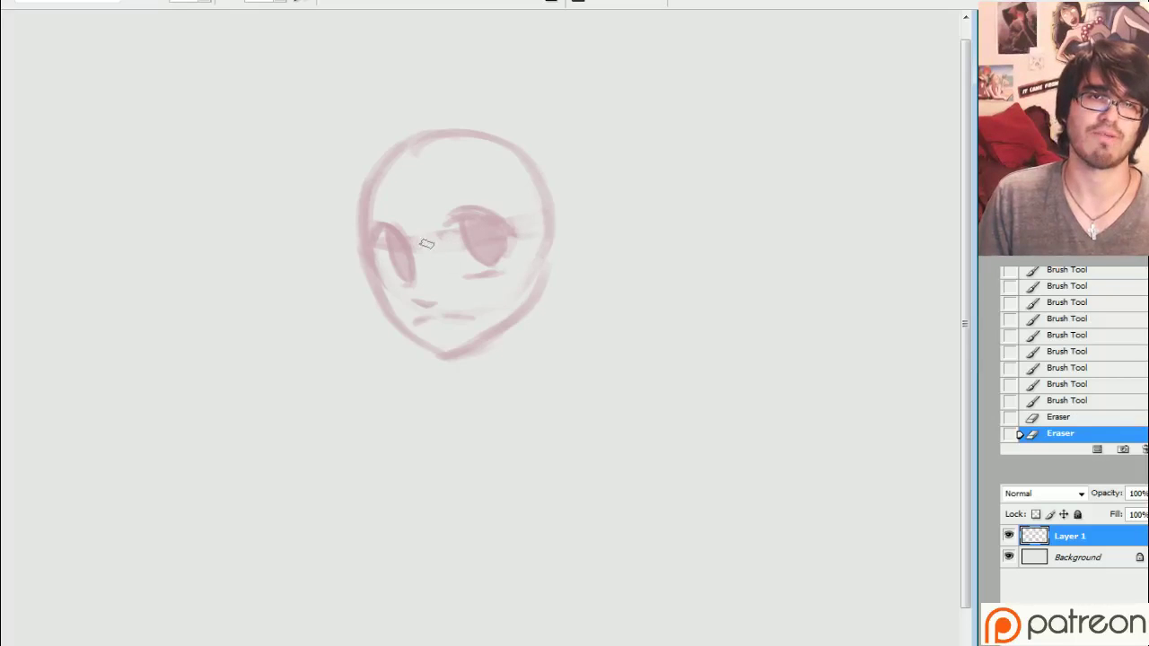
drag(425, 245, 454, 251)
mouse_move(416, 306)
mouse_down()
mouse_move(438, 335)
mouse_move(380, 247)
mouse_move(417, 293)
mouse_up()
key(b)
drag(432, 286, 426, 291)
drag(439, 285, 453, 289)
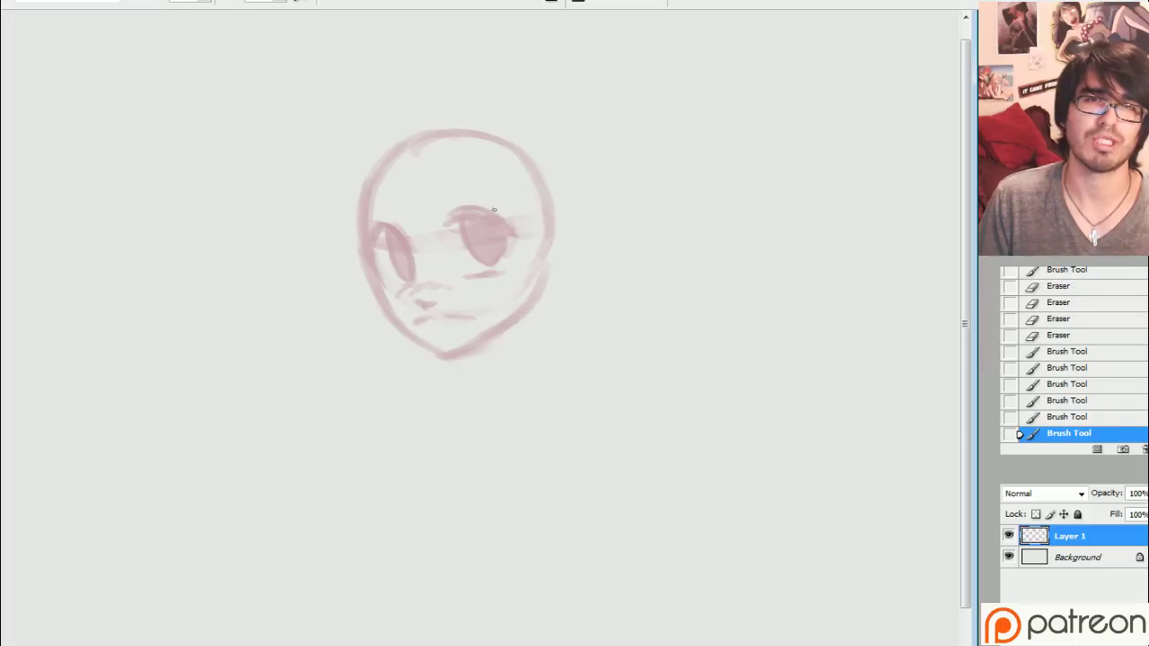
mouse_move(508, 226)
mouse_down()
mouse_move(485, 209)
mouse_move(511, 222)
mouse_move(440, 213)
mouse_up()
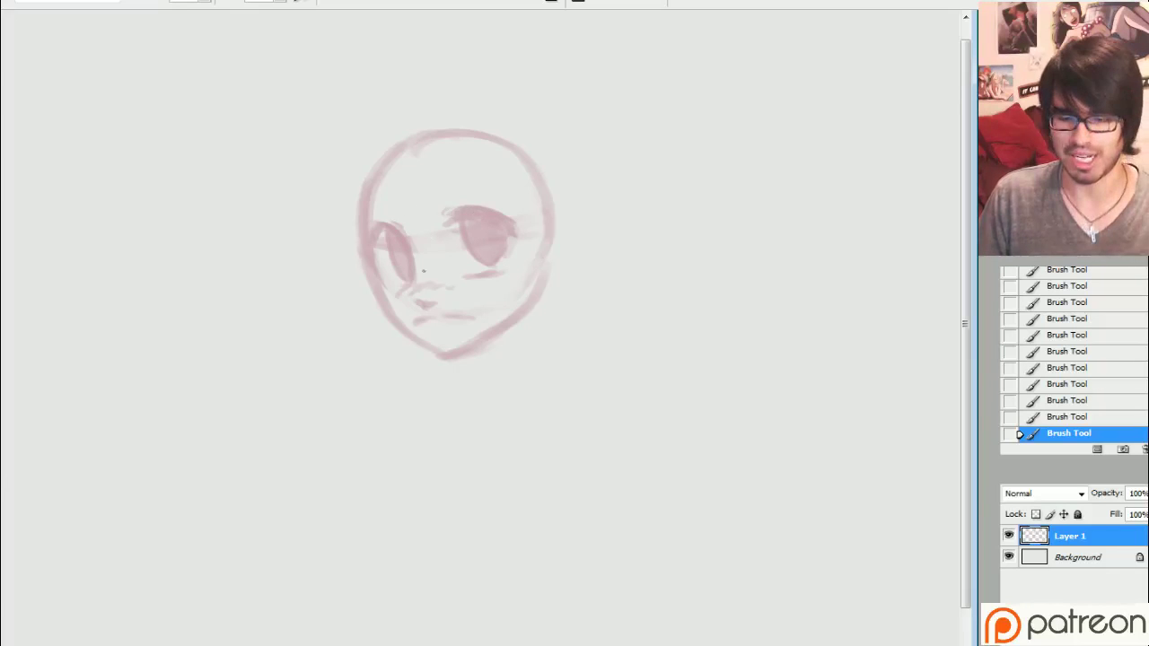
Step: Erase the mouth line and redraw it as thinner, lighter strokes under the nose
drag(423, 320, 438, 320)
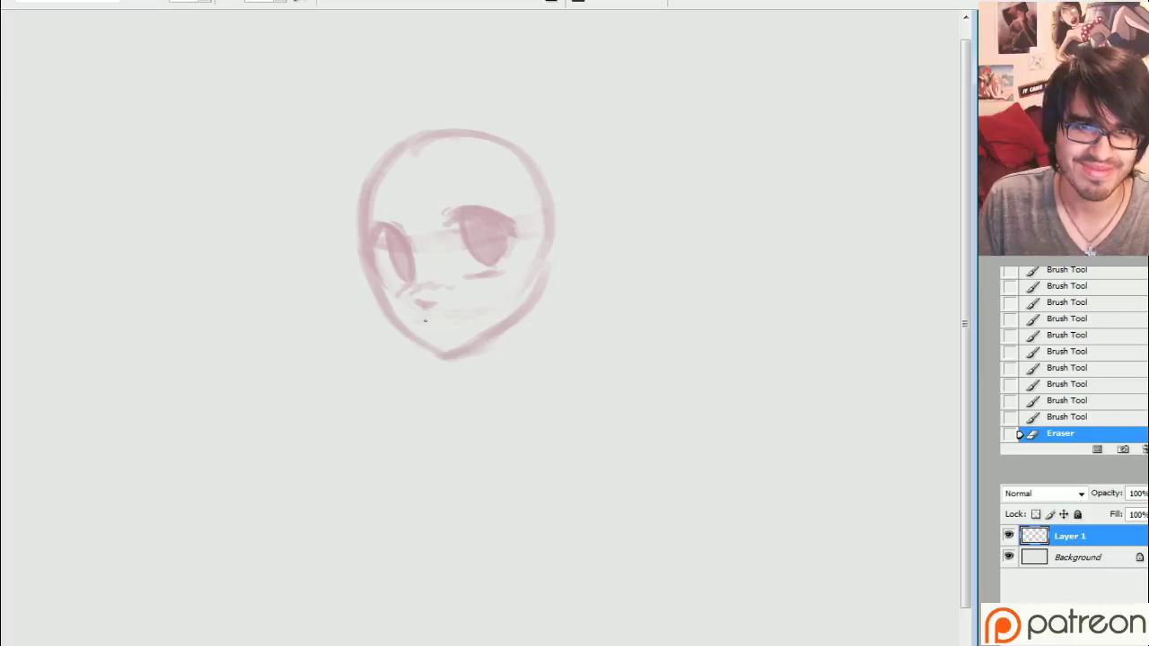
drag(426, 320, 435, 317)
mouse_move(442, 315)
mouse_down()
mouse_move(461, 317)
mouse_move(416, 321)
mouse_move(447, 314)
mouse_up()
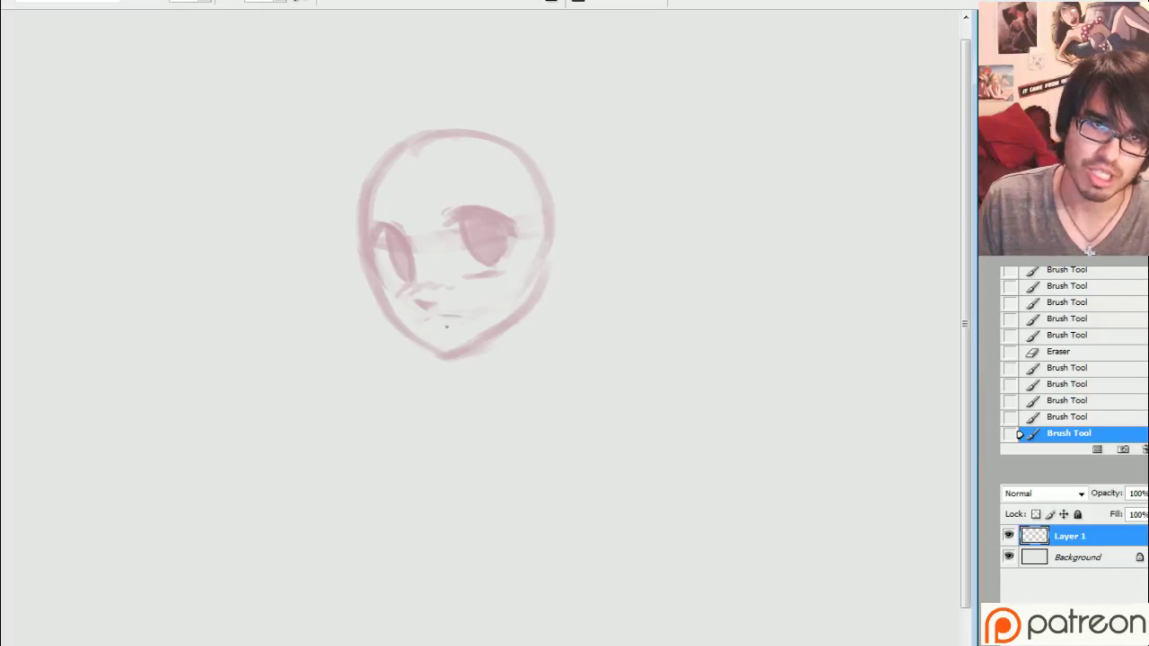
Step: Sketch a second head beside the first, with a round skull and a pointed jaw beneath it
key(e)
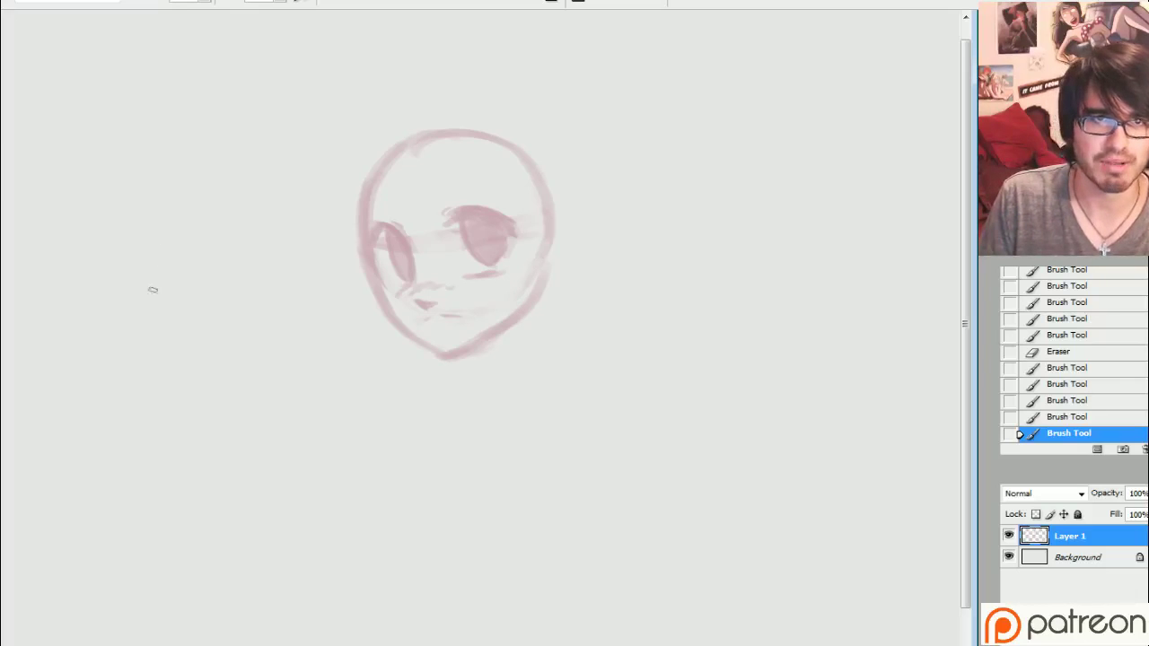
drag(139, 158, 106, 261)
mouse_move(106, 215)
mouse_down()
mouse_move(113, 253)
mouse_move(243, 283)
mouse_up()
mouse_move(265, 231)
mouse_down()
mouse_move(230, 162)
mouse_move(129, 205)
mouse_move(117, 180)
mouse_move(156, 269)
mouse_move(256, 294)
mouse_move(206, 312)
mouse_move(292, 251)
mouse_up()
mouse_move(273, 250)
mouse_down()
mouse_move(235, 297)
mouse_move(191, 312)
mouse_up()
mouse_move(109, 244)
mouse_down()
mouse_move(125, 304)
mouse_move(146, 326)
mouse_up()
mouse_move(116, 267)
mouse_down()
mouse_move(167, 331)
mouse_move(230, 352)
mouse_move(196, 340)
mouse_move(248, 324)
mouse_move(278, 255)
mouse_move(258, 310)
mouse_up()
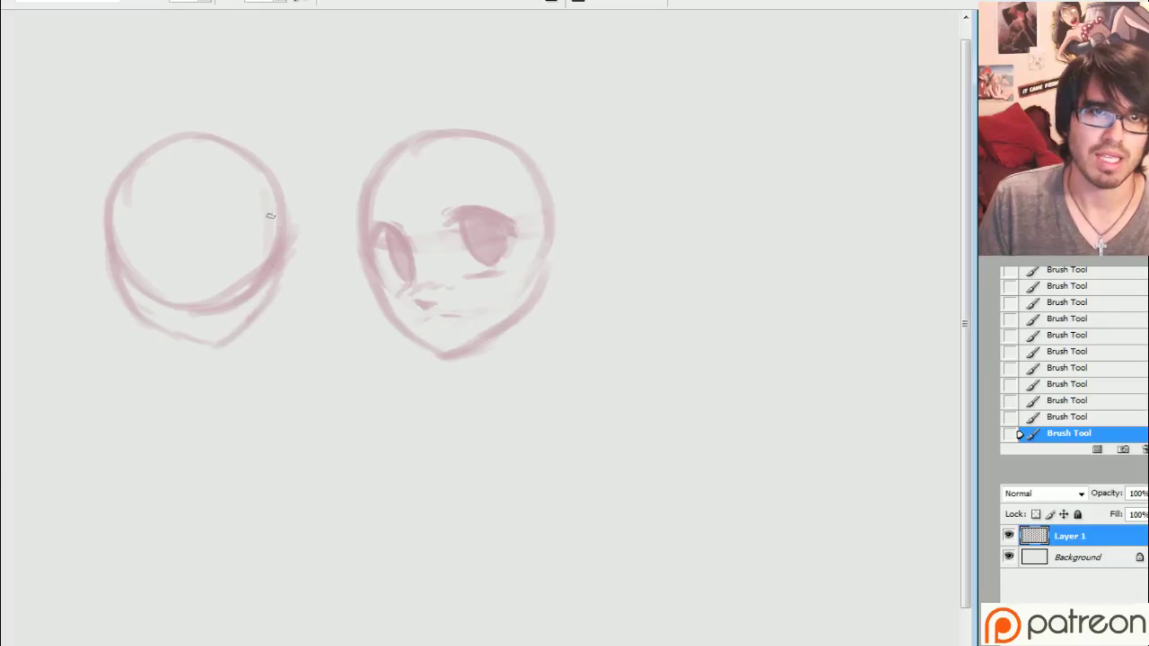
Step: Draw a tilted eye guideline across the second head, with an upper lid arc for each eye
drag(113, 243, 269, 217)
mouse_move(97, 248)
mouse_down()
mouse_move(246, 221)
mouse_move(104, 243)
mouse_move(289, 228)
mouse_move(235, 205)
mouse_move(207, 221)
mouse_up()
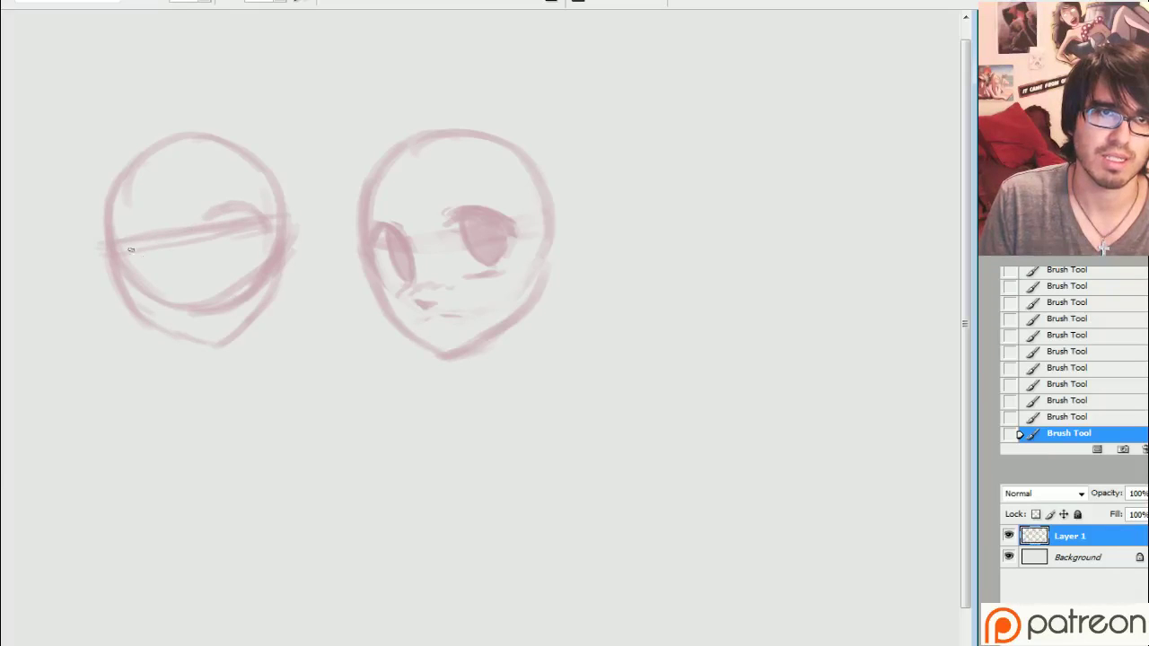
mouse_move(130, 249)
mouse_down()
mouse_move(183, 230)
mouse_move(132, 237)
mouse_up()
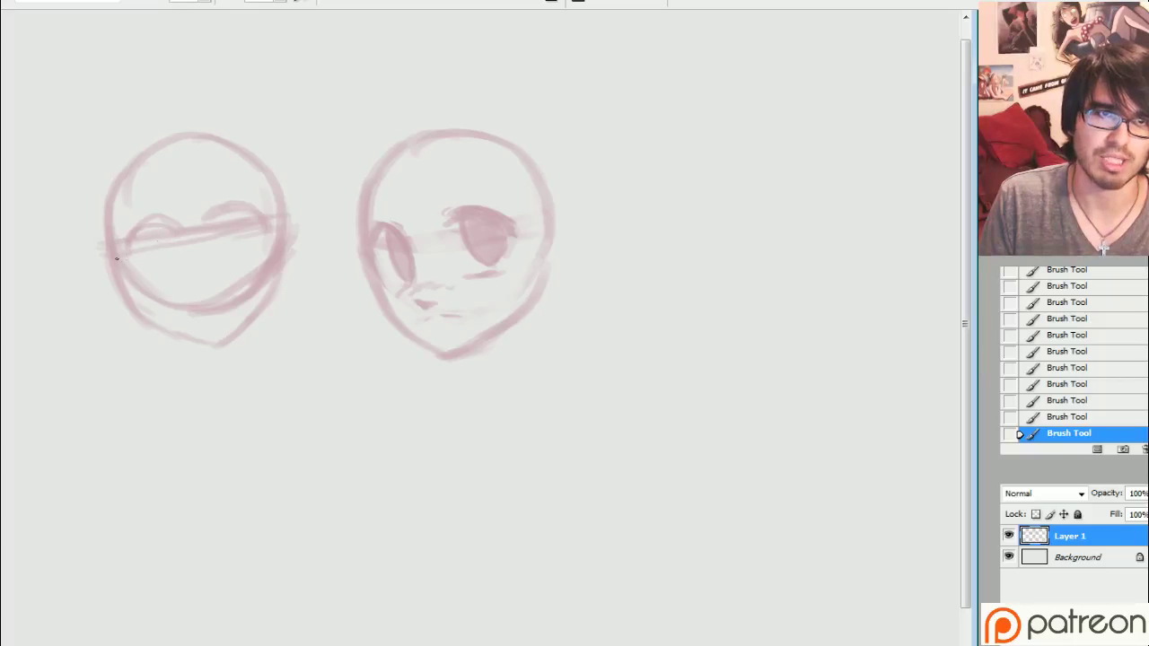
drag(265, 231, 297, 224)
drag(110, 256, 87, 257)
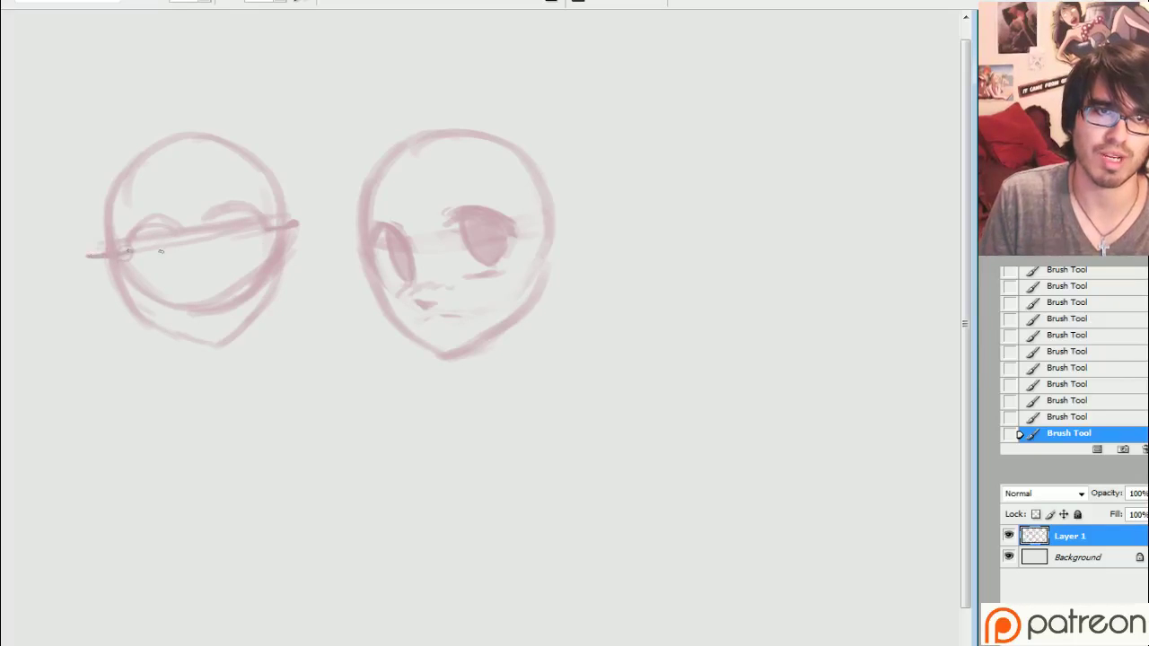
click(1050, 369)
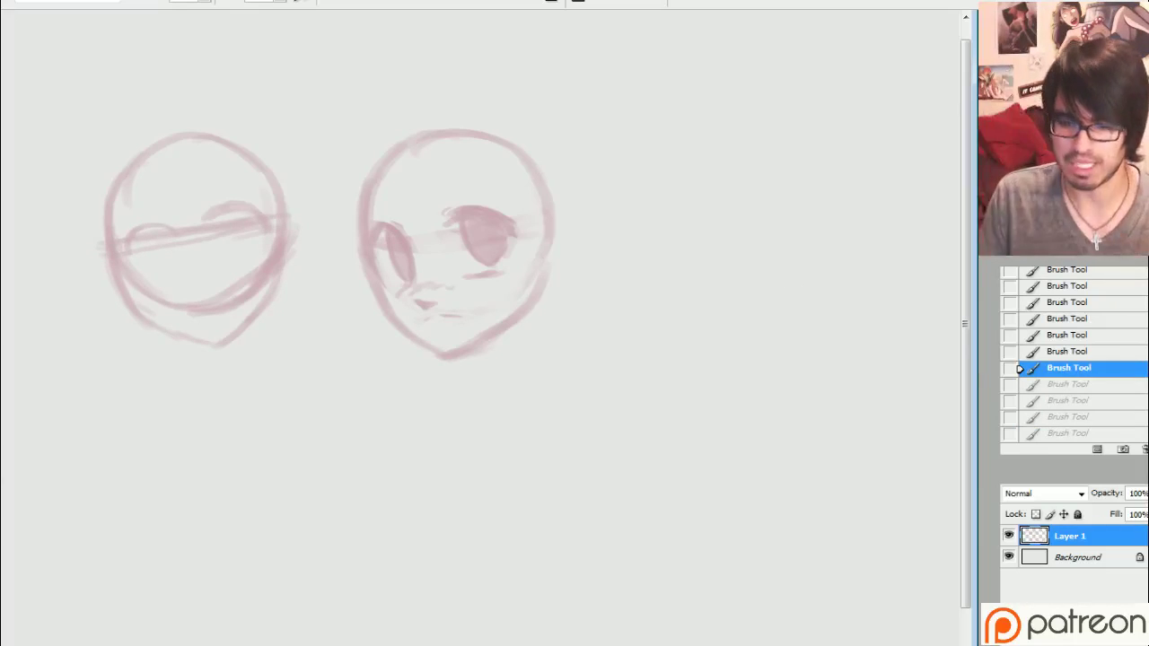
Step: Strengthen both upper lid arcs on the second head and draw a parallel guideline below the eye line
drag(177, 232, 134, 233)
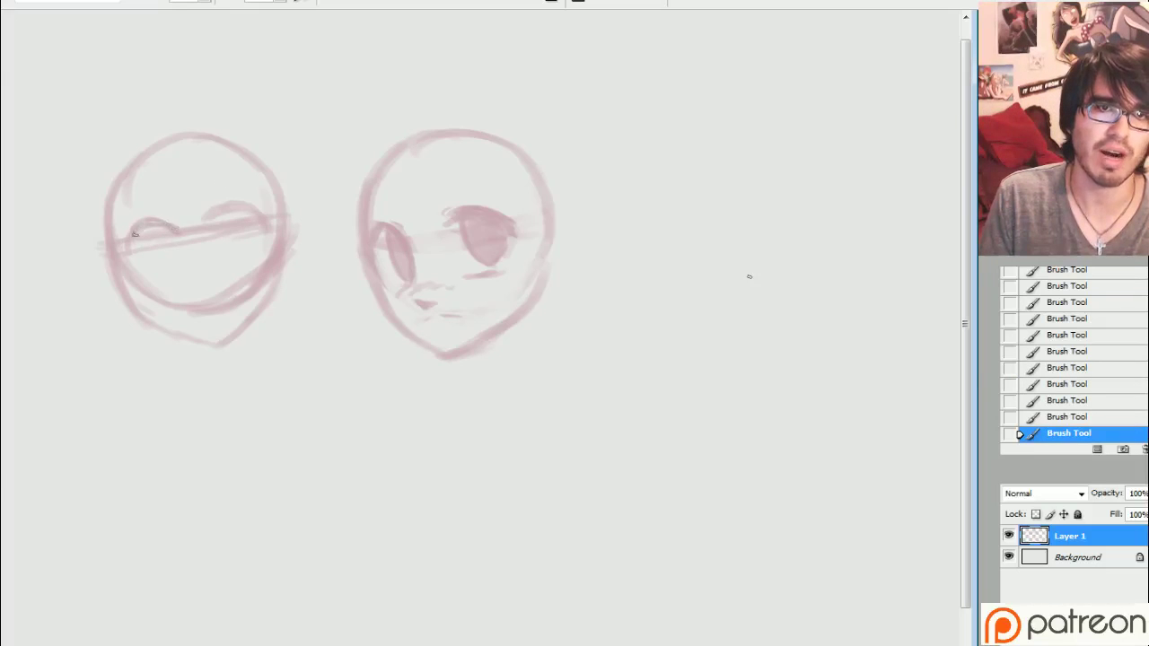
drag(214, 220, 237, 210)
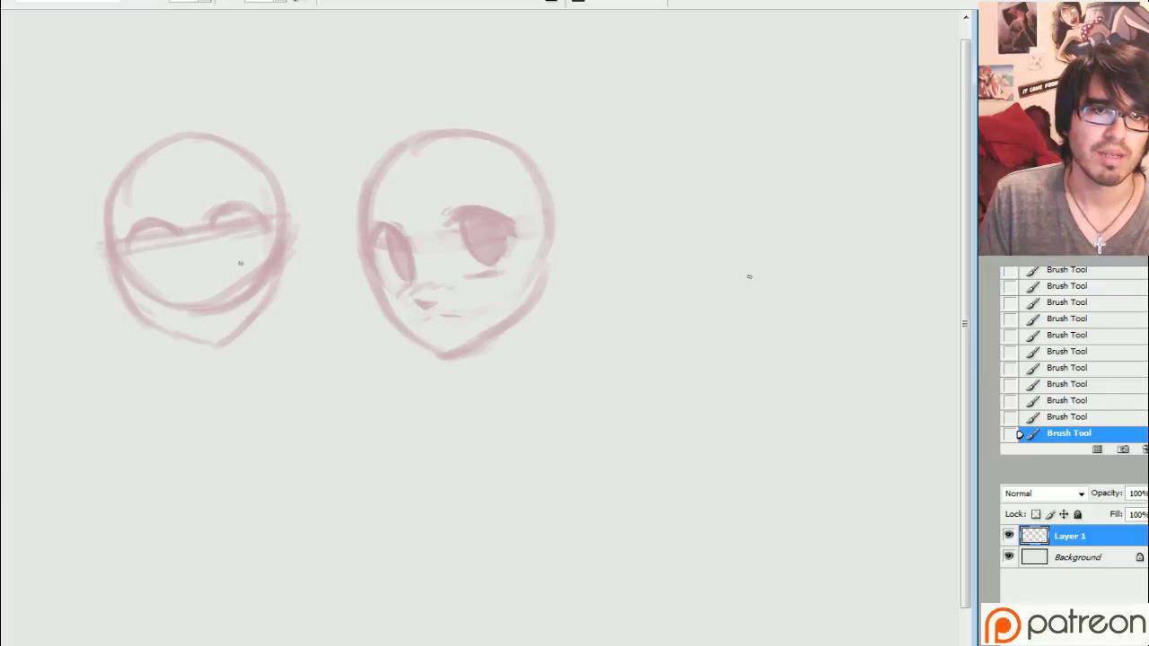
mouse_move(252, 260)
mouse_down()
mouse_move(152, 282)
mouse_move(253, 258)
mouse_up()
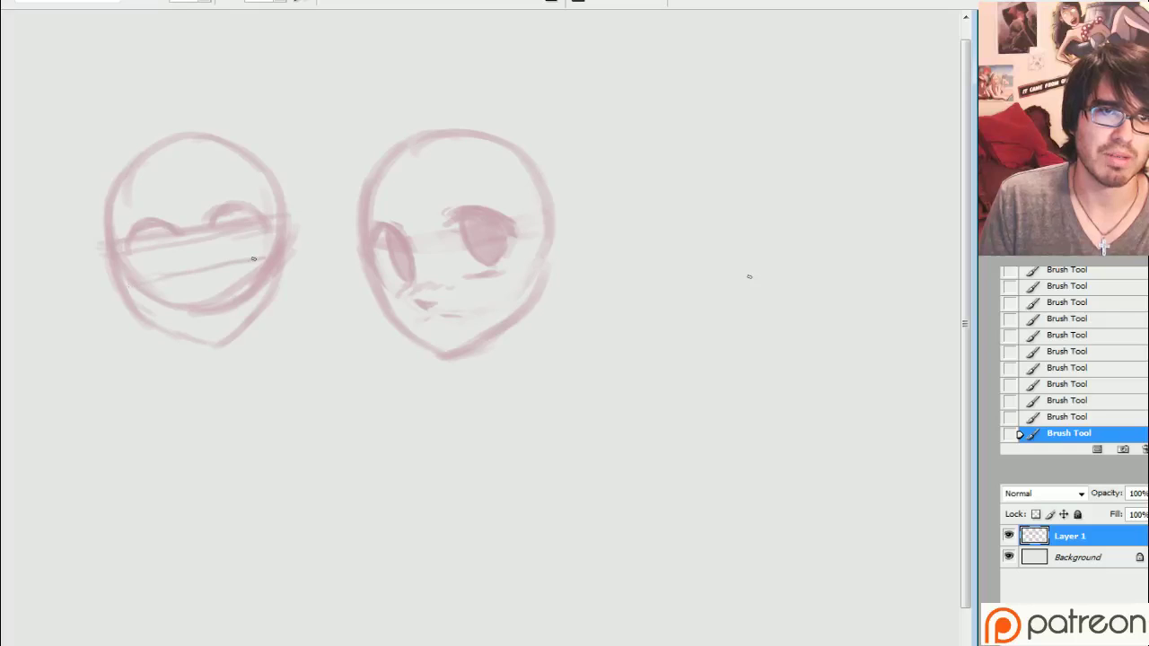
drag(179, 241, 275, 225)
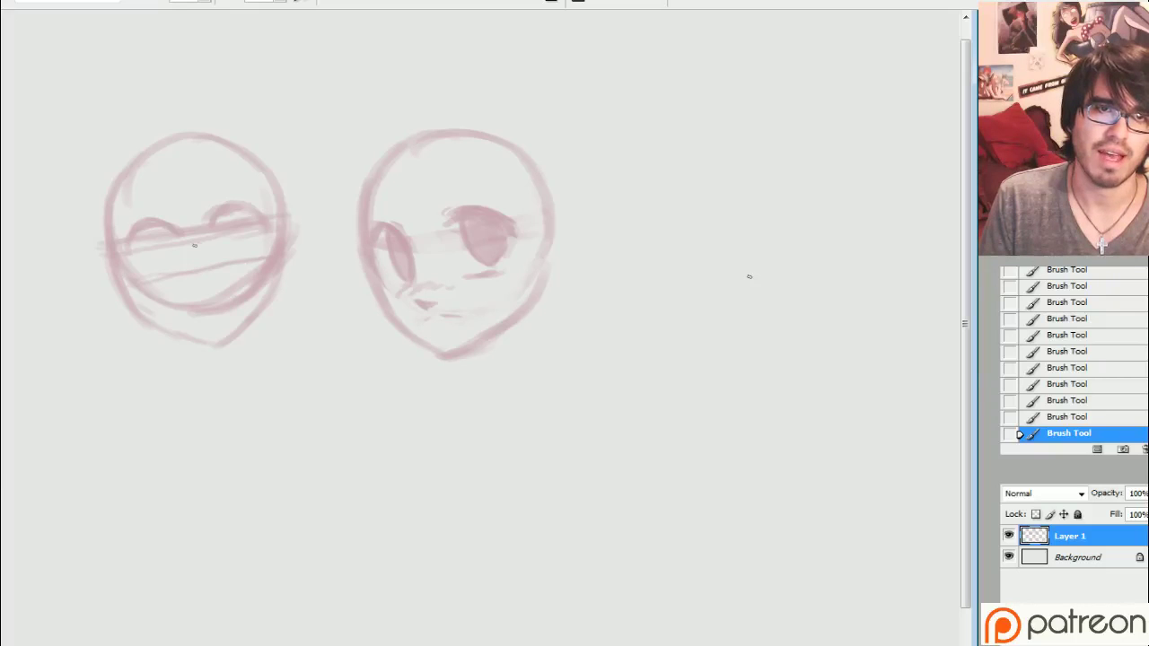
drag(198, 232, 211, 300)
drag(151, 274, 269, 258)
click(1054, 418)
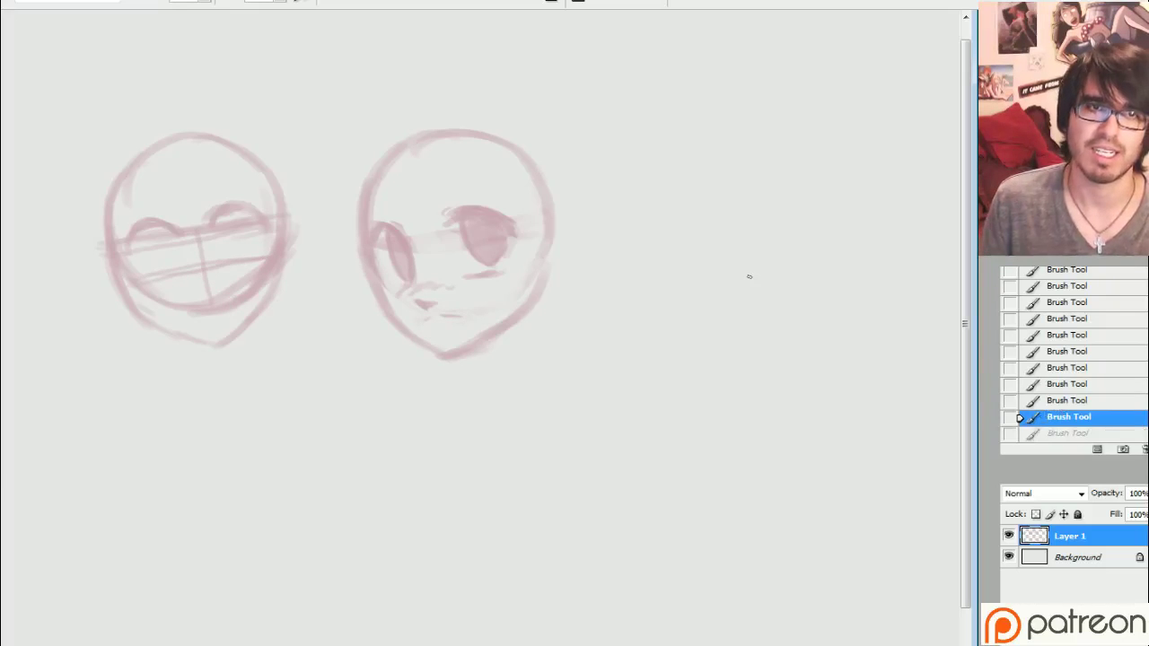
key(ctrl+alt+z)
key(ctrl+alt+z)
key(ctrl+alt+z)
key(ctrl+alt+z)
key(ctrl+alt+z)
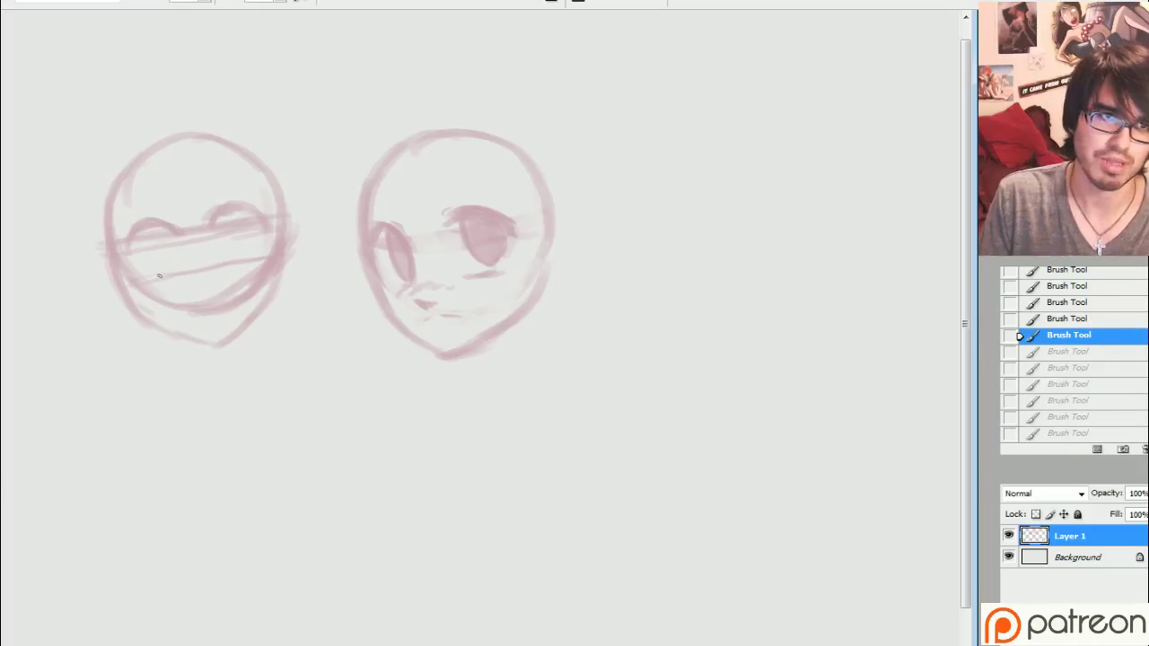
key(ctrl+shift+z)
key(ctrl+shift+z)
key(ctrl+shift+z)
key(ctrl+shift+z)
key(ctrl+shift+z)
key(ctrl+shift+z)
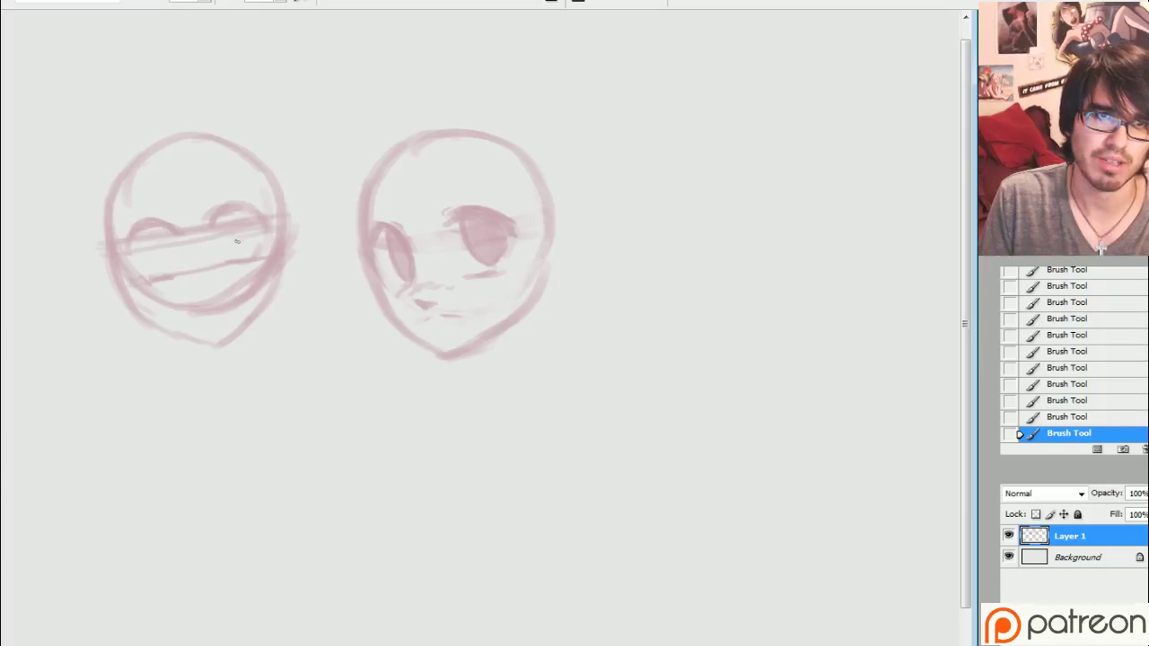
Step: Shade in both eyes of the second head and fade the guidelines between and below them with the eraser
mouse_move(229, 217)
mouse_down()
mouse_move(249, 247)
mouse_move(239, 239)
mouse_move(249, 215)
mouse_up()
mouse_move(153, 228)
mouse_down()
mouse_move(166, 255)
mouse_move(170, 233)
mouse_move(174, 259)
mouse_move(162, 225)
mouse_move(160, 238)
mouse_move(181, 233)
mouse_move(177, 309)
mouse_move(161, 205)
mouse_move(190, 257)
mouse_move(188, 216)
mouse_move(201, 233)
mouse_move(207, 205)
mouse_move(208, 232)
mouse_up()
drag(212, 219, 192, 256)
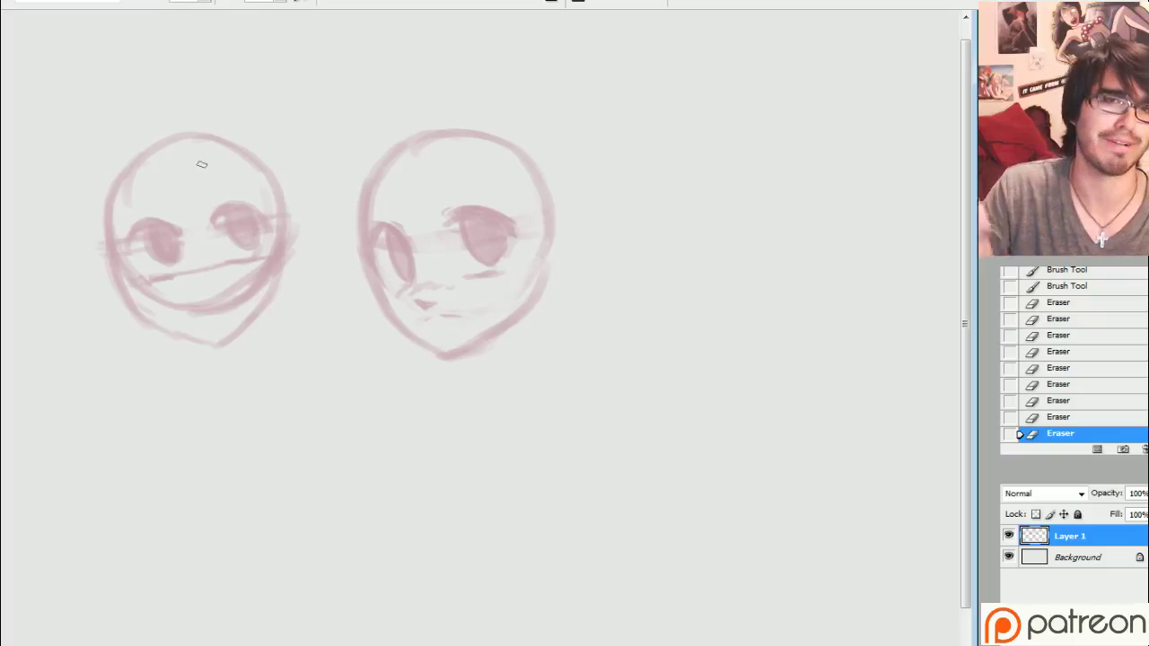
mouse_move(183, 278)
mouse_down()
mouse_move(225, 264)
mouse_move(220, 239)
mouse_up()
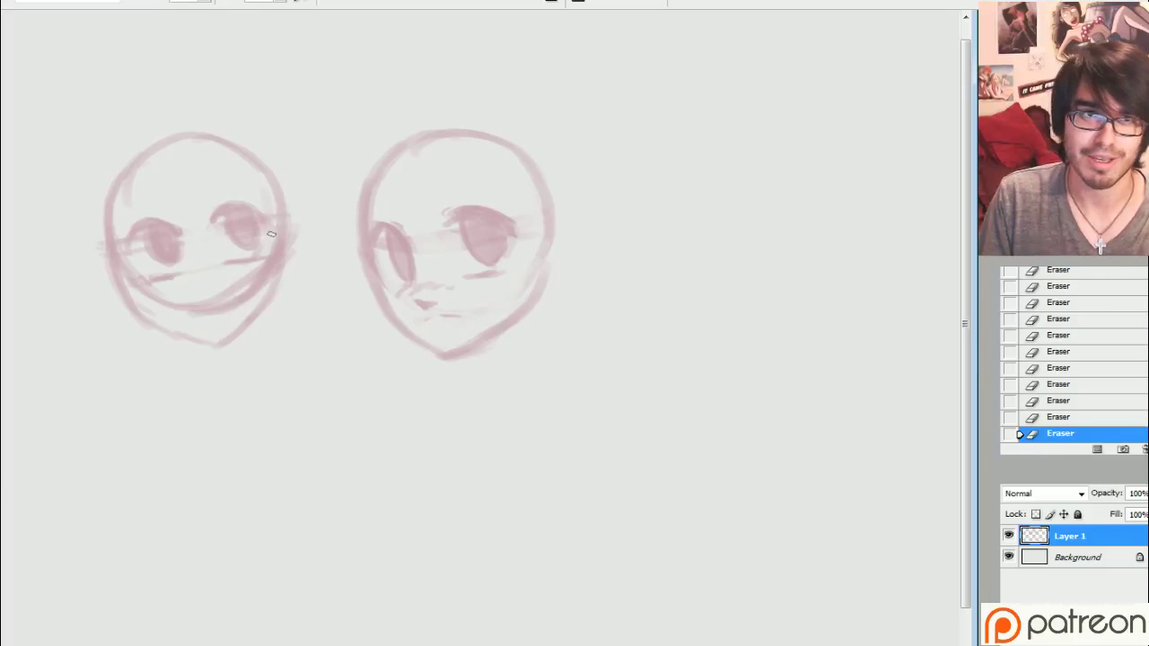
Step: Fade the lower curve of the skull circle inside the first head's jaw with the eraser
mouse_move(271, 234)
mouse_down()
mouse_move(240, 281)
mouse_move(272, 254)
mouse_move(255, 279)
mouse_move(199, 306)
mouse_move(227, 301)
mouse_move(196, 311)
mouse_move(230, 290)
mouse_move(163, 301)
mouse_move(187, 299)
mouse_move(150, 293)
mouse_up()
key(bracketright)
key(bracketleft)
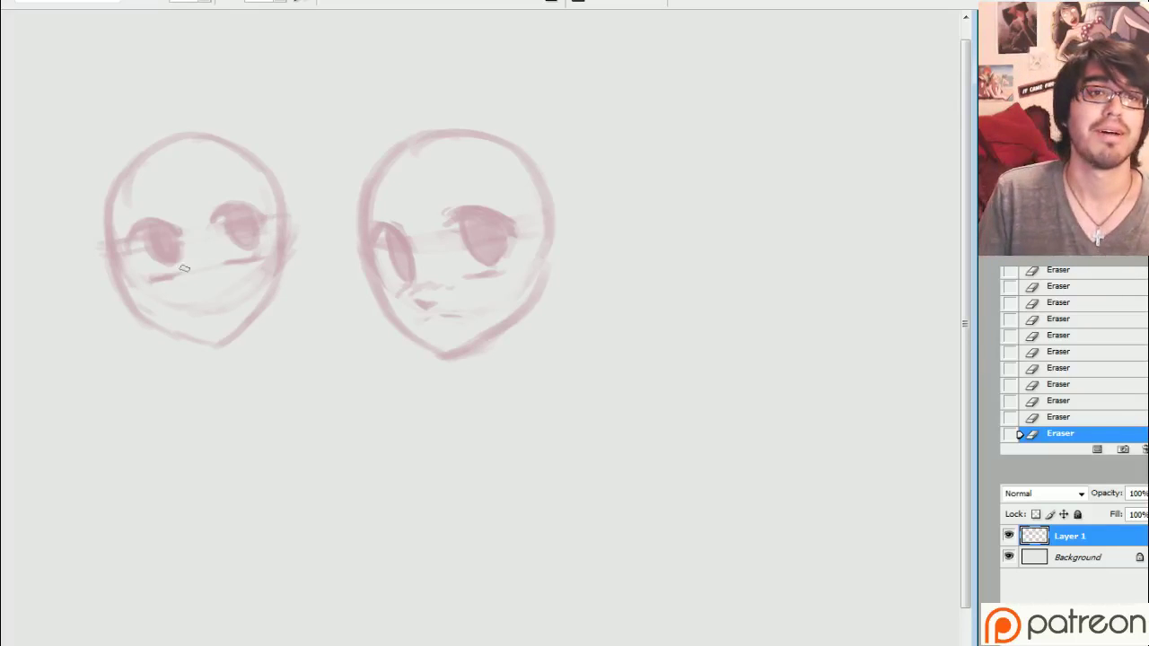
Step: Strengthen the lower lid lines on the first head and add a small nose between the cheeks
key(b)
click(156, 279)
drag(156, 279, 176, 276)
drag(153, 280, 173, 276)
mouse_move(151, 280)
mouse_down()
mouse_move(177, 274)
mouse_move(169, 277)
mouse_up()
mouse_move(149, 279)
mouse_down()
mouse_move(166, 278)
mouse_move(153, 280)
mouse_up()
drag(142, 268, 155, 280)
drag(252, 258, 256, 250)
drag(254, 253, 257, 242)
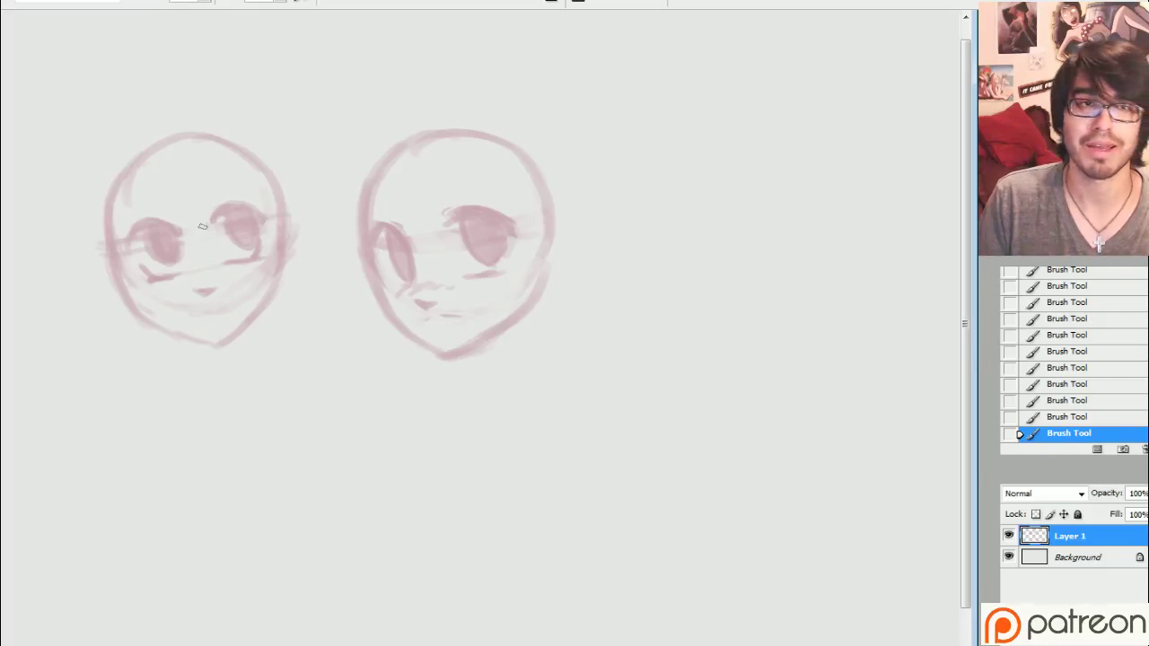
Step: Erase the guideline between the first head's eyes and draw a short mouth under the nose
drag(183, 234, 185, 242)
mouse_move(209, 221)
mouse_down()
mouse_move(210, 237)
mouse_move(199, 205)
mouse_up()
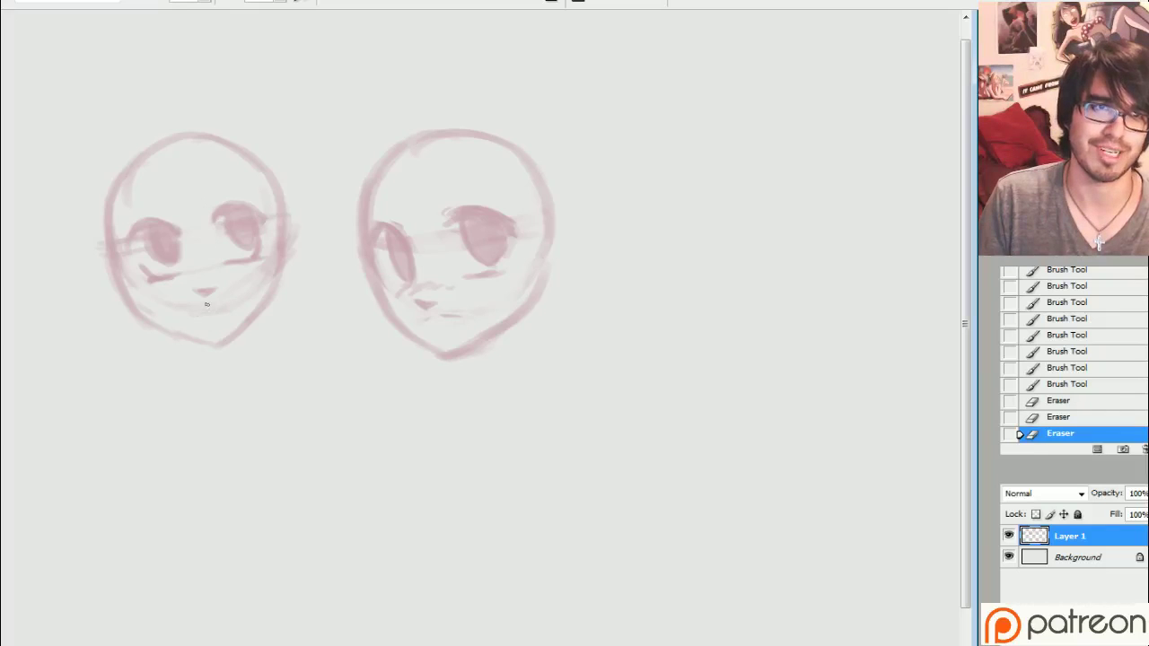
key(b)
drag(187, 314, 207, 311)
drag(205, 311, 230, 306)
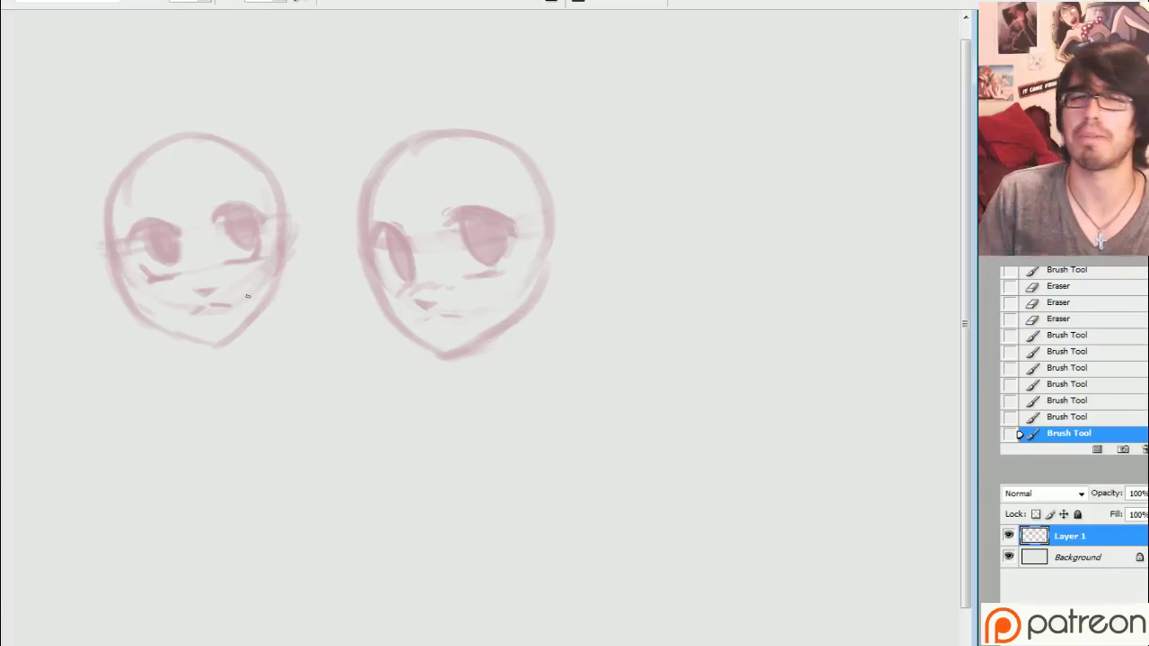
drag(244, 240, 251, 239)
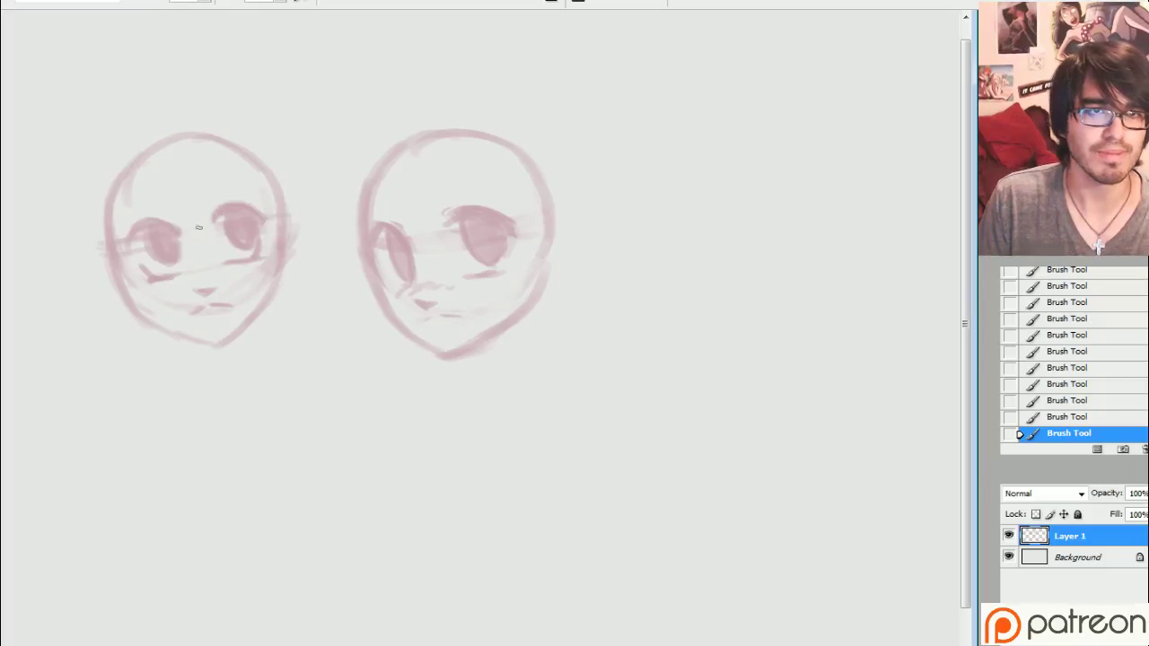
Step: Erase the guideline ends sticking out beside the first head and strengthen its jaw outline
mouse_move(160, 289)
mouse_down()
mouse_move(269, 263)
mouse_move(269, 199)
mouse_up()
key(e)
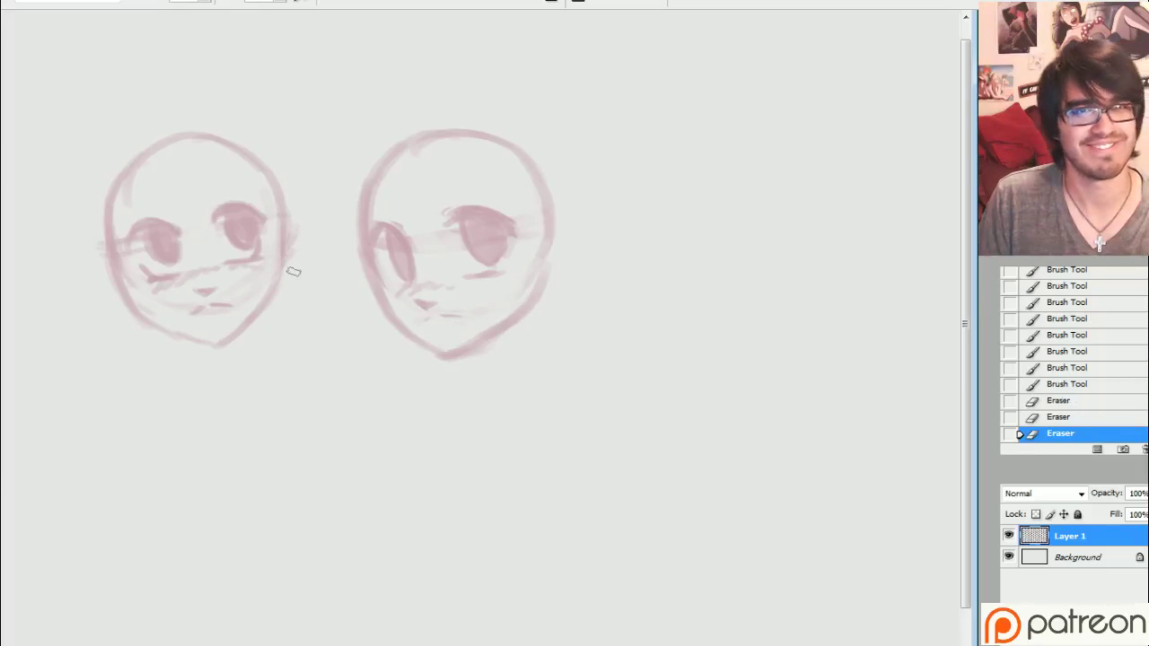
drag(294, 255, 287, 173)
key(b)
mouse_move(136, 305)
mouse_down()
mouse_move(119, 280)
mouse_move(167, 329)
mouse_up()
mouse_move(118, 276)
mouse_down()
mouse_move(152, 322)
mouse_move(189, 338)
mouse_up()
mouse_move(152, 323)
mouse_down()
mouse_move(219, 345)
mouse_move(282, 262)
mouse_up()
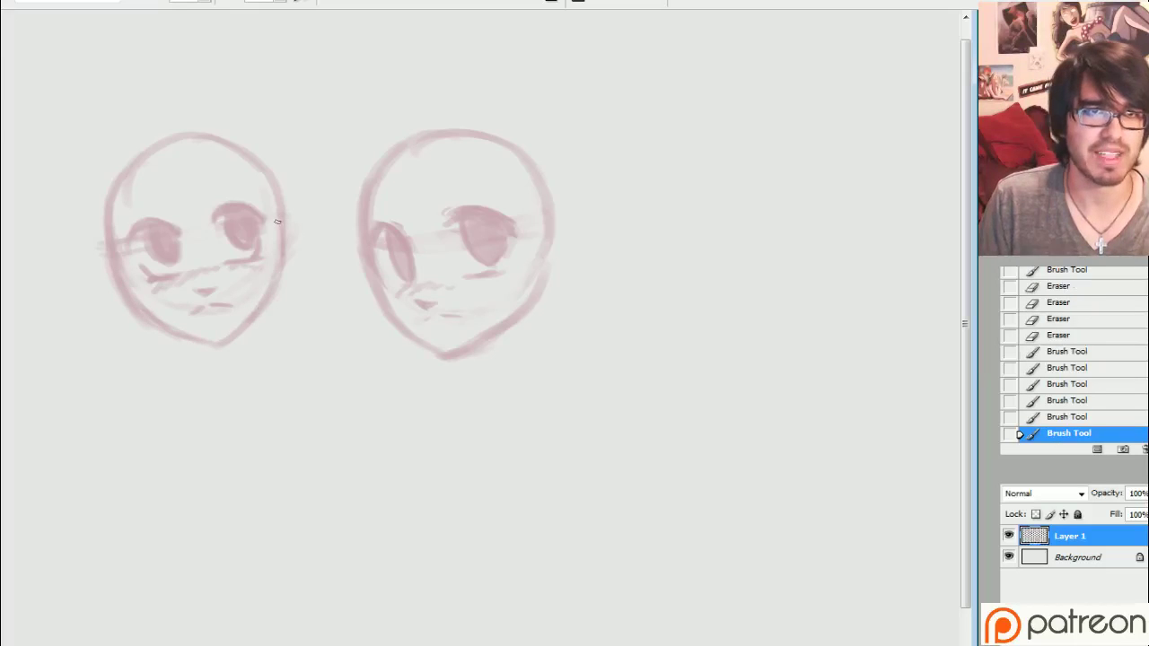
Step: Darken the upper lid of the first head's right-hand eye and add a curved eyebrow above each eye
drag(264, 218, 235, 204)
mouse_move(261, 214)
mouse_down()
mouse_move(230, 204)
mouse_move(218, 215)
mouse_move(227, 202)
mouse_up()
drag(167, 222, 250, 188)
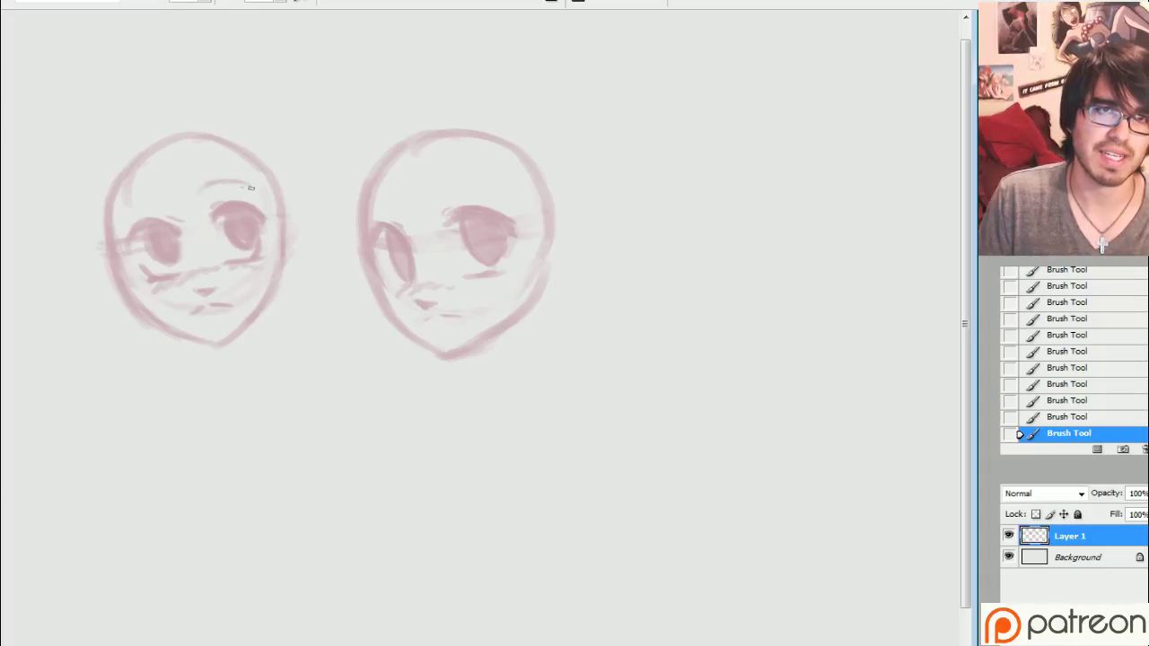
drag(138, 201, 163, 205)
Step: Draw a notched fringe line across the first head's forehead and thin the outer skull and jaw edge with the eraser
mouse_move(275, 210)
mouse_down()
mouse_move(272, 190)
mouse_move(224, 153)
mouse_move(164, 170)
mouse_move(120, 204)
mouse_up()
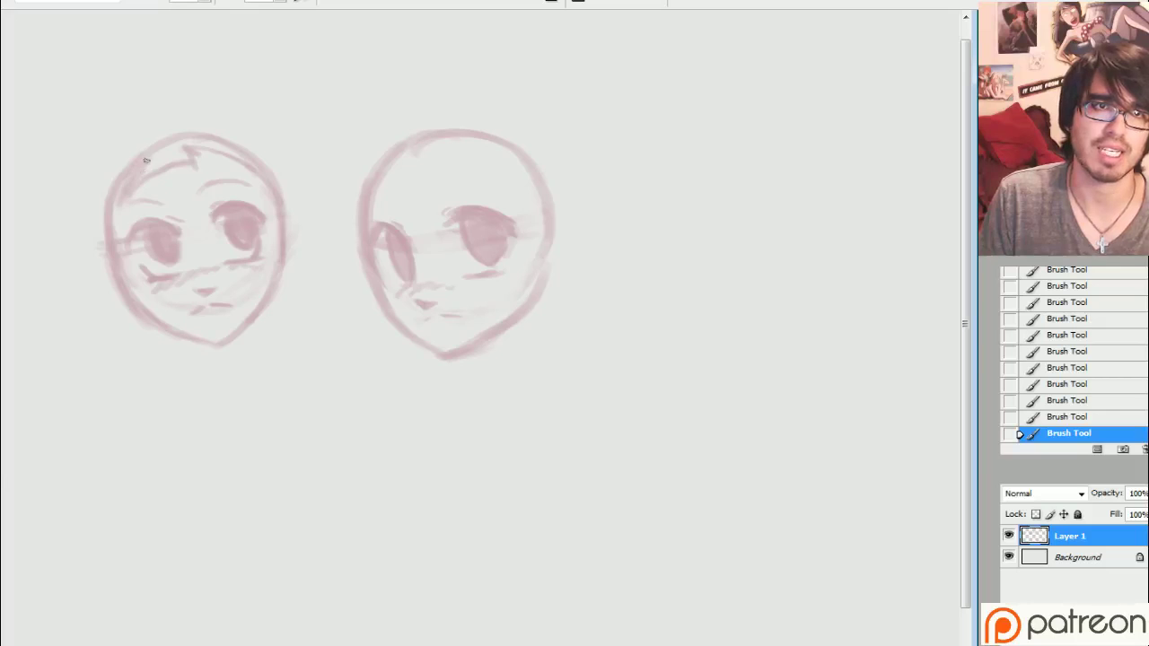
mouse_move(163, 148)
mouse_down()
mouse_move(131, 175)
mouse_move(171, 137)
mouse_up()
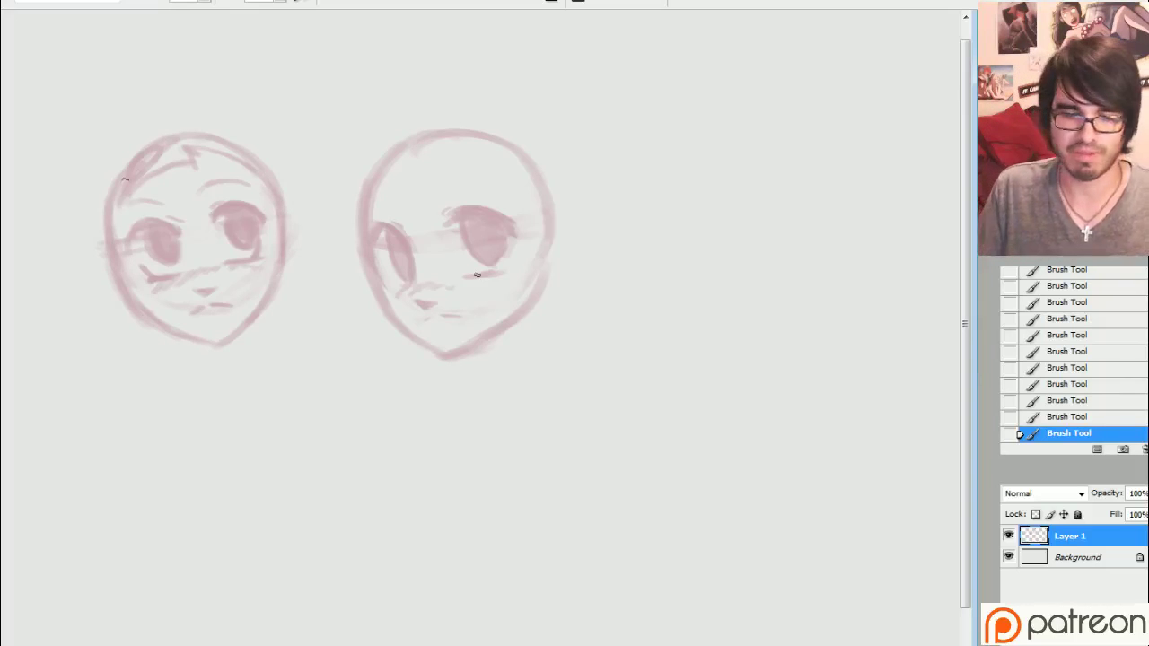
drag(335, 297, 487, 272)
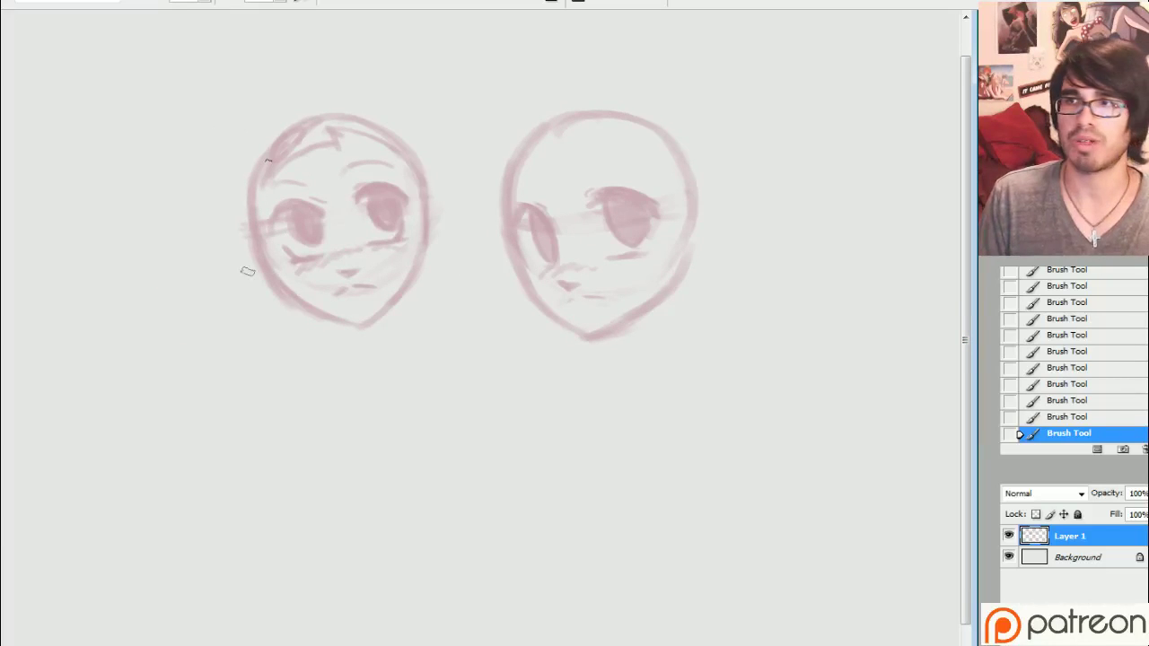
mouse_move(264, 305)
mouse_down()
mouse_move(296, 319)
mouse_move(298, 289)
mouse_move(274, 266)
mouse_move(331, 310)
mouse_up()
mouse_move(273, 254)
mouse_down()
mouse_move(260, 274)
mouse_move(254, 215)
mouse_up()
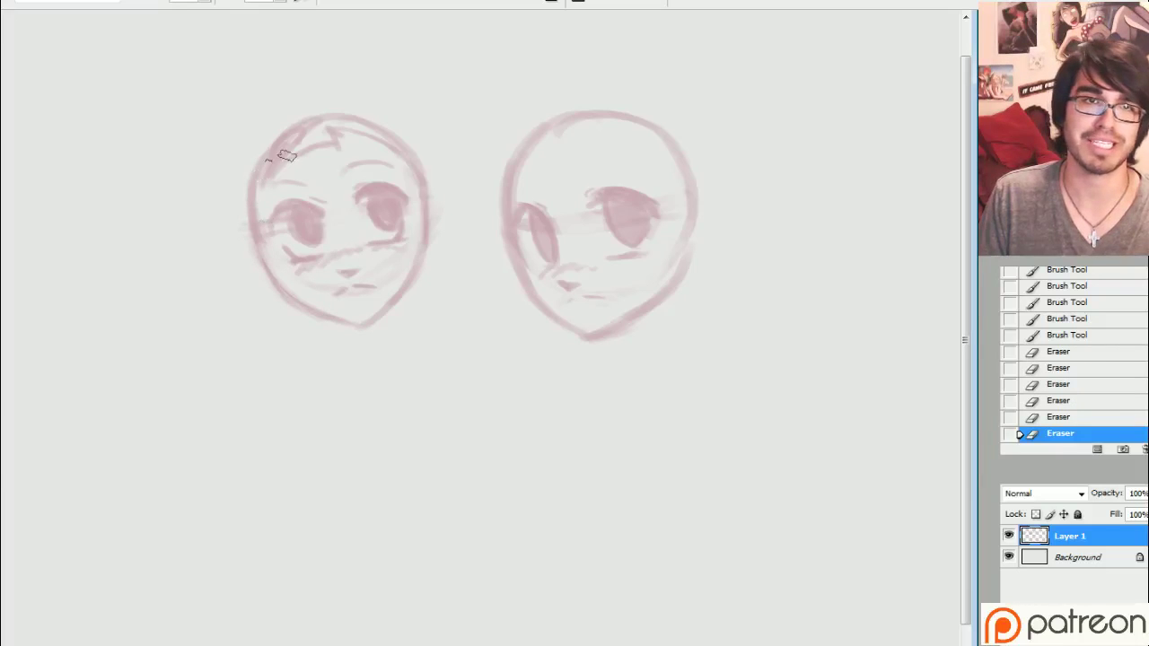
mouse_move(285, 157)
mouse_down()
mouse_move(294, 138)
mouse_move(252, 203)
mouse_up()
Step: Sketch a small oval hair detail at the first head's temple and a long hair lock running past the jaw
key(b)
mouse_move(257, 184)
mouse_down()
mouse_move(252, 216)
mouse_move(269, 141)
mouse_move(258, 164)
mouse_move(300, 114)
mouse_up()
drag(257, 148, 296, 115)
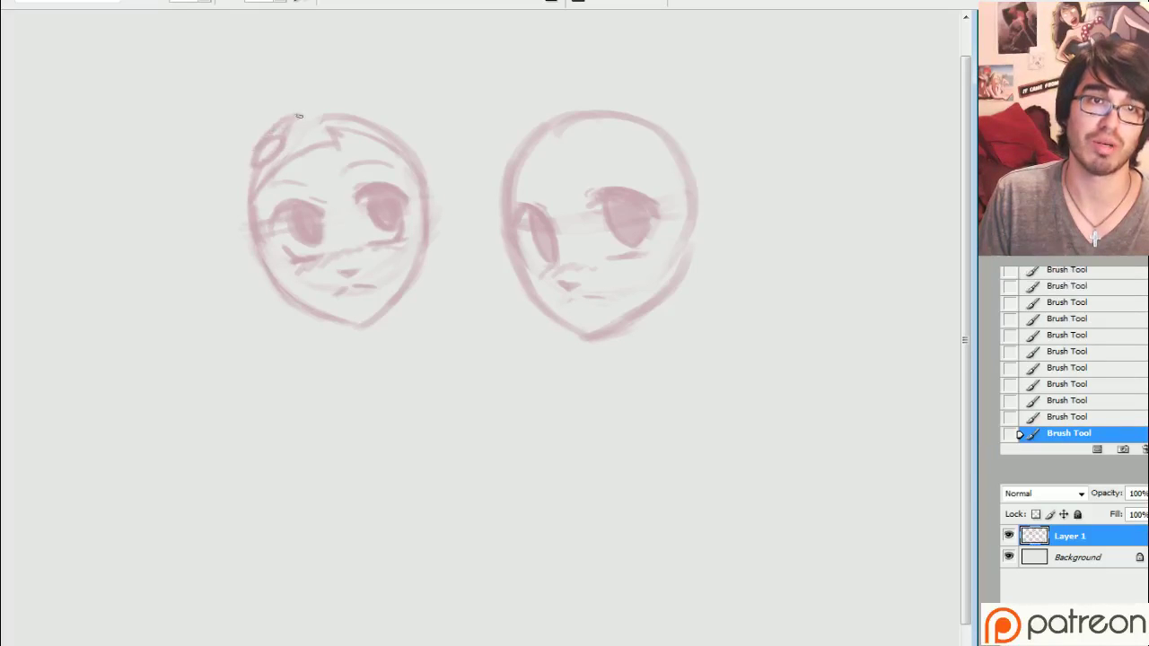
drag(258, 228, 316, 359)
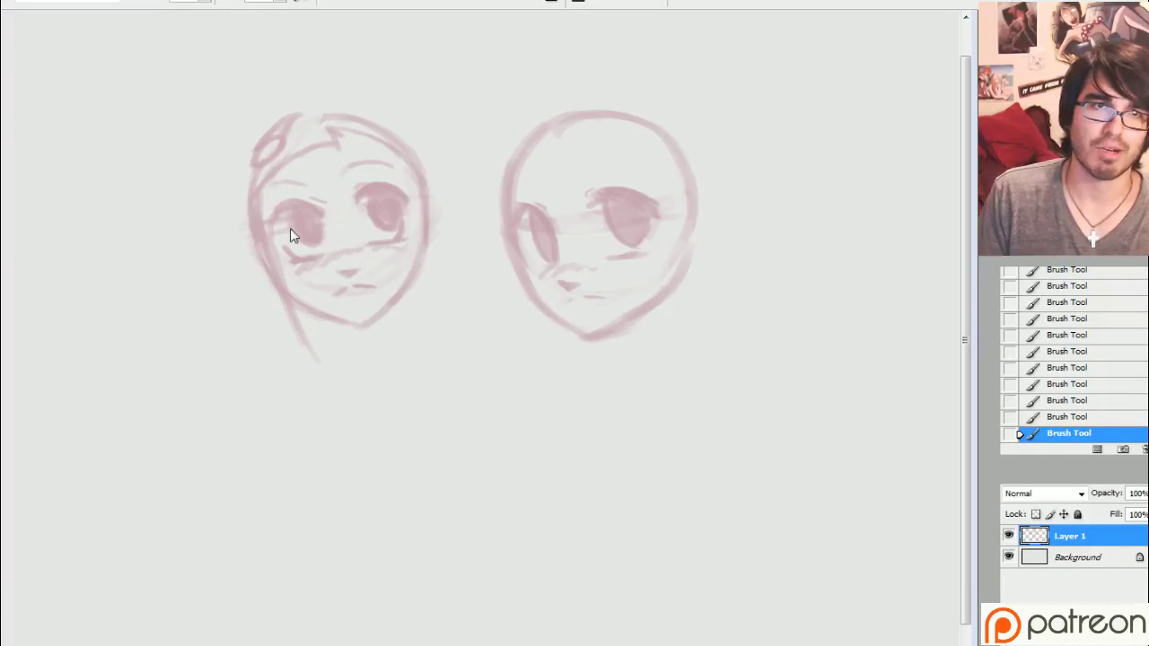
Step: Erase small highlights into both irises of the first head
key(e)
mouse_move(285, 231)
mouse_down()
mouse_move(276, 238)
mouse_move(284, 232)
mouse_up()
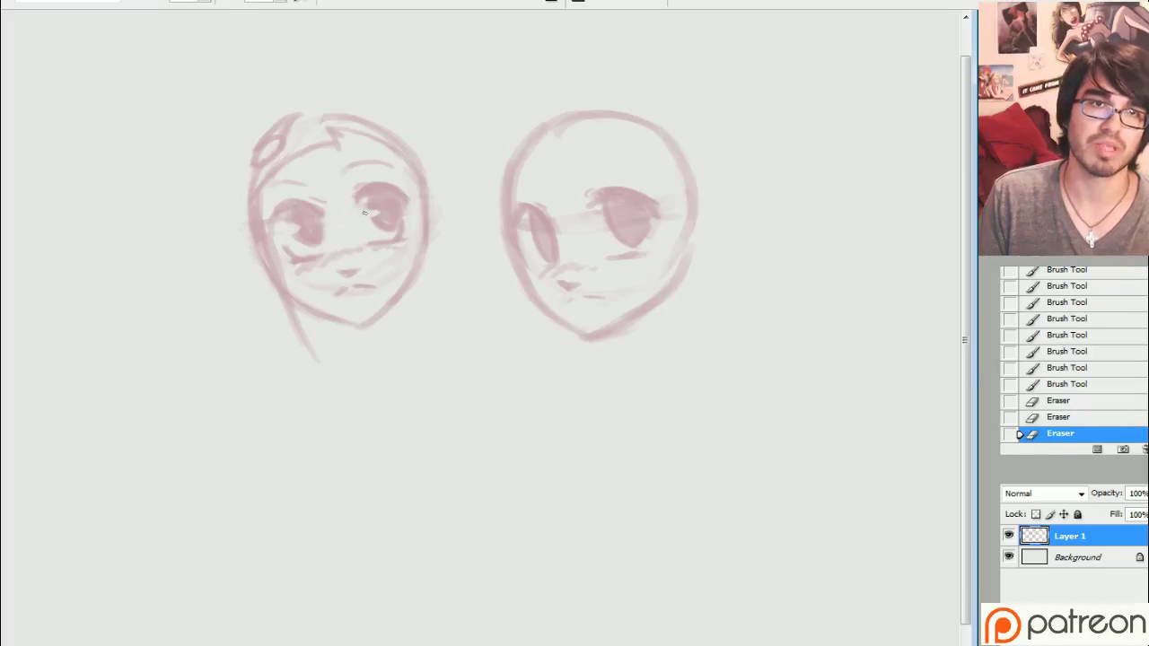
drag(364, 212, 368, 216)
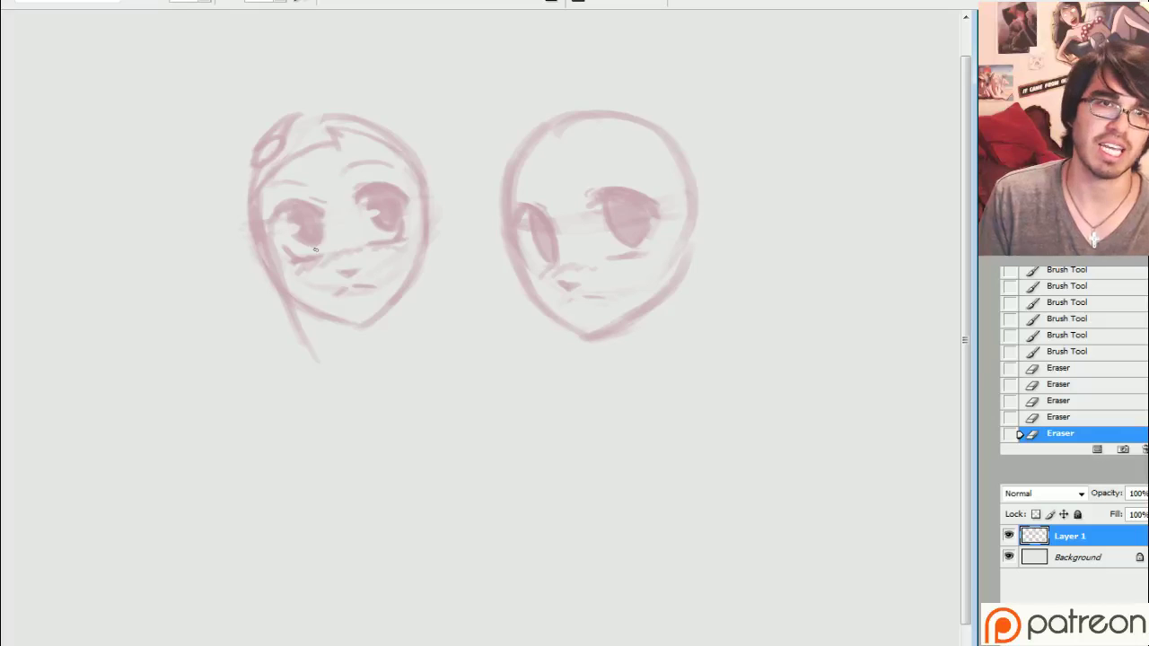
Step: Darken the upper lid of the first head's left-hand eye and strengthen both eyebrows
key(b)
mouse_move(295, 221)
mouse_down()
mouse_move(303, 227)
mouse_move(307, 205)
mouse_move(319, 212)
mouse_up()
drag(286, 205, 314, 203)
drag(271, 221, 289, 205)
mouse_move(292, 203)
mouse_down()
mouse_move(367, 177)
mouse_move(388, 202)
mouse_move(402, 194)
mouse_move(369, 162)
mouse_up()
mouse_move(307, 183)
mouse_down()
mouse_move(273, 186)
mouse_move(287, 183)
mouse_up()
Step: Refine the outer corner of the first head's left-hand eye and lighten the iris of the other eye with the eraser
key(e)
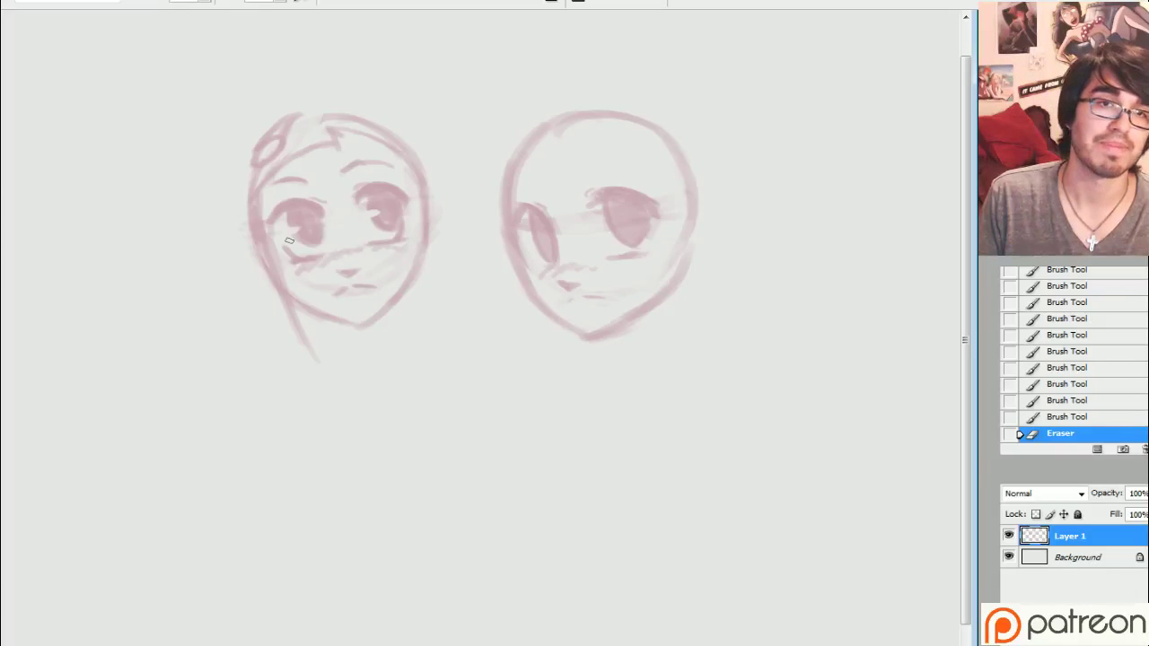
key(b)
drag(271, 221, 280, 214)
drag(273, 222, 280, 217)
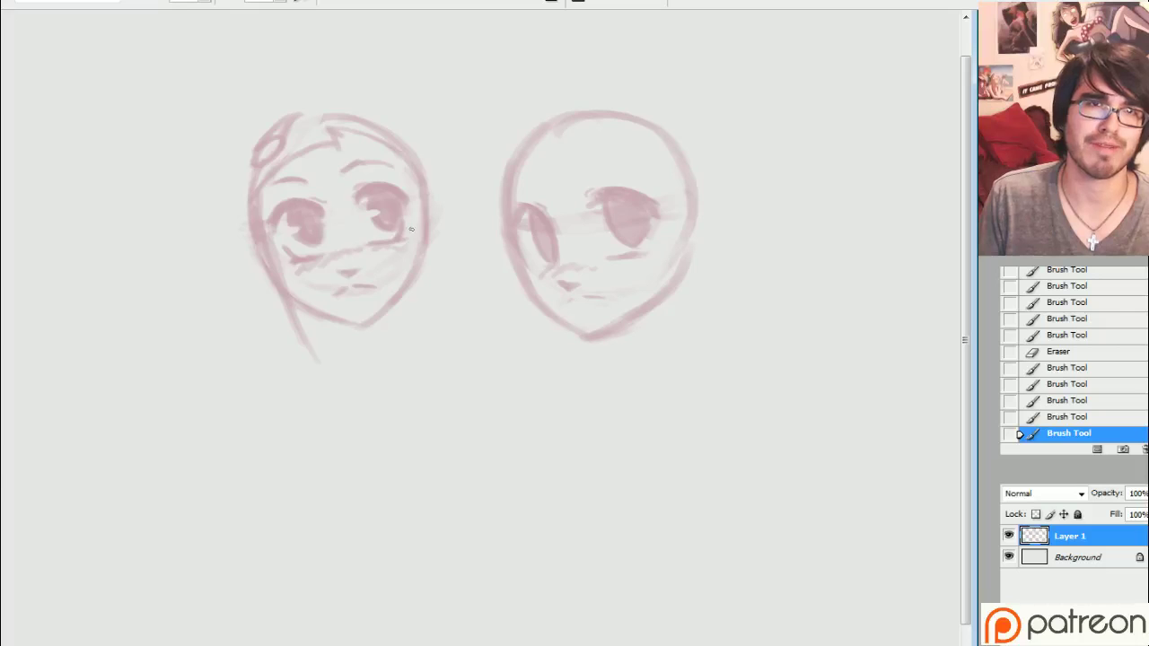
key(e)
drag(402, 210, 395, 212)
drag(393, 212, 381, 214)
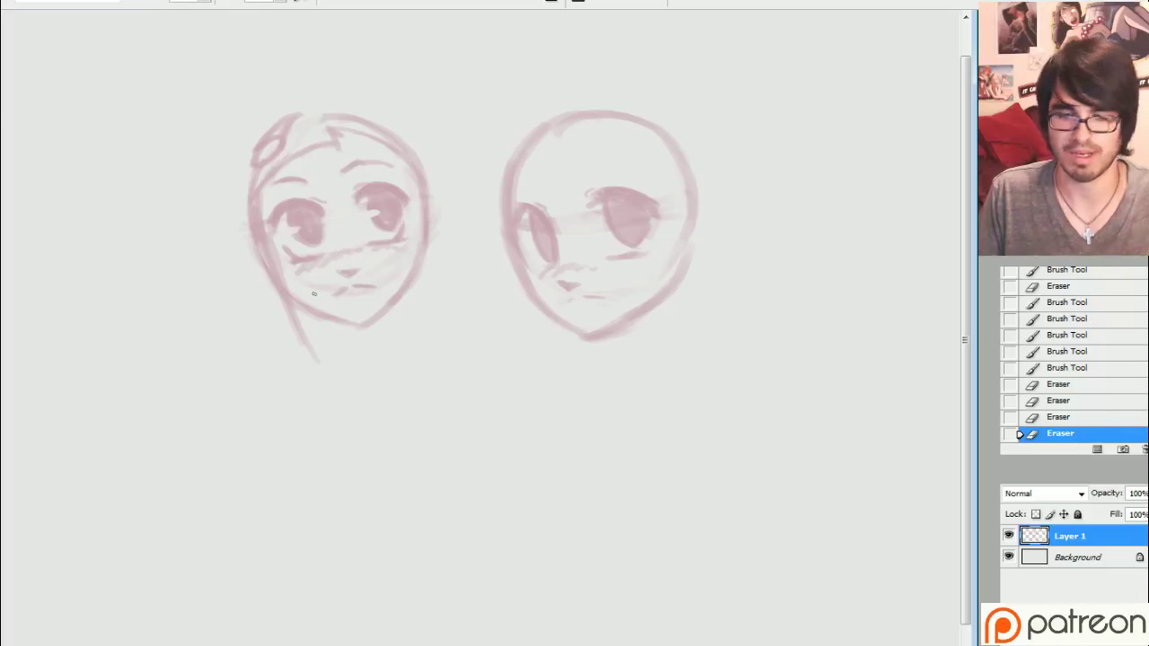
Step: Extend the first head's hair lock to a pointed tip and sketch a spiky hair outline beside the face
drag(300, 329, 323, 371)
mouse_move(307, 345)
mouse_down()
mouse_move(333, 390)
mouse_move(325, 379)
mouse_up()
mouse_move(272, 316)
mouse_down()
mouse_move(242, 282)
mouse_move(229, 284)
mouse_move(241, 294)
mouse_move(172, 266)
mouse_move(160, 250)
mouse_move(208, 203)
mouse_move(171, 199)
mouse_up()
drag(172, 200, 222, 170)
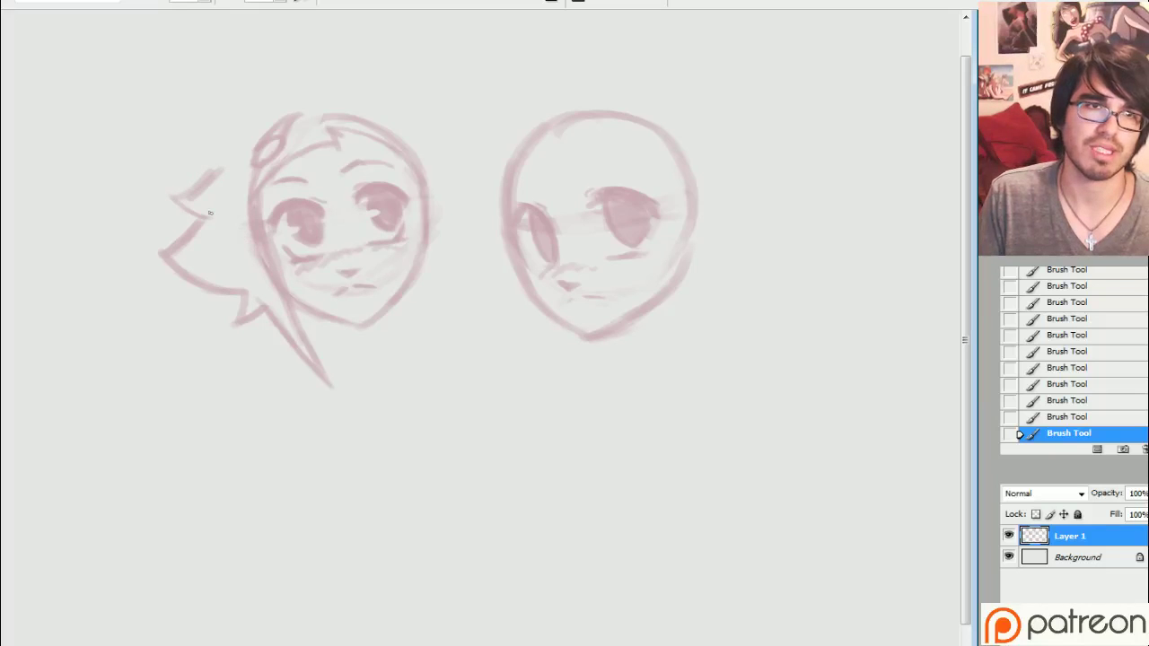
Step: Erase the large outer hair spikes and the doubled face outline behind the hair lock
key(e)
mouse_move(209, 213)
mouse_down()
mouse_move(171, 244)
mouse_move(185, 210)
mouse_move(215, 239)
mouse_move(182, 216)
mouse_move(198, 242)
mouse_up()
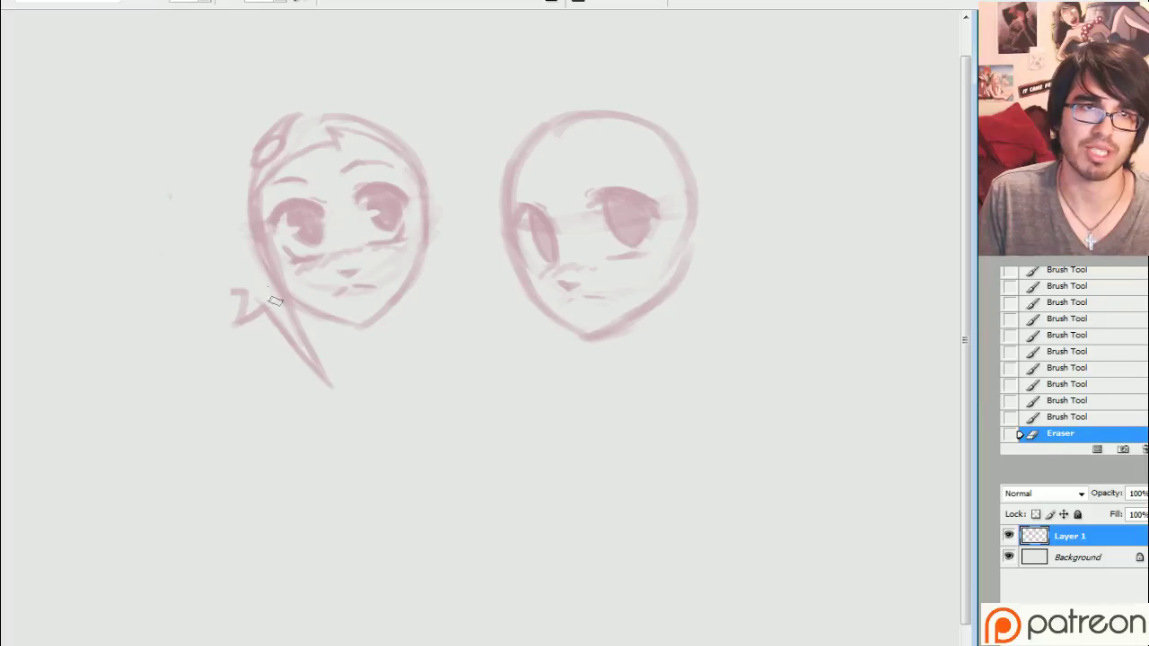
drag(271, 289, 253, 222)
drag(263, 270, 251, 218)
drag(260, 256, 255, 220)
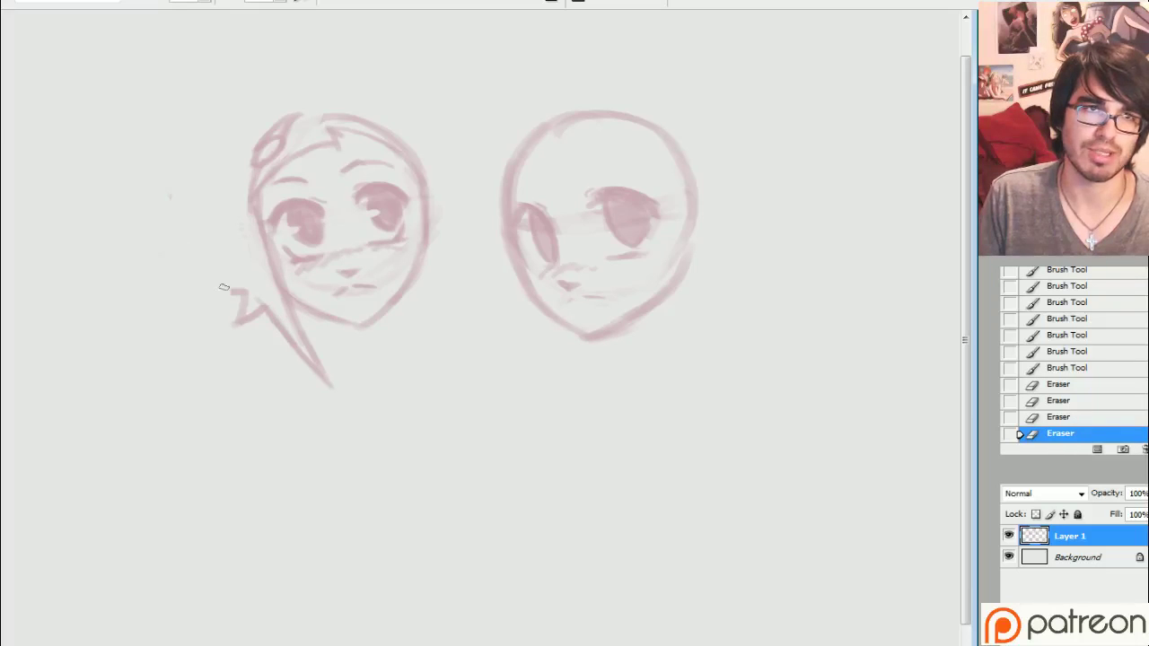
Step: Redraw the first head's spiky hair outline closer to the face and carry it over the top with a pointed tuft
key(b)
mouse_move(239, 294)
mouse_down()
mouse_move(209, 281)
mouse_move(190, 248)
mouse_move(214, 224)
mouse_up()
mouse_move(181, 255)
mouse_down()
mouse_move(221, 206)
mouse_move(183, 253)
mouse_up()
drag(183, 253, 209, 232)
drag(185, 251, 218, 214)
mouse_move(204, 232)
mouse_down()
mouse_move(220, 207)
mouse_move(192, 188)
mouse_move(244, 152)
mouse_up()
mouse_move(232, 160)
mouse_down()
mouse_move(306, 96)
mouse_move(259, 127)
mouse_move(357, 79)
mouse_move(319, 90)
mouse_move(363, 90)
mouse_move(357, 102)
mouse_move(418, 141)
mouse_up()
drag(365, 108, 433, 169)
drag(401, 119, 441, 188)
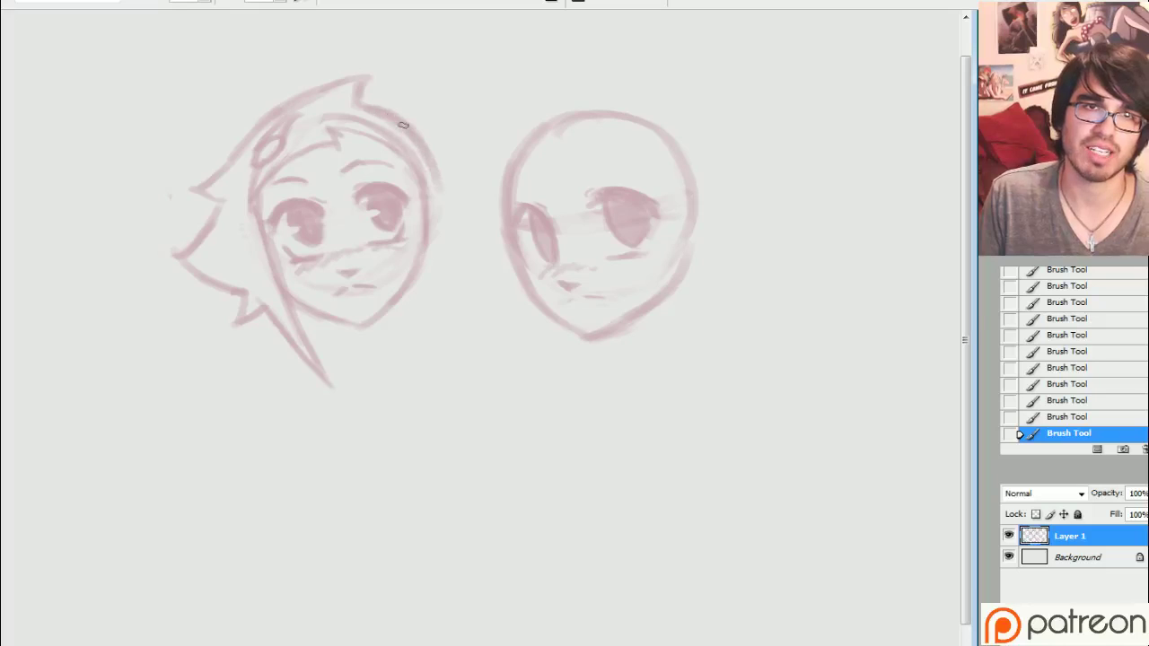
Step: Continue the hair down the far side of the first head and erase the overlapping lines beside the cheek
drag(431, 149, 450, 231)
drag(442, 189, 423, 305)
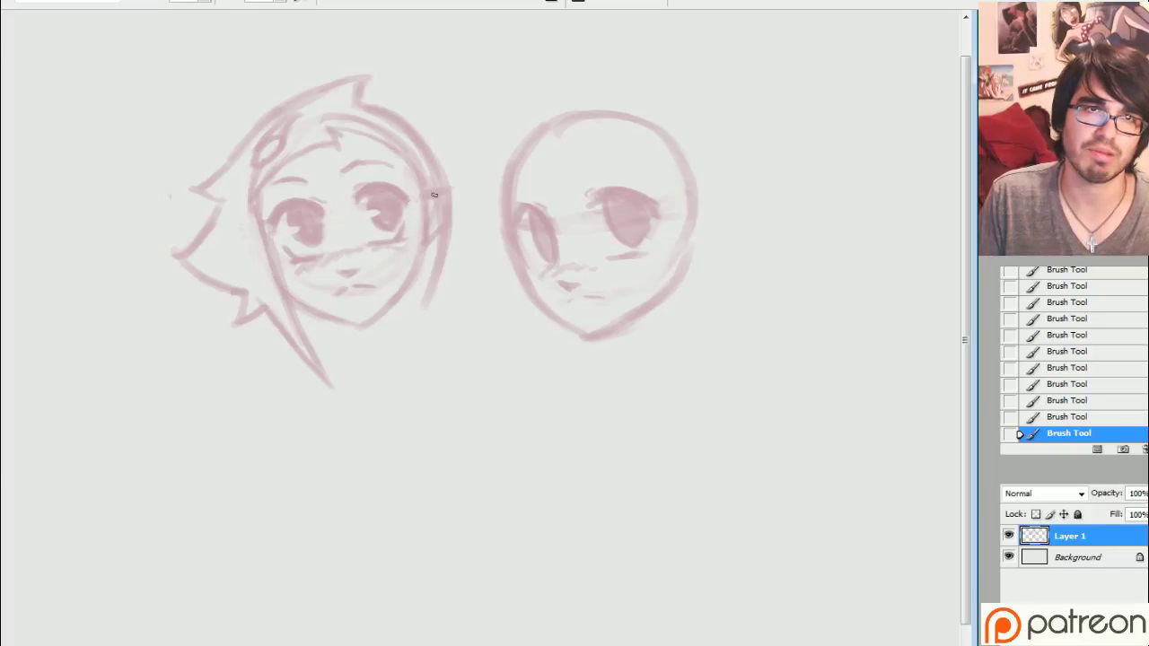
key(e)
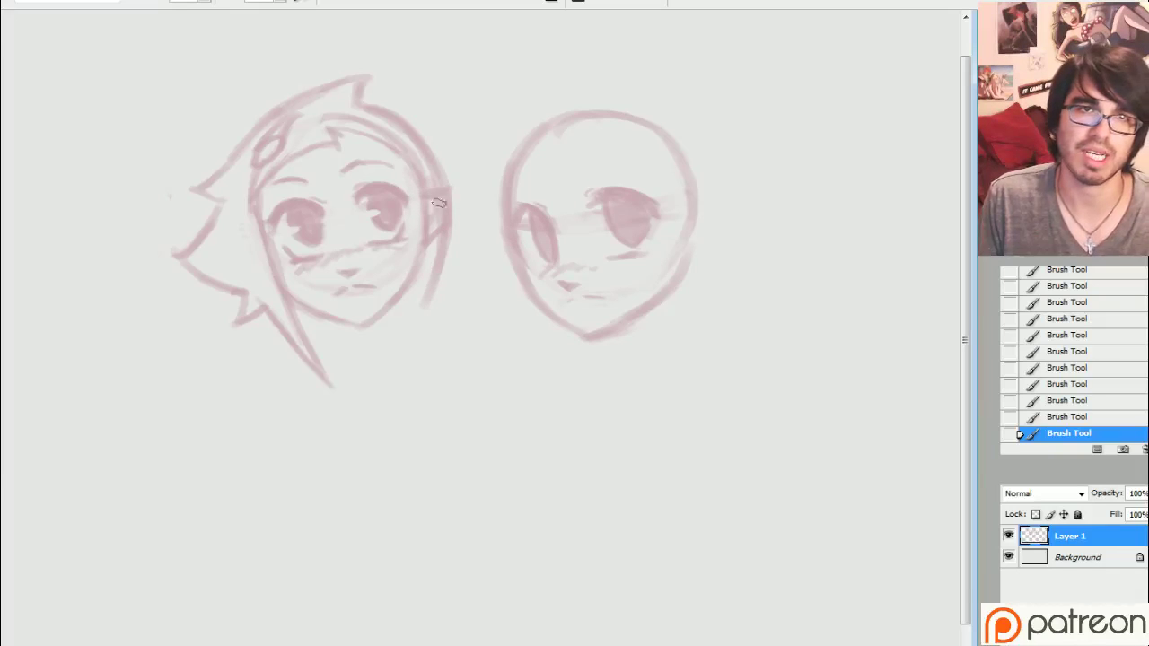
drag(439, 202, 423, 246)
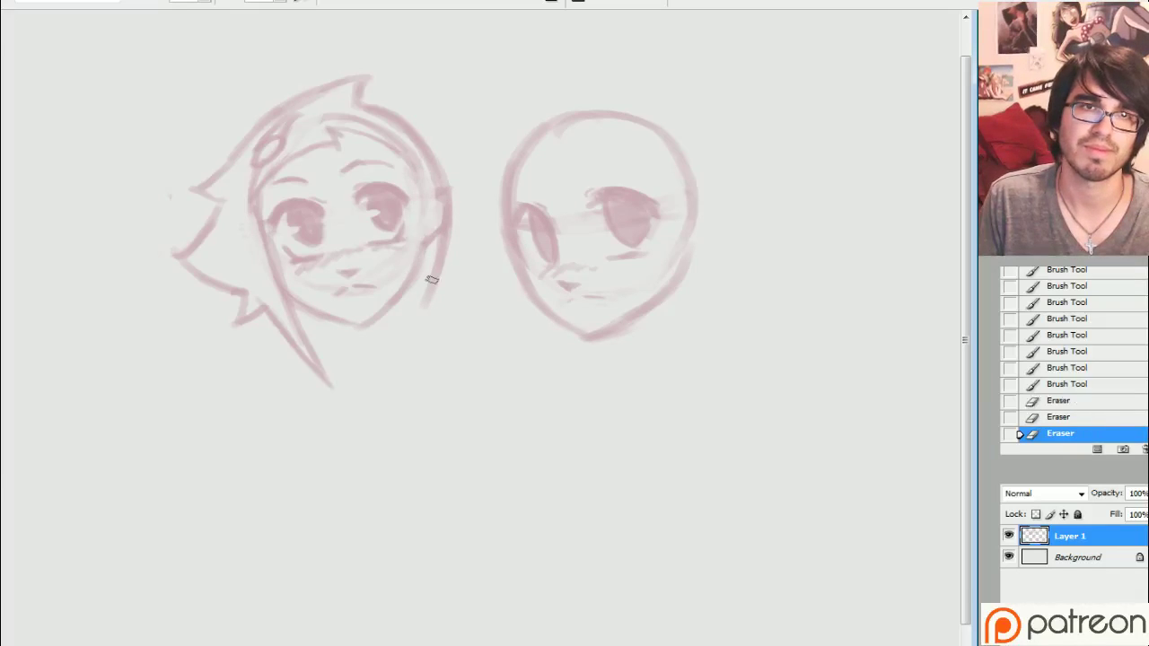
Step: Draw the inner hairline from the forehead down to the far temple on the first head
key(b)
drag(430, 205, 422, 219)
mouse_move(429, 175)
mouse_down()
mouse_move(392, 145)
mouse_move(422, 216)
mouse_up()
mouse_move(402, 158)
mouse_down()
mouse_move(424, 208)
mouse_move(426, 198)
mouse_up()
drag(395, 145, 422, 185)
drag(359, 128, 406, 150)
Step: Erase the old skull line under the first head's hair and strengthen the outer hair contour and tuft
key(e)
mouse_move(425, 184)
mouse_down()
mouse_move(387, 134)
mouse_move(425, 181)
mouse_move(390, 135)
mouse_move(317, 114)
mouse_move(325, 95)
mouse_move(367, 106)
mouse_move(287, 113)
mouse_move(254, 144)
mouse_move(279, 142)
mouse_move(243, 146)
mouse_move(294, 96)
mouse_move(273, 114)
mouse_move(346, 83)
mouse_up()
key(b)
mouse_move(314, 94)
mouse_down()
mouse_move(362, 76)
mouse_move(363, 108)
mouse_up()
drag(366, 79, 359, 100)
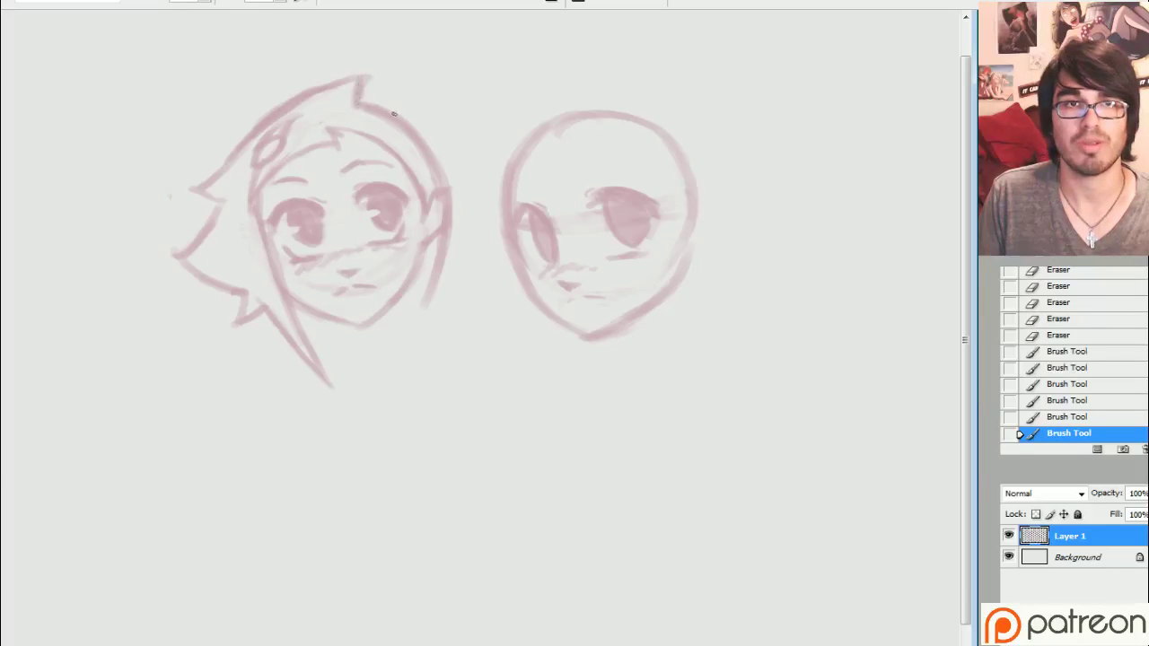
mouse_move(237, 143)
mouse_down()
mouse_move(297, 95)
mouse_move(264, 117)
mouse_move(368, 76)
mouse_up()
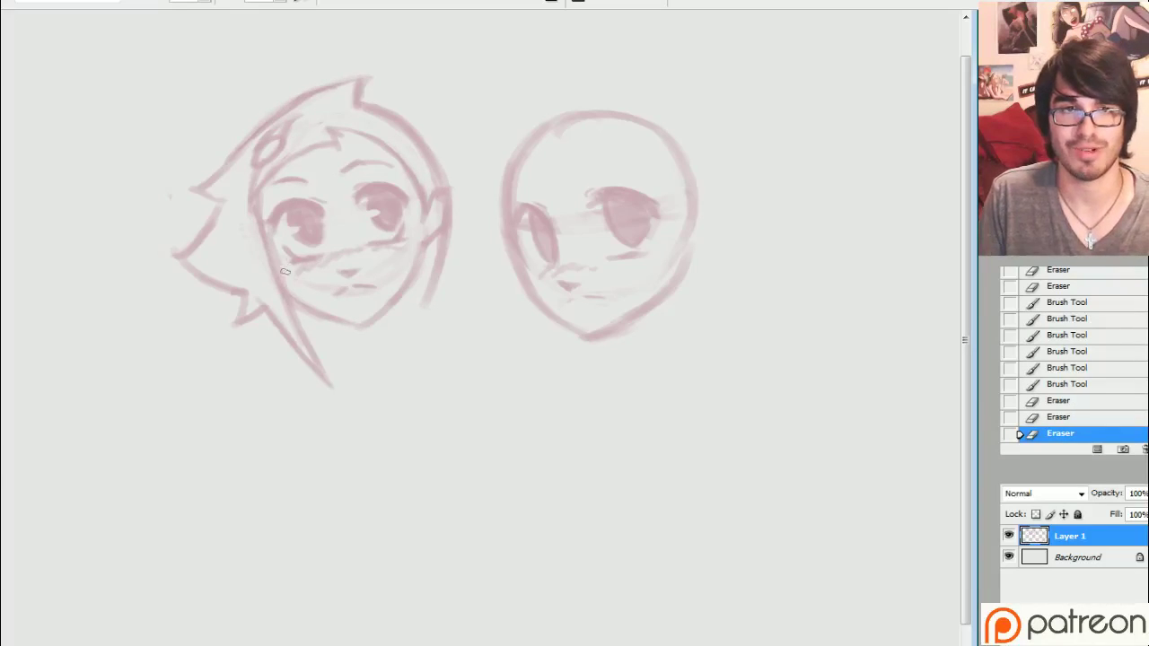
Step: Clean up the cheek edge beside the hair lock, then firm up the first head's chin line and eyebrows
mouse_move(286, 271)
mouse_down()
mouse_move(247, 210)
mouse_move(269, 242)
mouse_up()
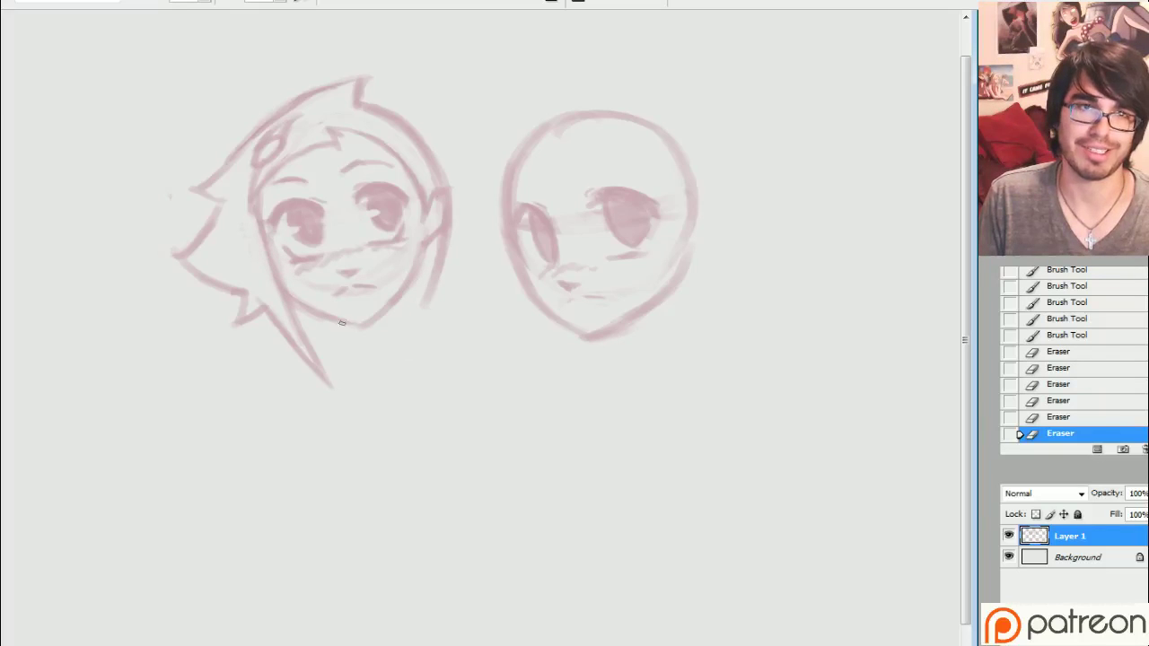
drag(342, 322, 360, 326)
drag(305, 308, 317, 310)
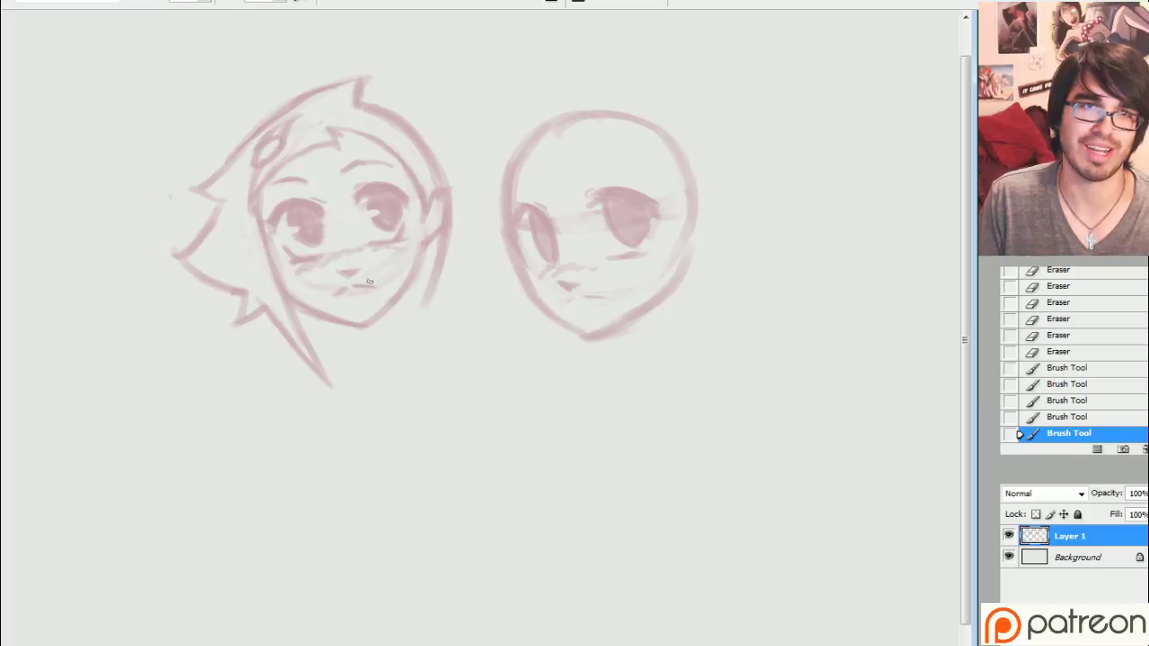
drag(310, 182, 315, 183)
drag(271, 184, 390, 167)
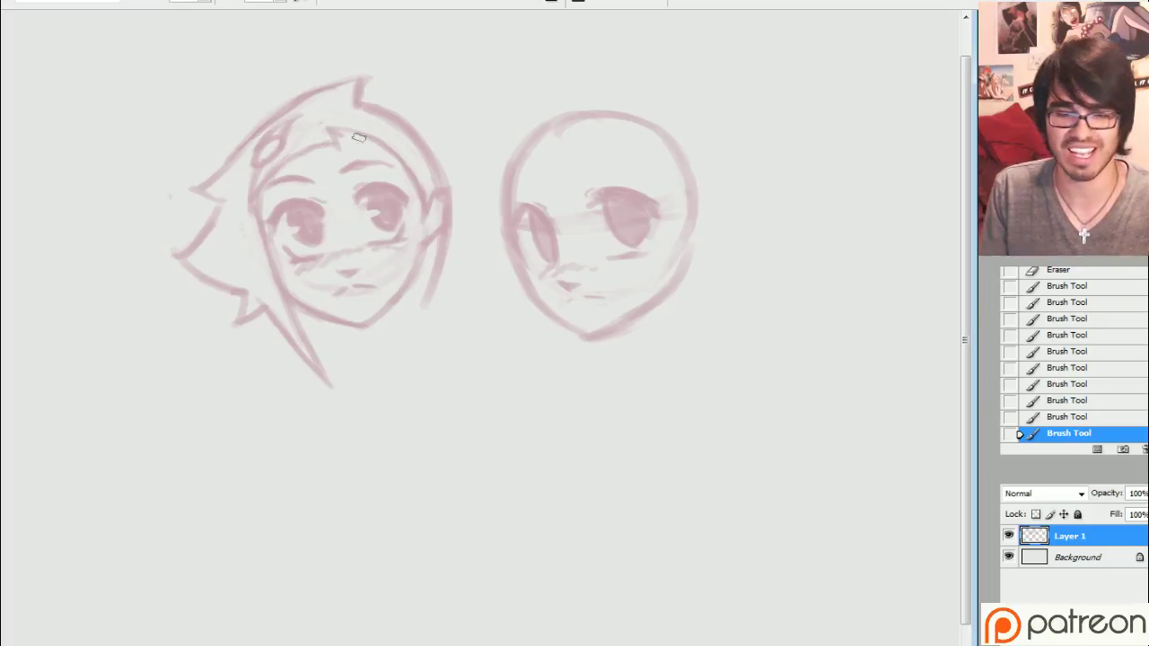
Step: Erase the rough fringe parting on the first head and redraw the notch as a cleaner hairline
mouse_move(338, 148)
mouse_down()
mouse_move(362, 171)
mouse_move(296, 116)
mouse_move(355, 132)
mouse_up()
key(b)
drag(341, 129, 381, 138)
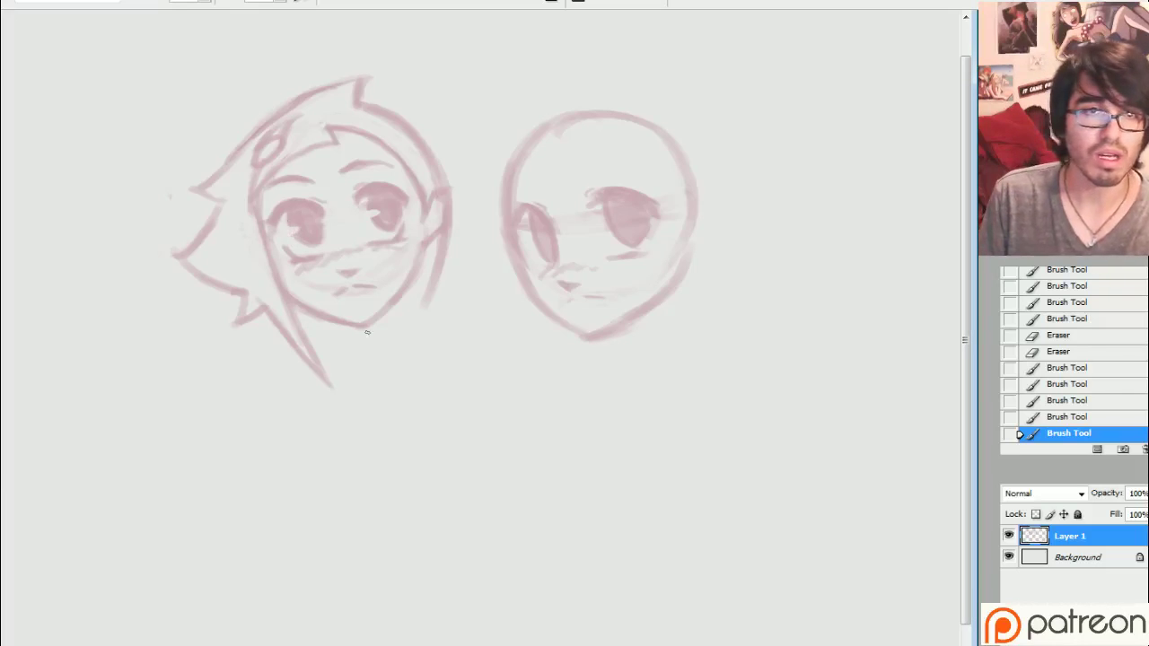
Step: Draw the neck below the first head's chin with sloping shoulder lines on both sides
mouse_move(389, 309)
mouse_down()
mouse_move(383, 366)
mouse_move(347, 363)
mouse_move(370, 327)
mouse_move(357, 333)
mouse_move(394, 361)
mouse_up()
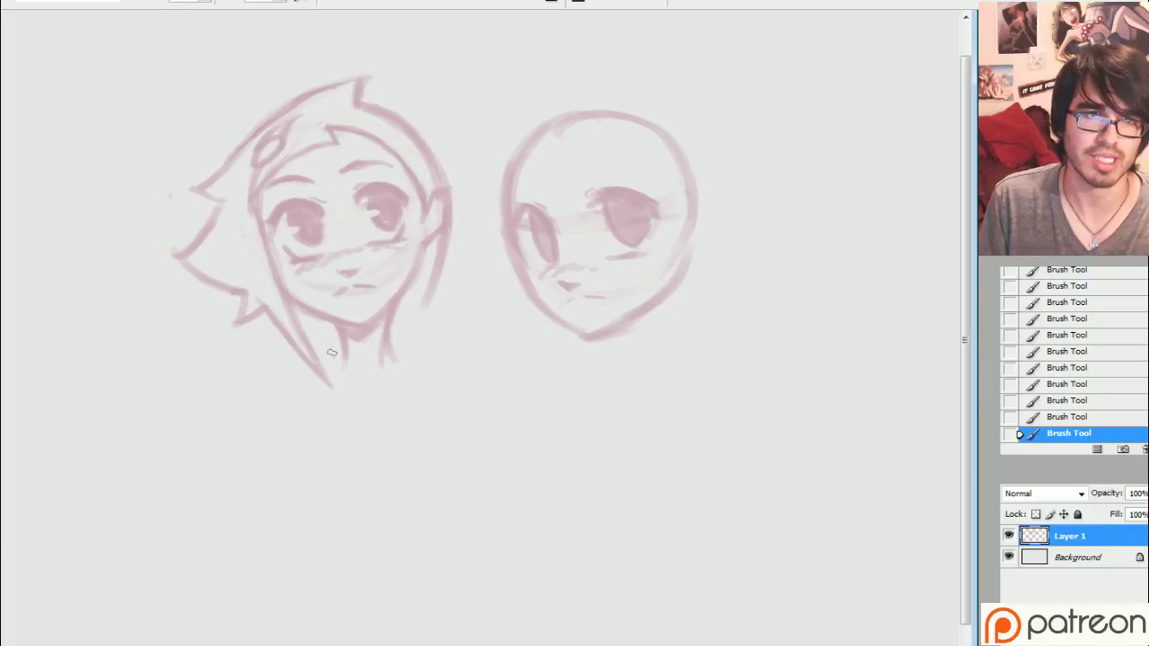
mouse_move(340, 331)
mouse_down()
mouse_move(310, 381)
mouse_move(291, 382)
mouse_up()
drag(388, 346, 417, 373)
mouse_move(346, 344)
mouse_down()
mouse_move(321, 368)
mouse_move(352, 347)
mouse_move(315, 341)
mouse_move(334, 338)
mouse_move(320, 365)
mouse_up()
key(e)
key(b)
key(e)
drag(339, 329, 345, 347)
drag(384, 337, 422, 375)
drag(395, 357, 437, 386)
drag(397, 359, 438, 387)
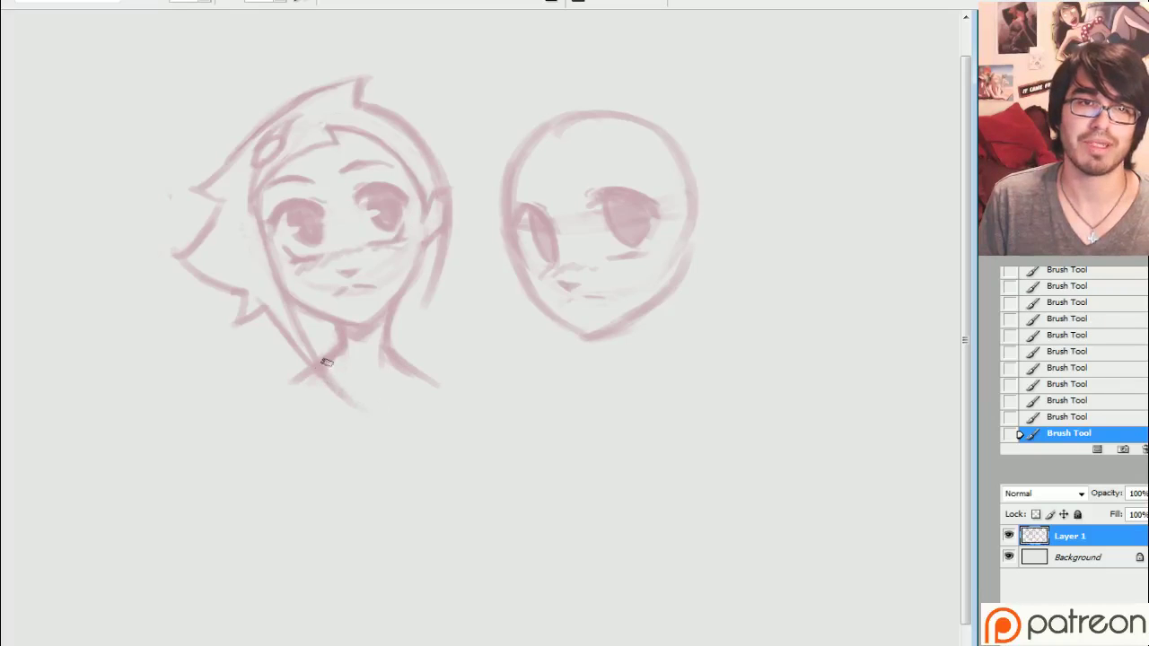
Step: Draw a thick V-shaped neckline joining the two shoulder lines below the first head
mouse_move(320, 367)
mouse_down()
mouse_move(369, 408)
mouse_move(397, 367)
mouse_move(365, 411)
mouse_up()
drag(367, 411, 398, 371)
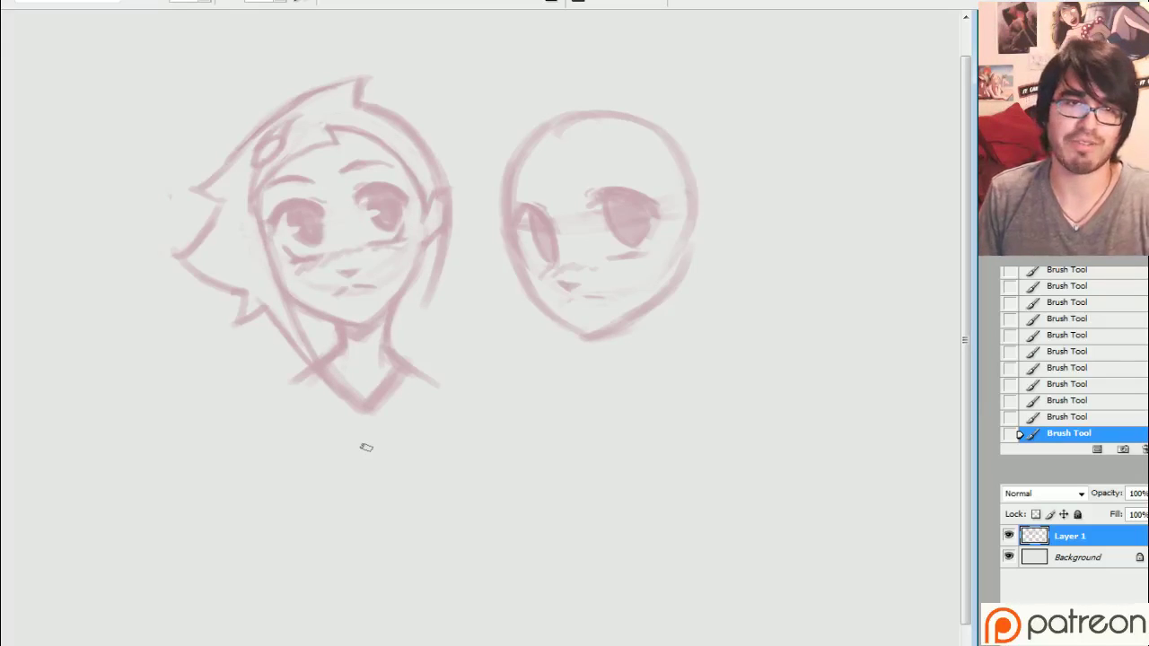
Step: Clean up the inside of the first character's neck base with the eraser and firm up the V-shaped neckline
mouse_move(336, 370)
mouse_down()
mouse_move(365, 389)
mouse_move(381, 370)
mouse_up()
drag(381, 366, 381, 356)
mouse_move(378, 356)
mouse_down()
mouse_move(382, 342)
mouse_move(381, 352)
mouse_up()
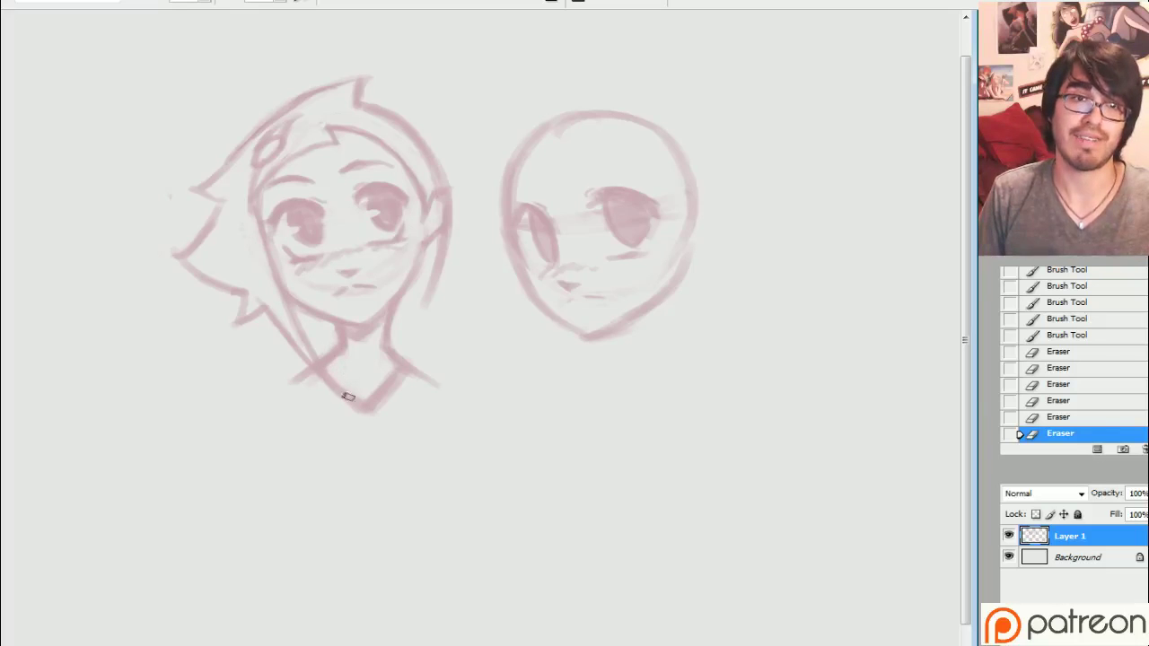
key(b)
drag(347, 392, 341, 371)
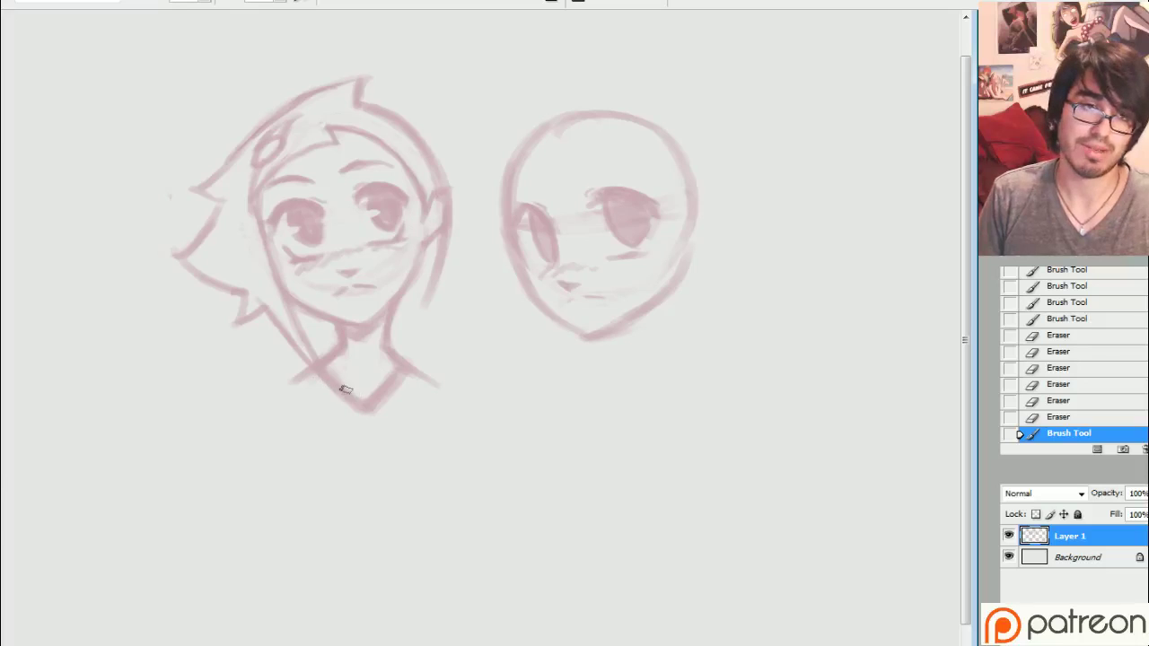
drag(343, 387, 361, 403)
mouse_move(361, 402)
mouse_down()
mouse_move(370, 386)
mouse_move(398, 395)
mouse_up()
Step: Draw garment strap lines down from both sides of the neckline and extend the shoulders with short upper-arm lines
drag(412, 380, 400, 414)
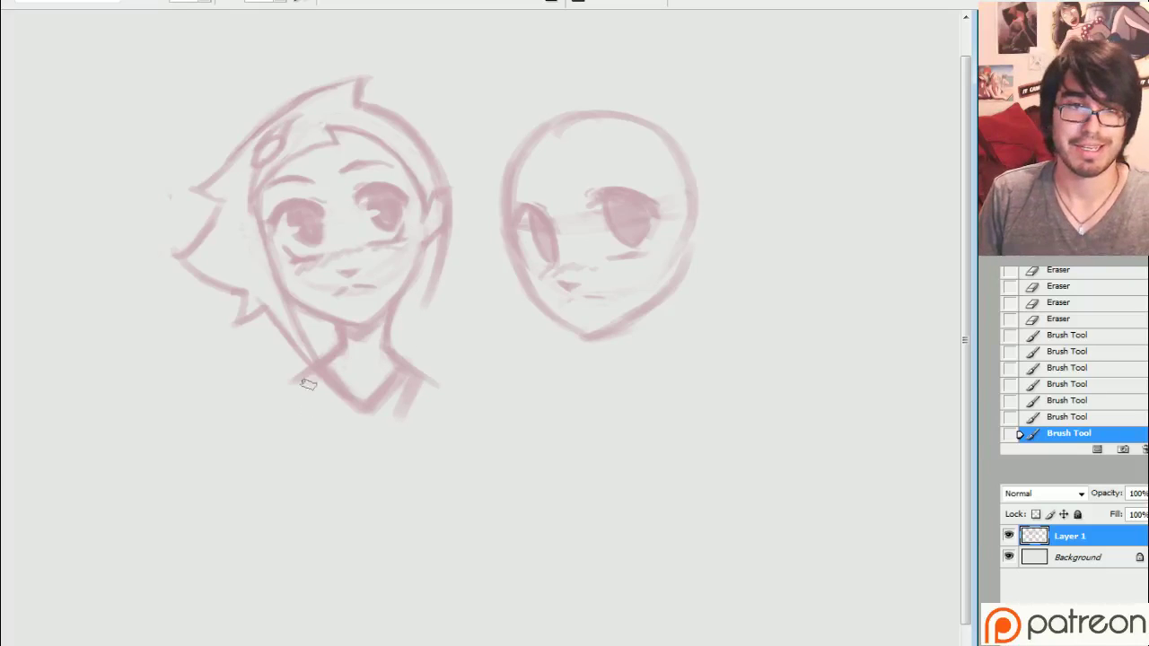
mouse_move(324, 413)
mouse_down()
mouse_move(308, 381)
mouse_move(322, 416)
mouse_up()
drag(307, 384, 320, 442)
drag(413, 371, 442, 385)
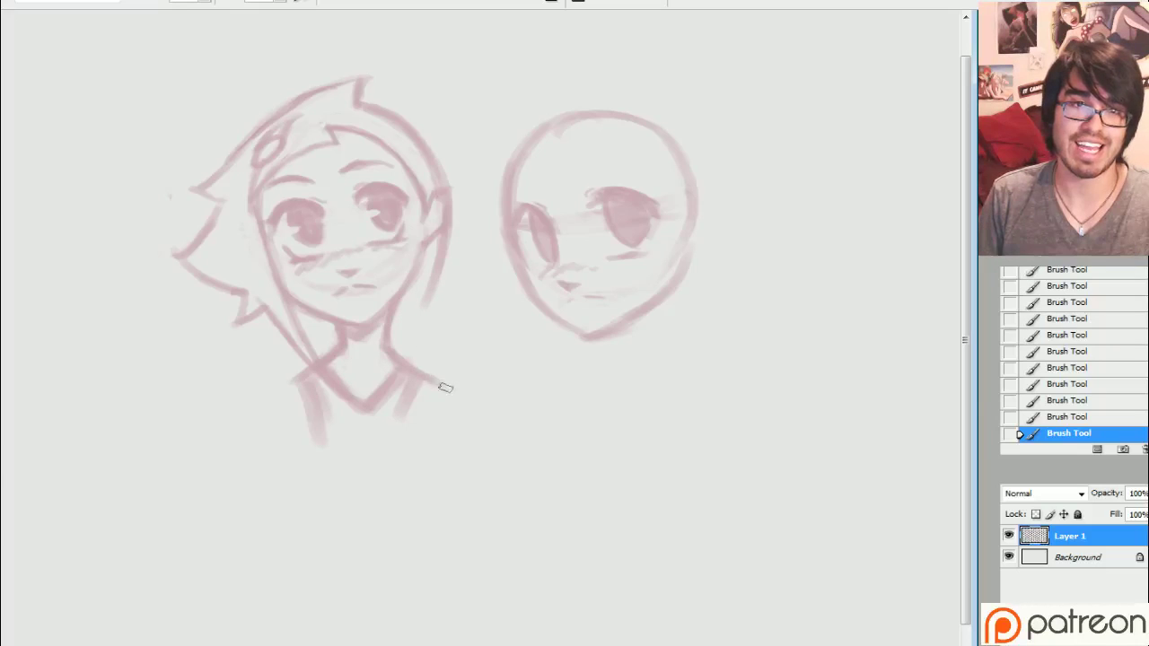
mouse_move(298, 384)
mouse_down()
mouse_move(275, 395)
mouse_move(301, 445)
mouse_move(310, 386)
mouse_up()
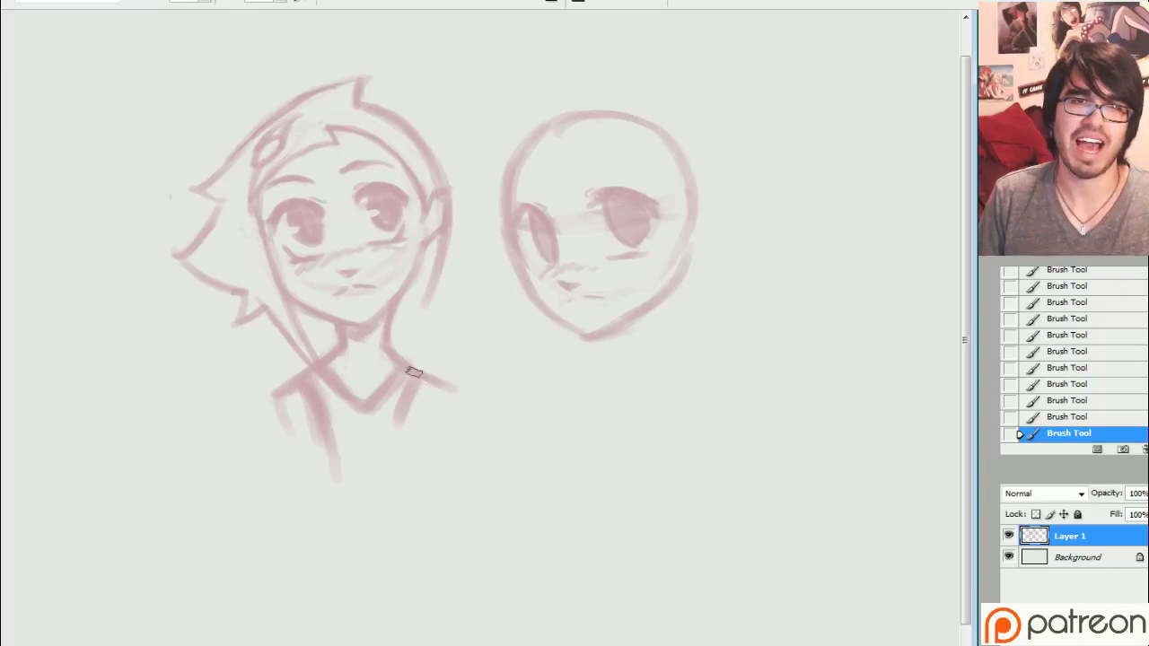
drag(451, 388, 445, 421)
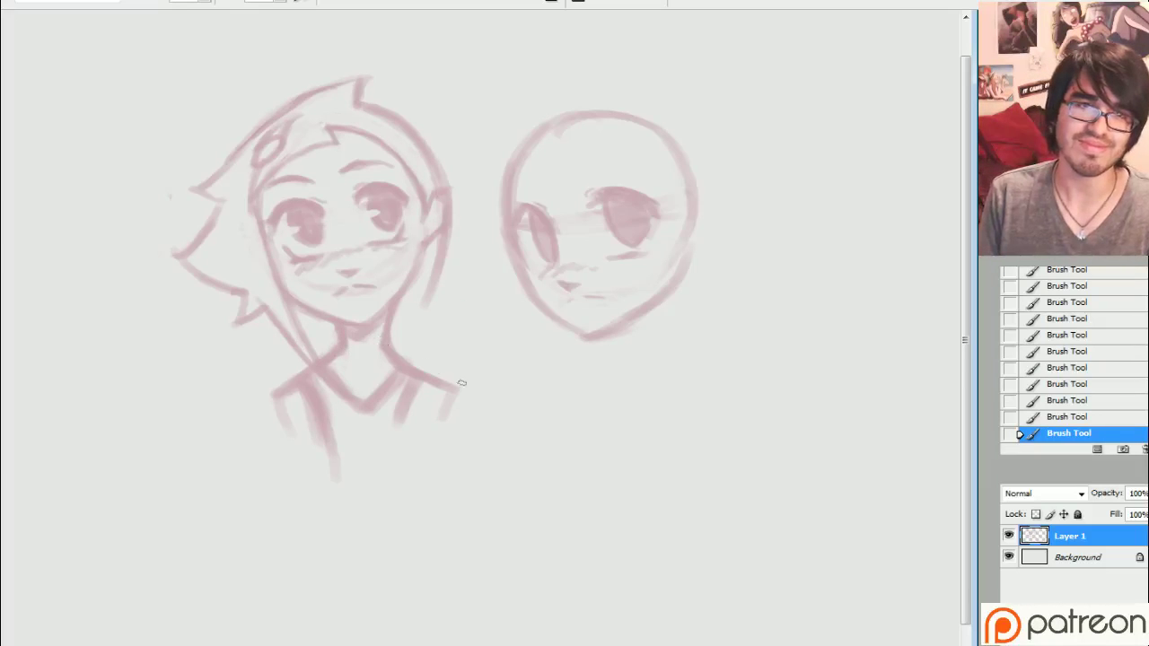
Step: Trim the upper edge of the first character's shoulder line and clean up the base of the neck
drag(457, 381, 429, 368)
drag(436, 372, 415, 363)
mouse_move(413, 362)
mouse_down()
mouse_move(392, 342)
mouse_move(378, 346)
mouse_up()
mouse_move(375, 350)
mouse_down()
mouse_move(370, 338)
mouse_move(319, 357)
mouse_up()
Step: Draw long hair strands falling behind the first character's neck to the shoulders on both sides
key(b)
drag(433, 273, 406, 372)
drag(280, 354, 275, 361)
drag(260, 316, 283, 378)
mouse_move(266, 316)
mouse_down()
mouse_move(284, 375)
mouse_move(276, 363)
mouse_up()
drag(268, 337, 278, 388)
drag(408, 274, 419, 240)
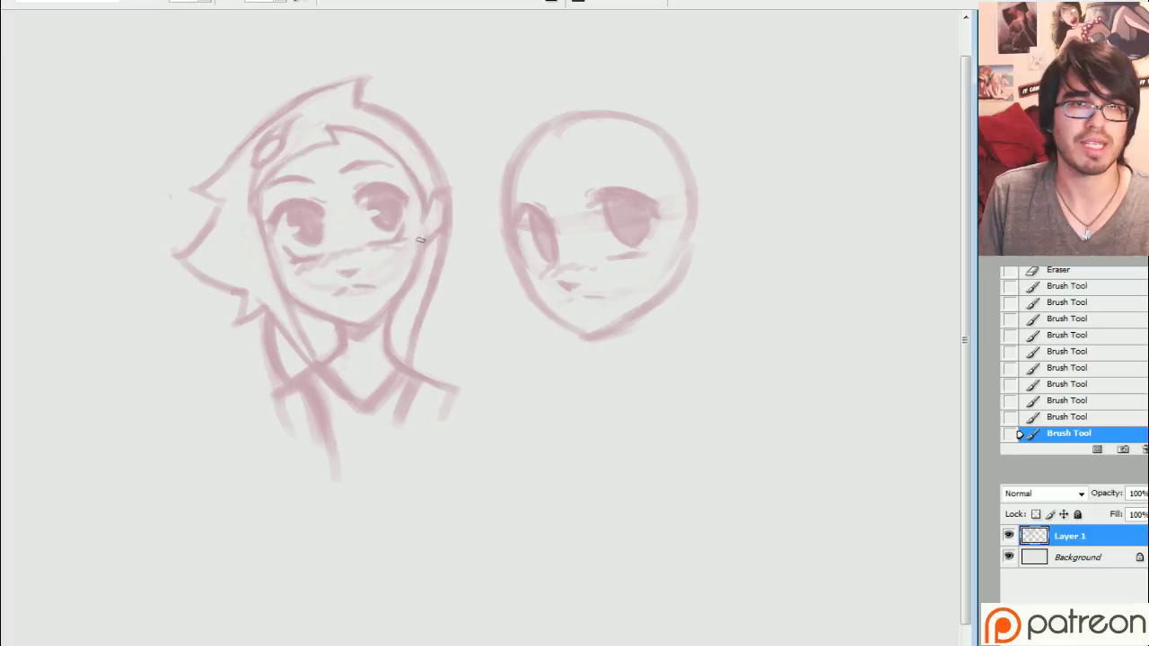
Step: Erase stray guideline marks from the first head's cheeks, mouth area and jaw edge
key(e)
mouse_move(372, 313)
mouse_down()
mouse_move(395, 291)
mouse_move(415, 237)
mouse_up()
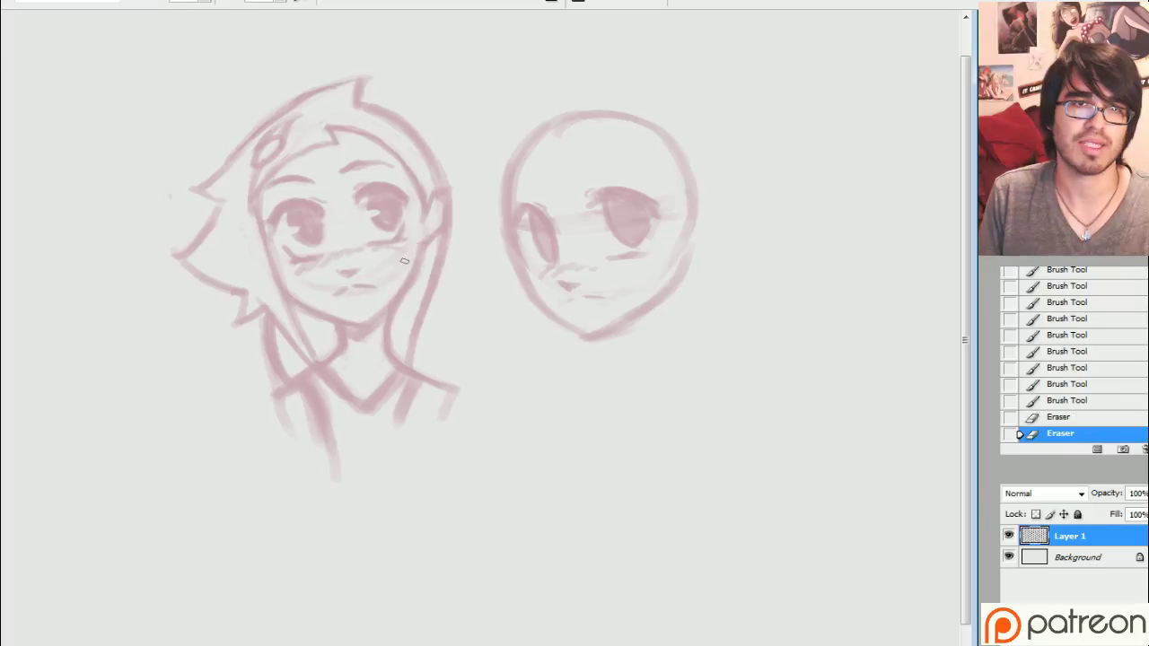
mouse_move(377, 273)
mouse_down()
mouse_move(357, 300)
mouse_move(319, 283)
mouse_up()
mouse_move(406, 256)
mouse_down()
mouse_move(425, 227)
mouse_move(438, 234)
mouse_up()
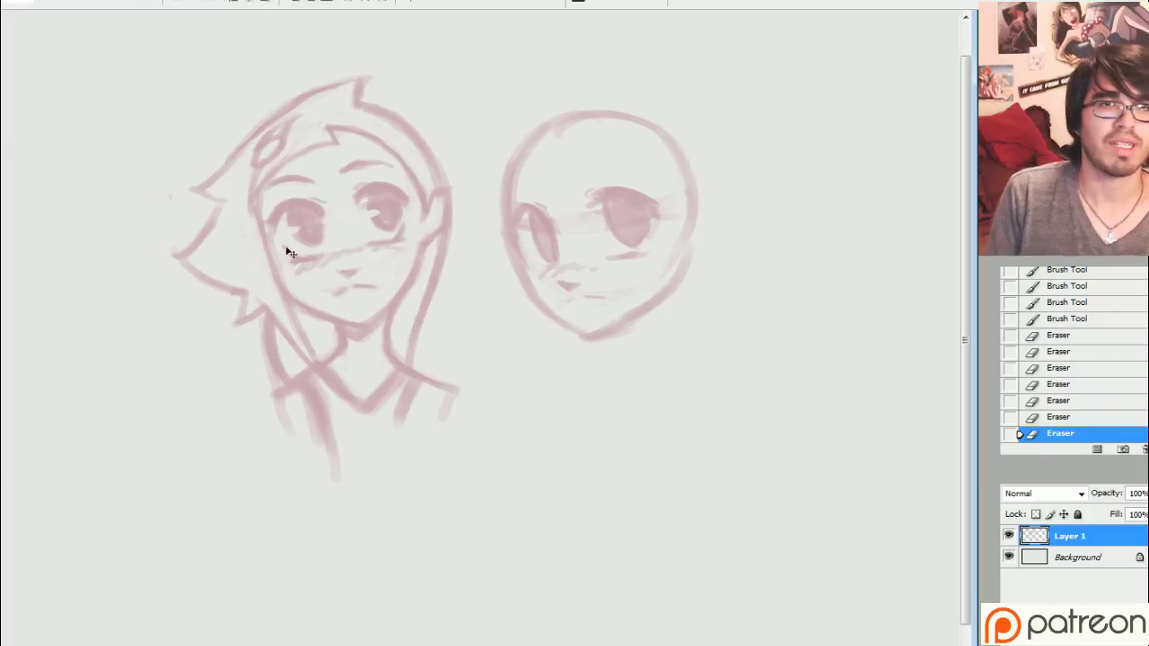
Step: Move both heads left to free canvas space, then erase leftover guidelines around the second head's larger eye and firm its outline
mouse_move(410, 320)
mouse_down()
mouse_move(189, 320)
mouse_move(123, 303)
mouse_up()
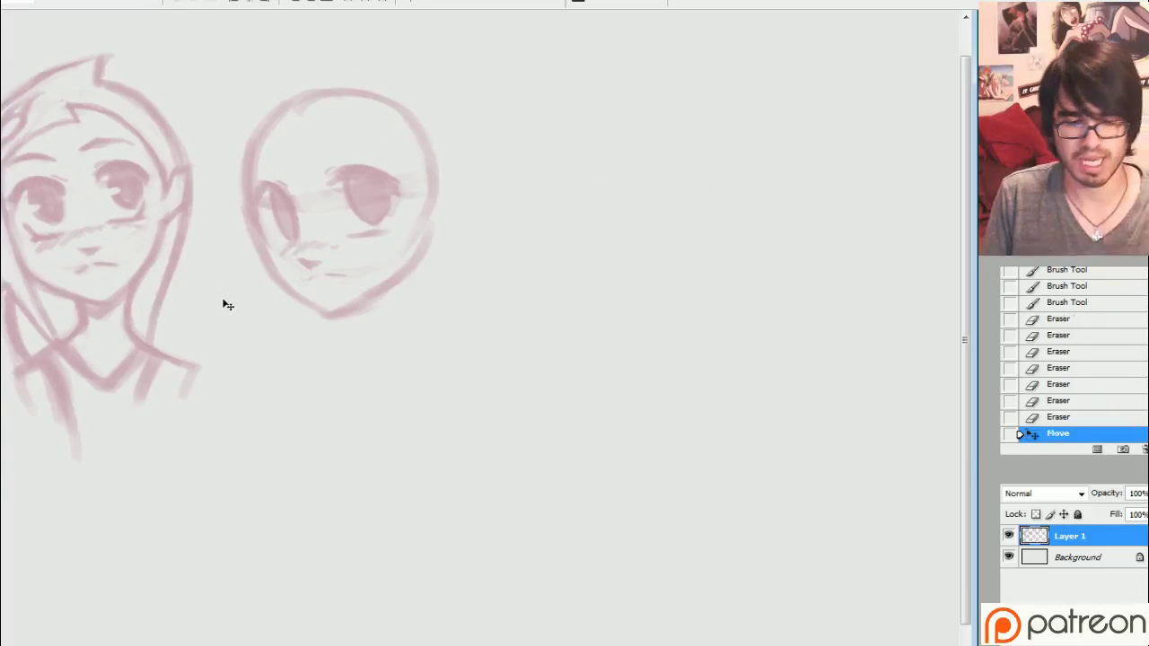
key(e)
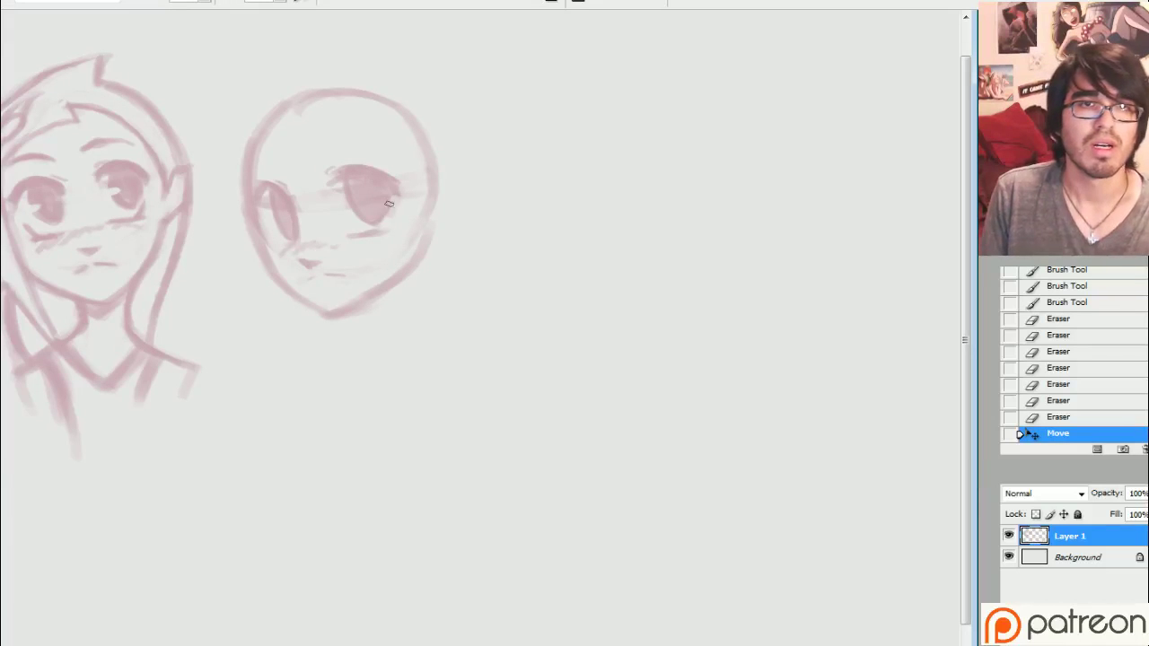
drag(381, 230, 388, 217)
drag(384, 224, 392, 203)
key(e)
mouse_move(388, 199)
mouse_down()
mouse_move(395, 192)
mouse_move(381, 225)
mouse_up()
mouse_move(375, 224)
mouse_down()
mouse_move(384, 229)
mouse_move(355, 212)
mouse_up()
drag(356, 212, 316, 205)
mouse_move(316, 204)
mouse_down()
mouse_move(337, 216)
mouse_move(339, 179)
mouse_up()
key(b)
drag(338, 179, 342, 201)
Step: Sketch a narrow, angular example eye with a slanted brow in the empty space beside the second head
drag(662, 205, 705, 204)
drag(702, 204, 721, 186)
mouse_move(718, 188)
mouse_down()
mouse_move(654, 181)
mouse_move(718, 172)
mouse_move(659, 176)
mouse_move(688, 187)
mouse_move(688, 175)
mouse_move(651, 164)
mouse_move(747, 151)
mouse_up()
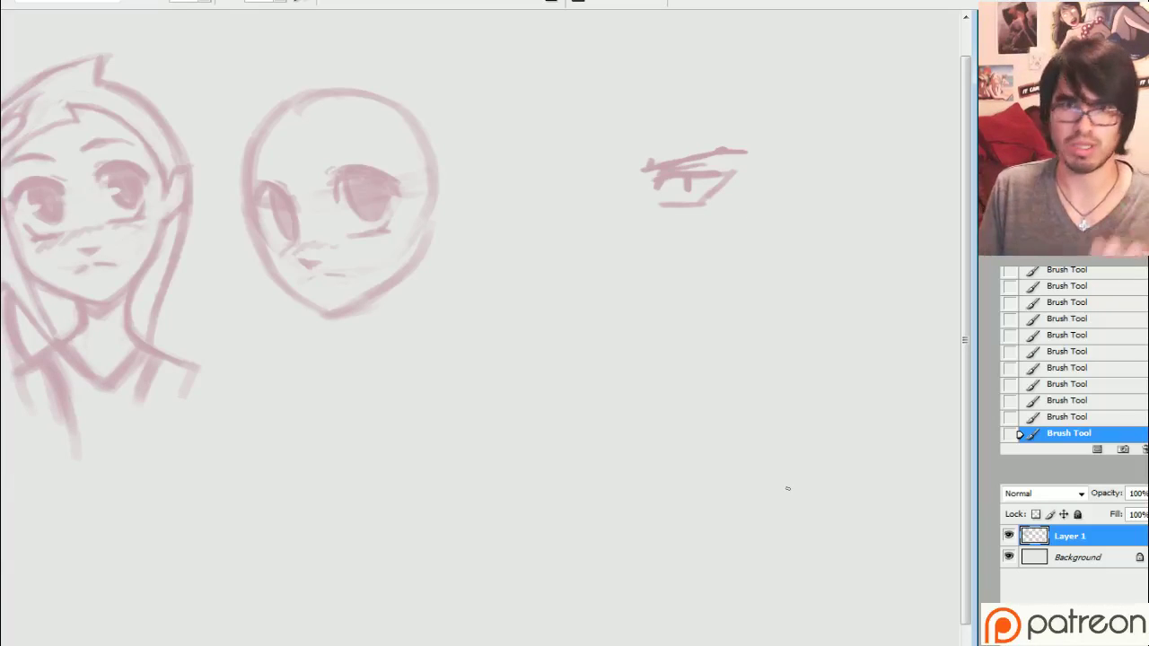
Step: Sketch a square example eye with a small pupil below the narrow one, round its upper lid, and add a small triangular nose
mouse_move(666, 295)
mouse_down()
mouse_move(714, 262)
mouse_move(719, 244)
mouse_move(654, 232)
mouse_move(643, 248)
mouse_move(682, 269)
mouse_up()
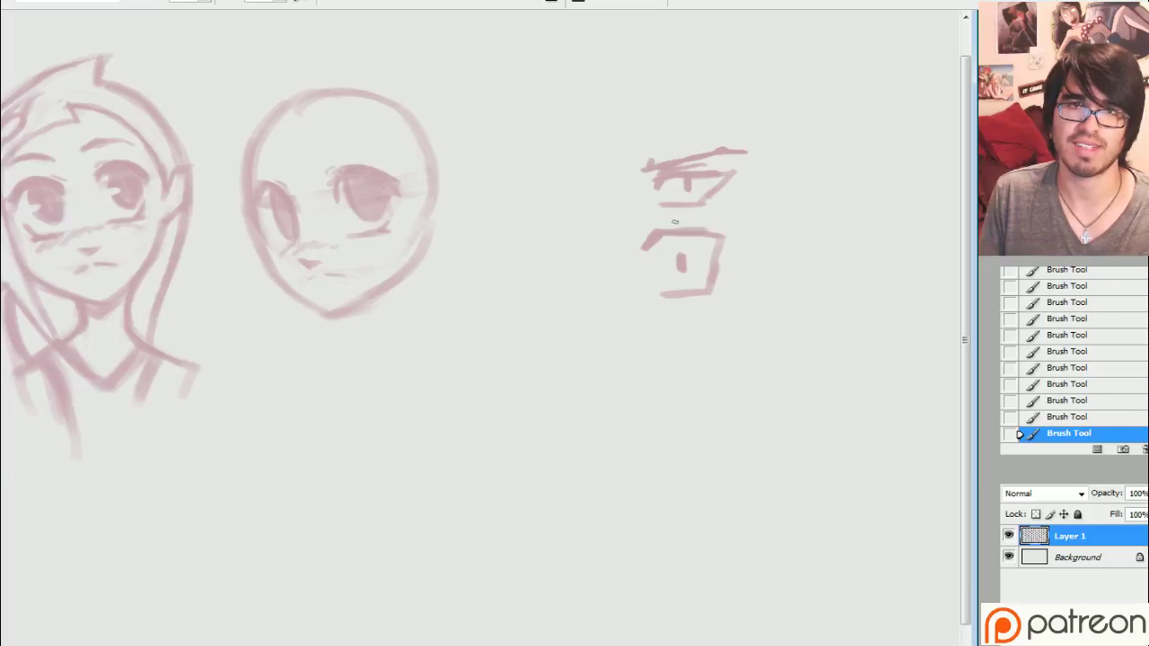
mouse_move(642, 237)
mouse_down()
mouse_move(711, 220)
mouse_move(770, 185)
mouse_move(740, 190)
mouse_move(696, 242)
mouse_move(633, 260)
mouse_move(666, 241)
mouse_move(648, 237)
mouse_move(667, 236)
mouse_move(637, 234)
mouse_move(718, 235)
mouse_move(686, 224)
mouse_move(673, 297)
mouse_move(614, 289)
mouse_move(682, 271)
mouse_move(710, 289)
mouse_move(719, 249)
mouse_up()
drag(713, 286, 719, 246)
drag(714, 275, 720, 241)
mouse_move(716, 265)
mouse_down()
mouse_move(720, 241)
mouse_move(681, 223)
mouse_move(654, 234)
mouse_move(727, 247)
mouse_up()
mouse_move(660, 232)
mouse_down()
mouse_move(646, 258)
mouse_move(710, 234)
mouse_up()
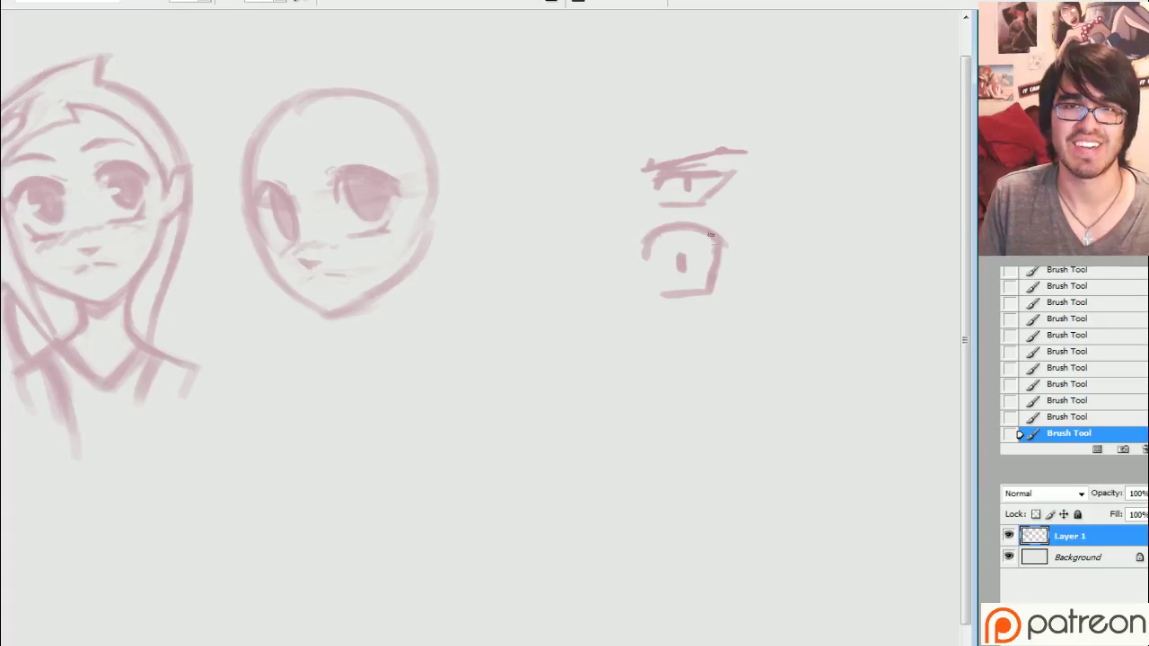
drag(630, 255, 653, 230)
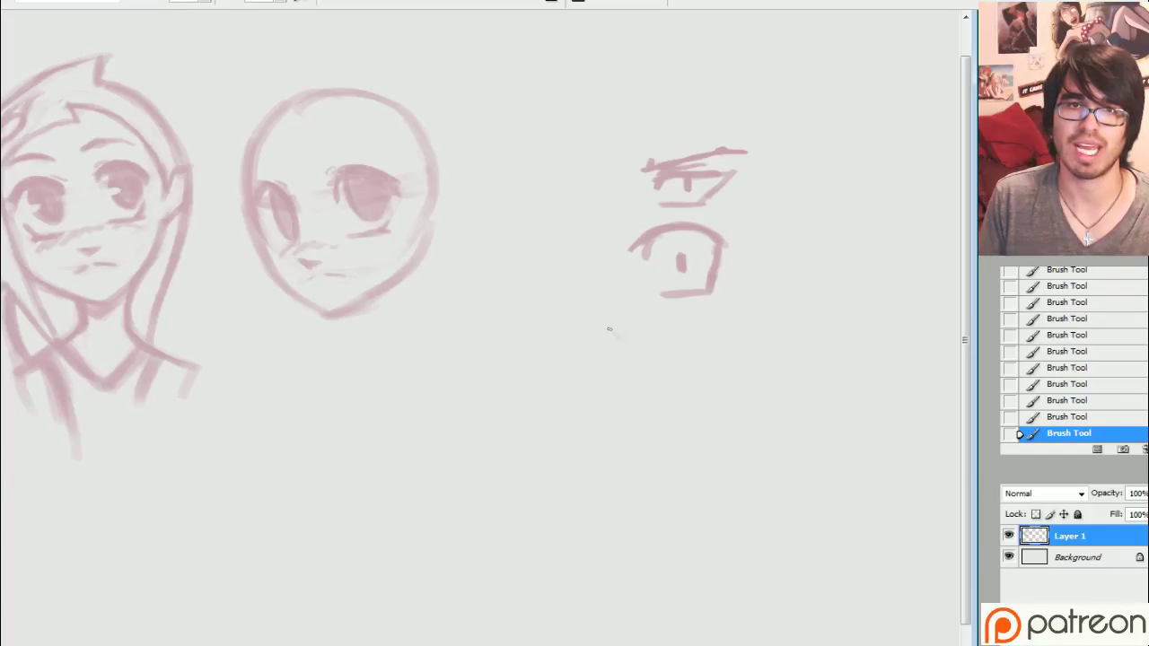
drag(625, 337, 634, 328)
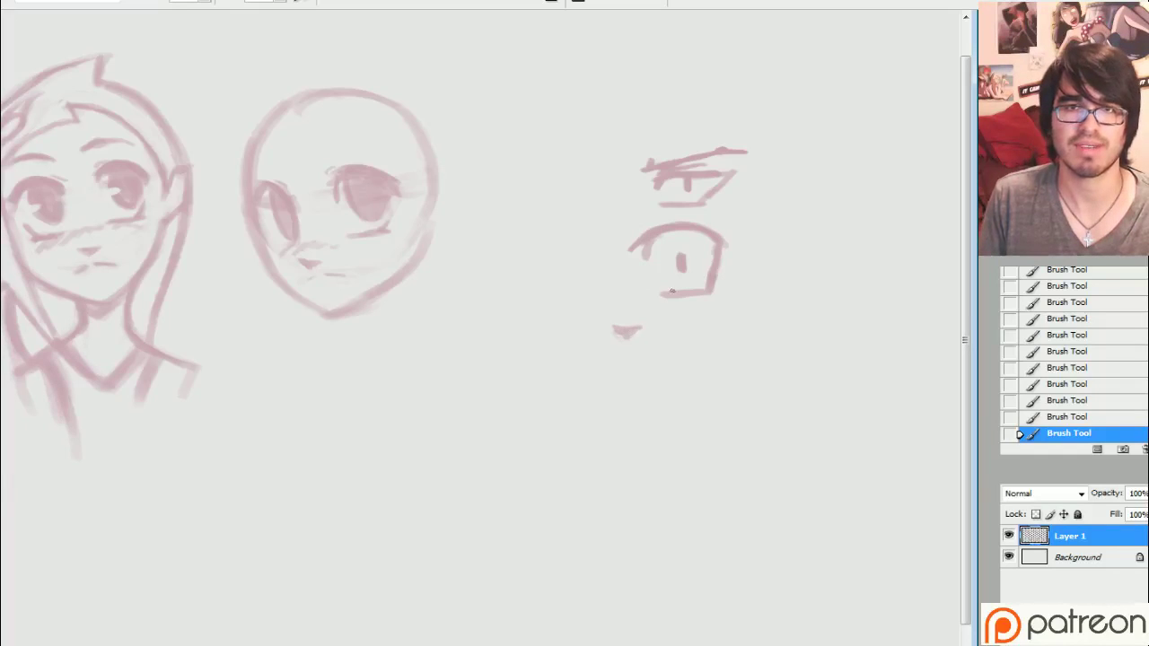
Step: Erase the square example eye's rounded upper lid and redraw it as a flat, angular line
key(e)
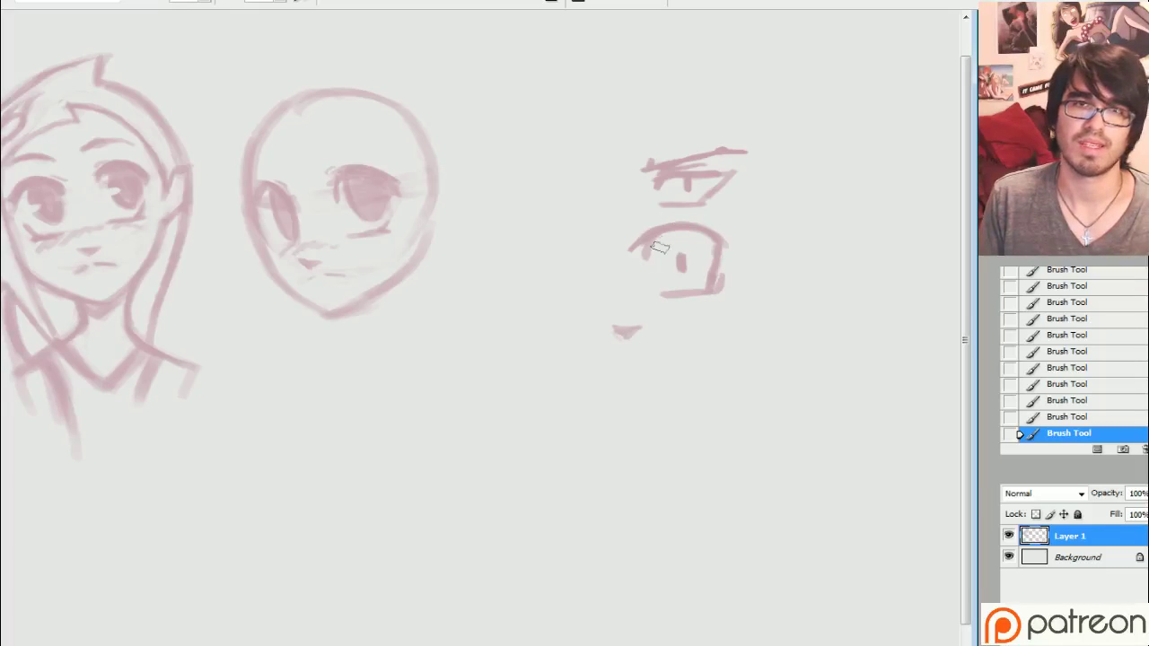
mouse_move(639, 261)
mouse_down()
mouse_move(709, 231)
mouse_move(678, 269)
mouse_move(712, 280)
mouse_up()
mouse_move(722, 231)
mouse_down()
mouse_move(658, 227)
mouse_move(649, 247)
mouse_move(654, 231)
mouse_move(685, 228)
mouse_up()
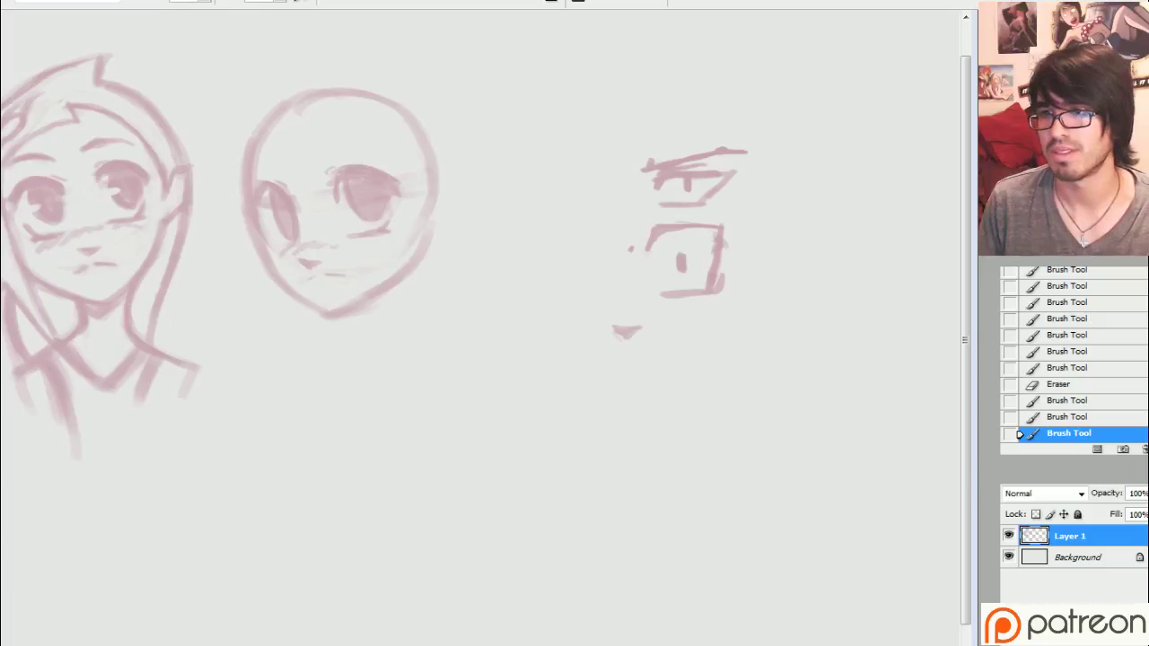
click(643, 224)
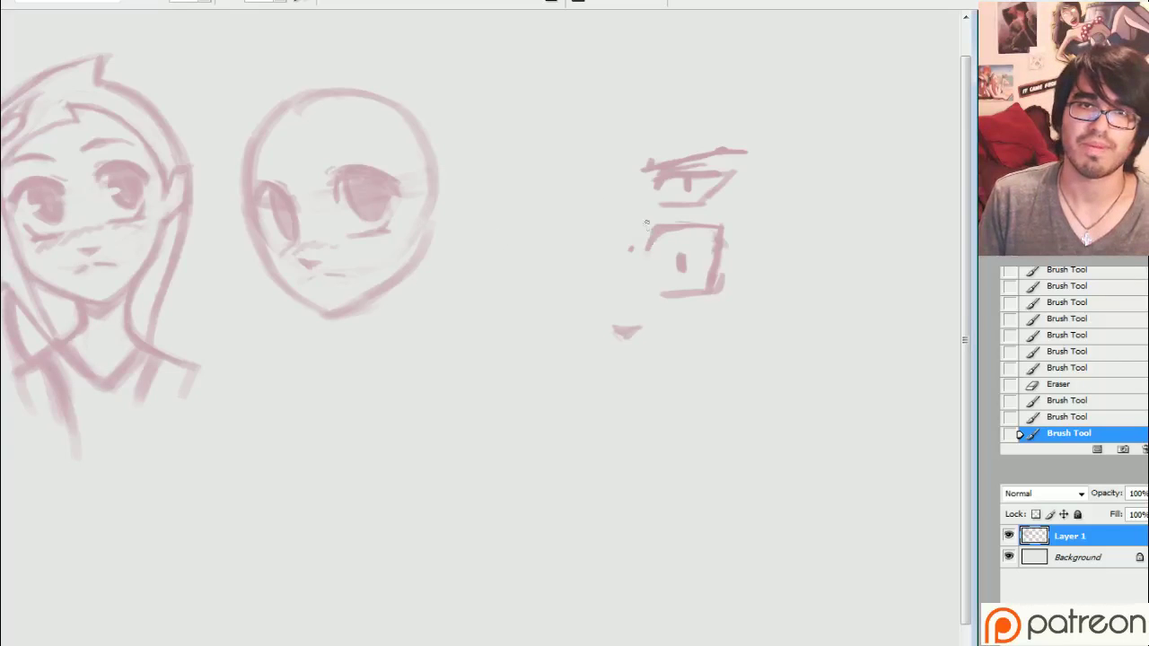
Step: Draw a low, straight eyebrow stroke just above the square example eye
drag(642, 216, 649, 221)
mouse_move(649, 215)
mouse_down()
mouse_move(643, 224)
mouse_move(652, 216)
mouse_up()
drag(650, 216, 672, 215)
mouse_move(666, 216)
mouse_down()
mouse_move(690, 217)
mouse_move(657, 236)
mouse_up()
mouse_move(675, 239)
mouse_down()
mouse_move(650, 226)
mouse_move(665, 216)
mouse_up()
drag(660, 218, 702, 214)
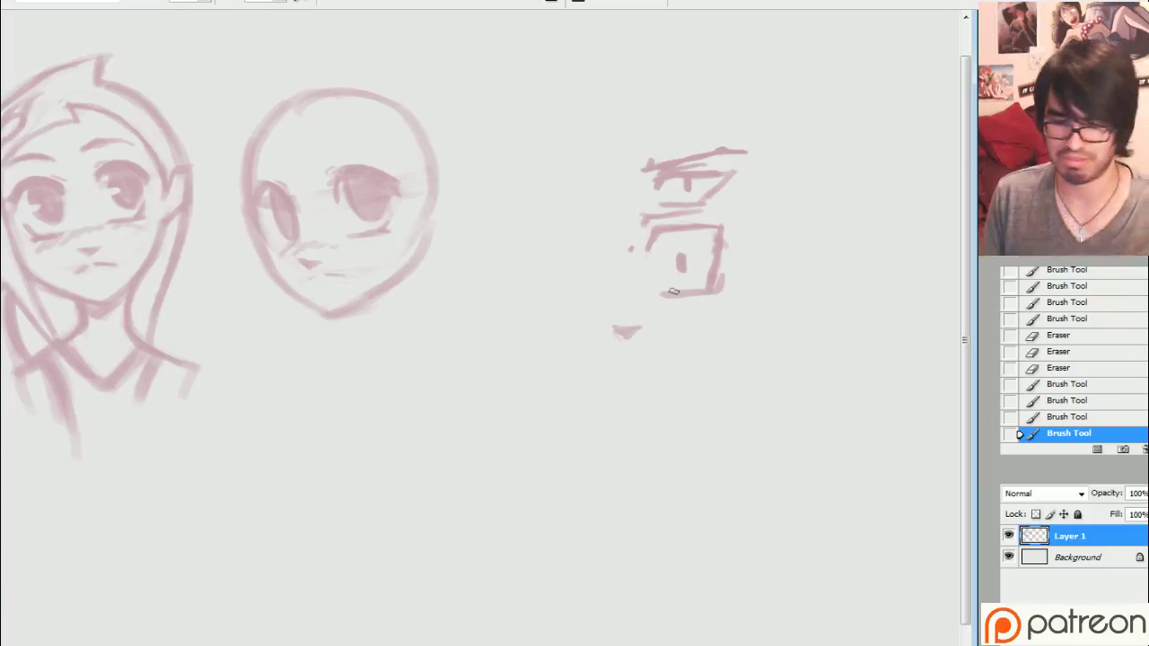
Step: Draw a short broken mouth line below the example nose and light hatch marks across the nose bridge
mouse_move(606, 358)
mouse_down()
mouse_move(661, 354)
mouse_move(623, 355)
mouse_up()
drag(602, 359, 615, 357)
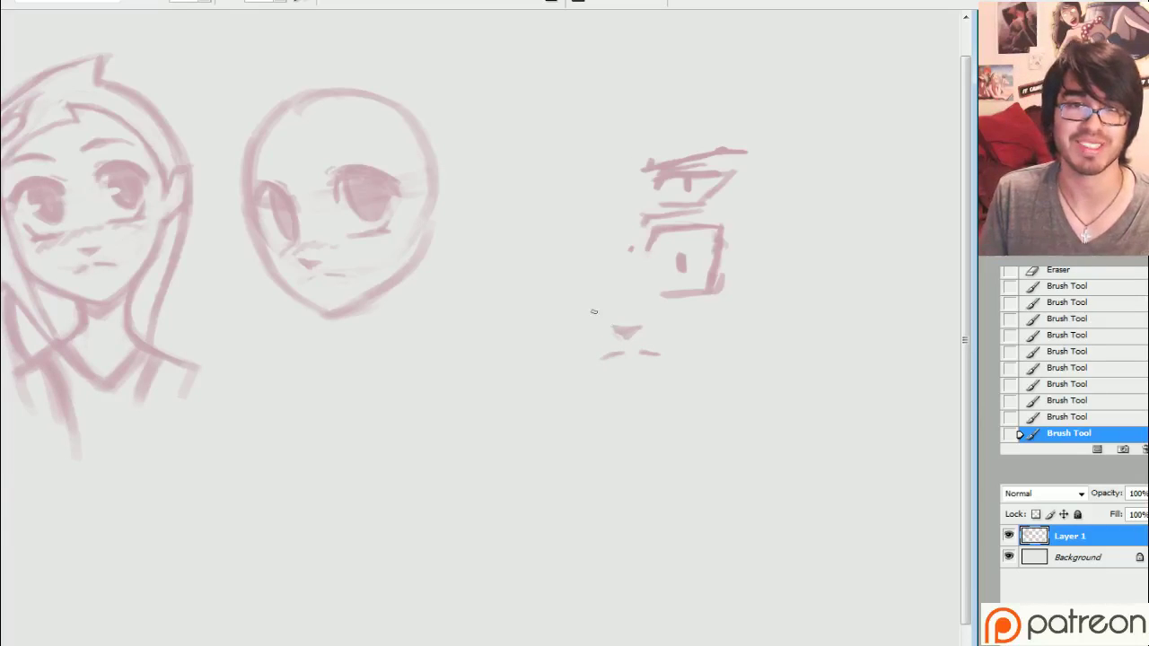
mouse_move(594, 311)
mouse_down()
mouse_move(617, 300)
mouse_move(663, 304)
mouse_up()
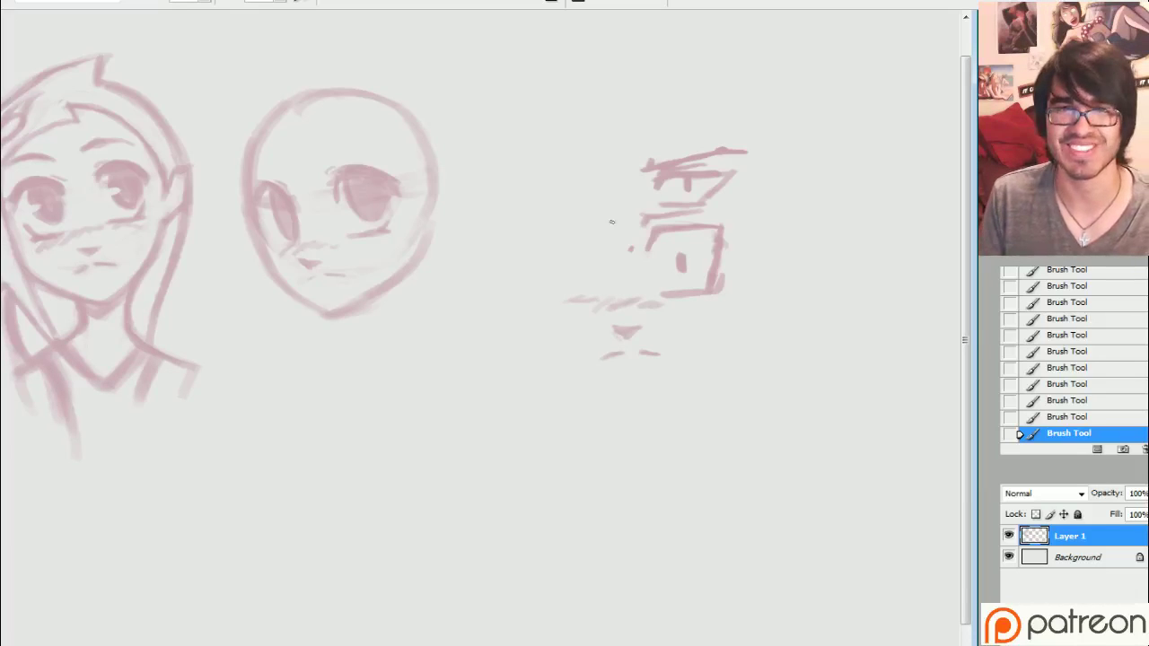
Step: Erase the narrow example eye and add a short lower-lid line beneath the square eye
key(e)
mouse_move(643, 203)
mouse_down()
mouse_move(711, 190)
mouse_move(752, 157)
mouse_move(664, 169)
mouse_move(734, 191)
mouse_move(727, 200)
mouse_up()
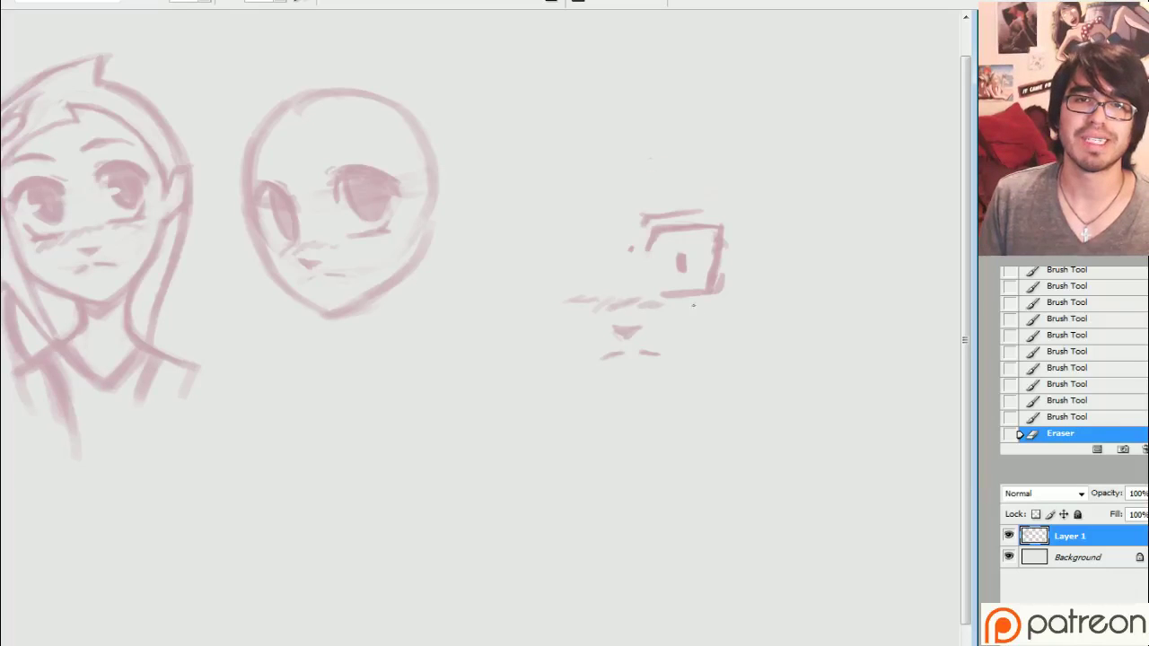
drag(693, 305, 709, 306)
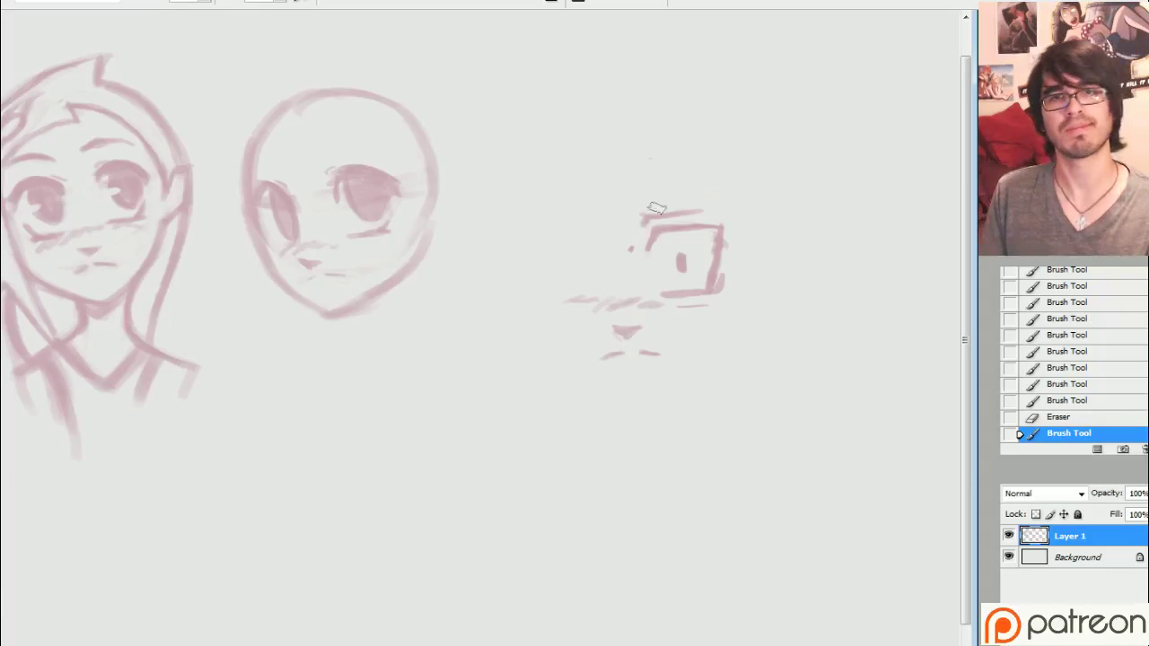
Step: Try a curved upper lid without the low brow on the square example eye, and revert to the flat-lid version
drag(656, 208, 653, 256)
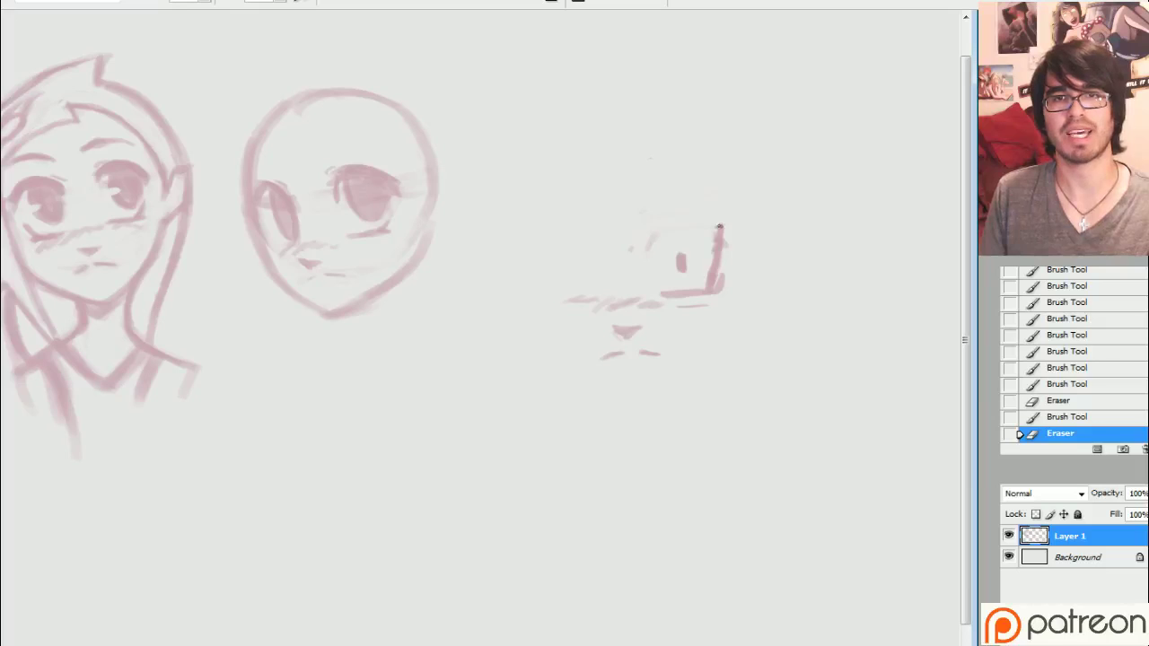
drag(720, 226, 660, 228)
mouse_move(666, 225)
mouse_down()
mouse_move(650, 246)
mouse_move(656, 233)
mouse_up()
mouse_move(663, 224)
mouse_down()
mouse_move(650, 242)
mouse_move(664, 225)
mouse_up()
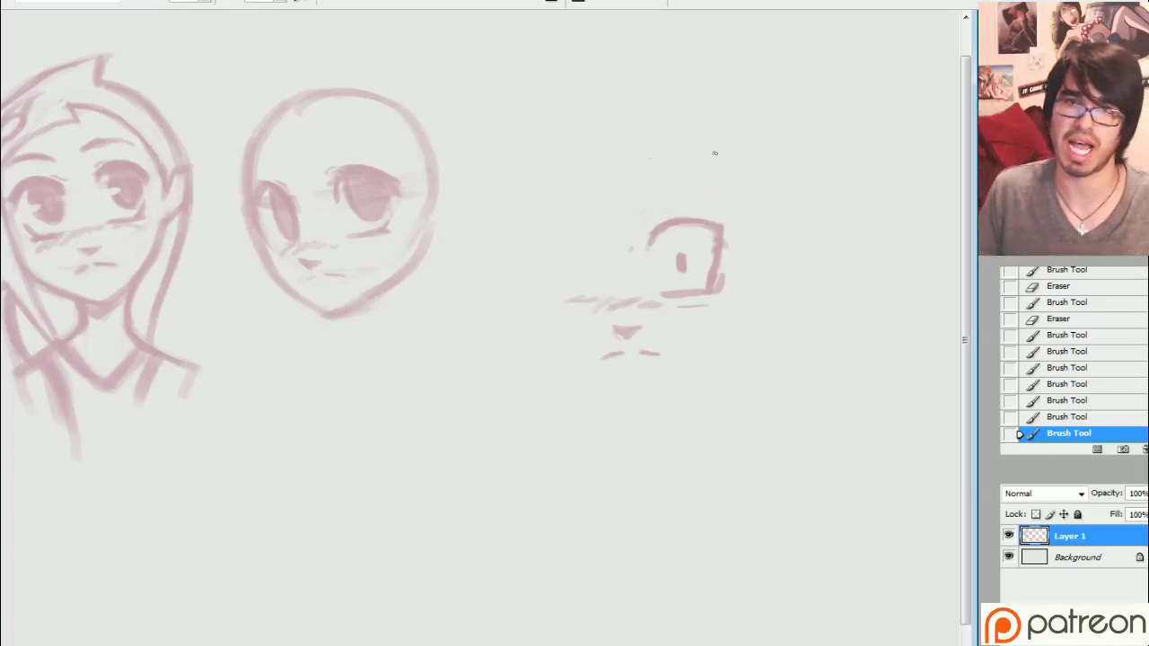
click(1065, 303)
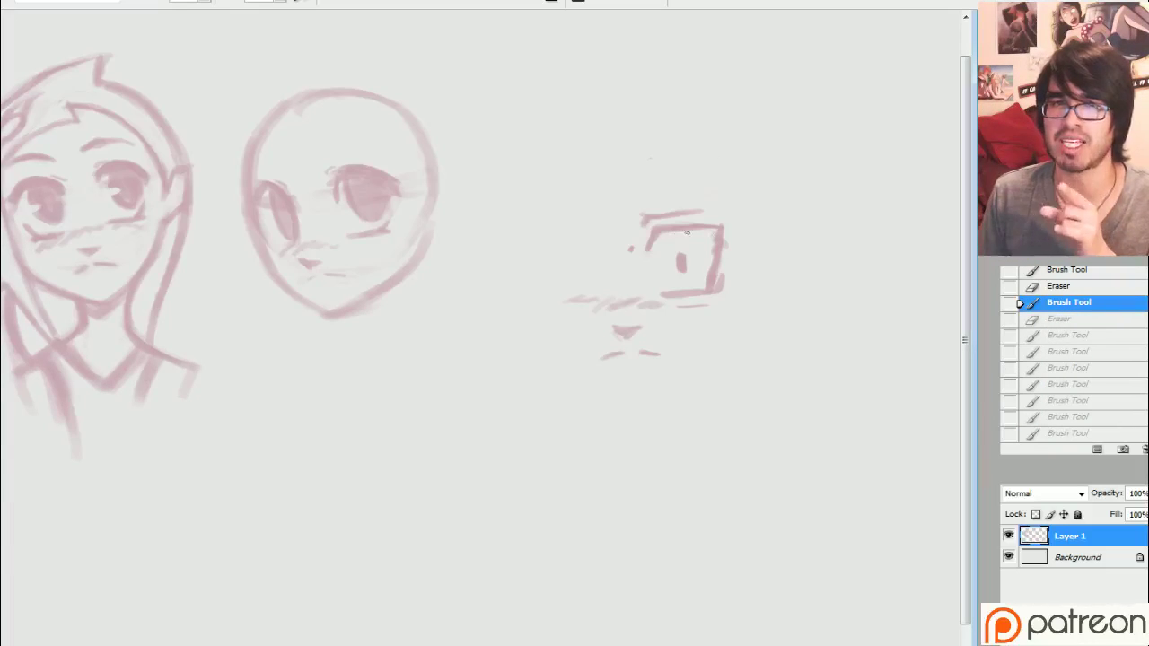
Step: Thicken the square example eye's flat upper lid and compare the result with earlier history states
key(ctrl+shift+z)
key(ctrl+shift+z)
key(ctrl+shift+z)
key(ctrl+shift+z)
key(ctrl+shift+z)
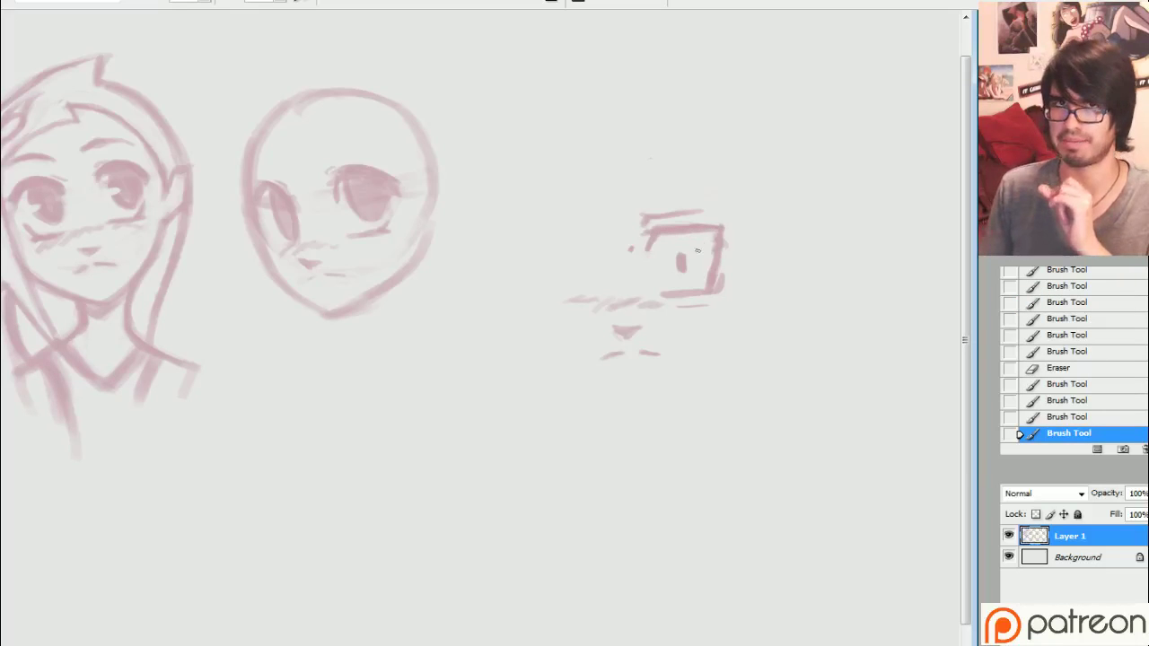
click(1046, 369)
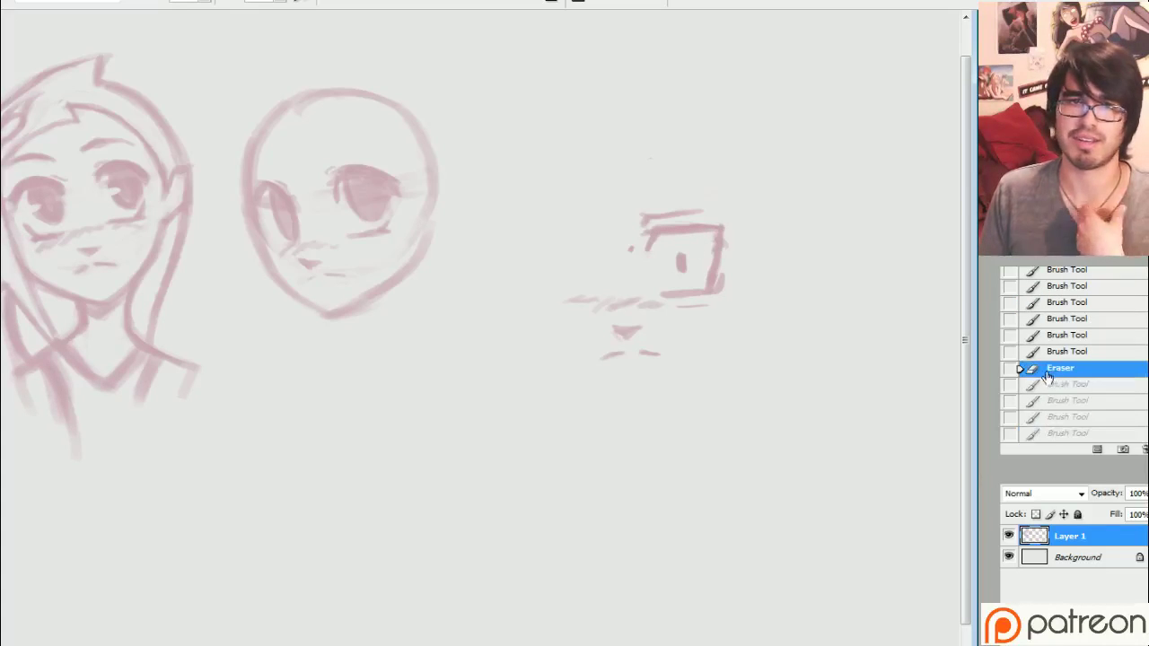
click(1054, 351)
click(1056, 433)
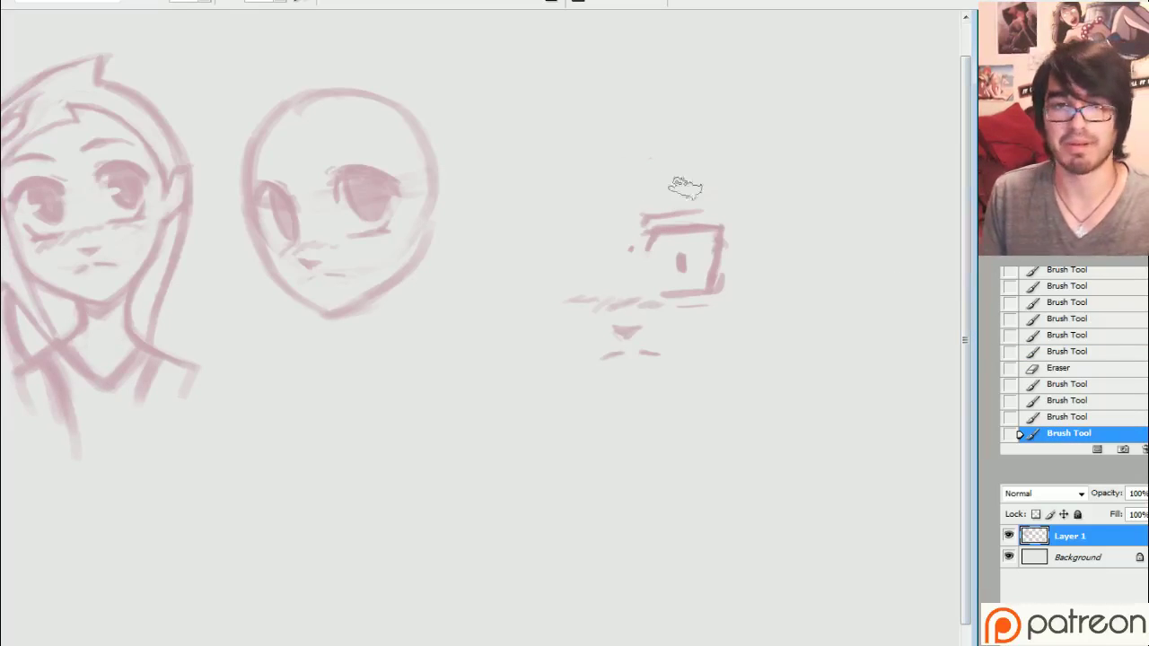
Step: Erase the example eye's flat lid and low brow, and redraw a curved upper lid with an arched eyebrow above it
mouse_move(669, 240)
mouse_down()
mouse_move(709, 236)
mouse_move(650, 217)
mouse_up()
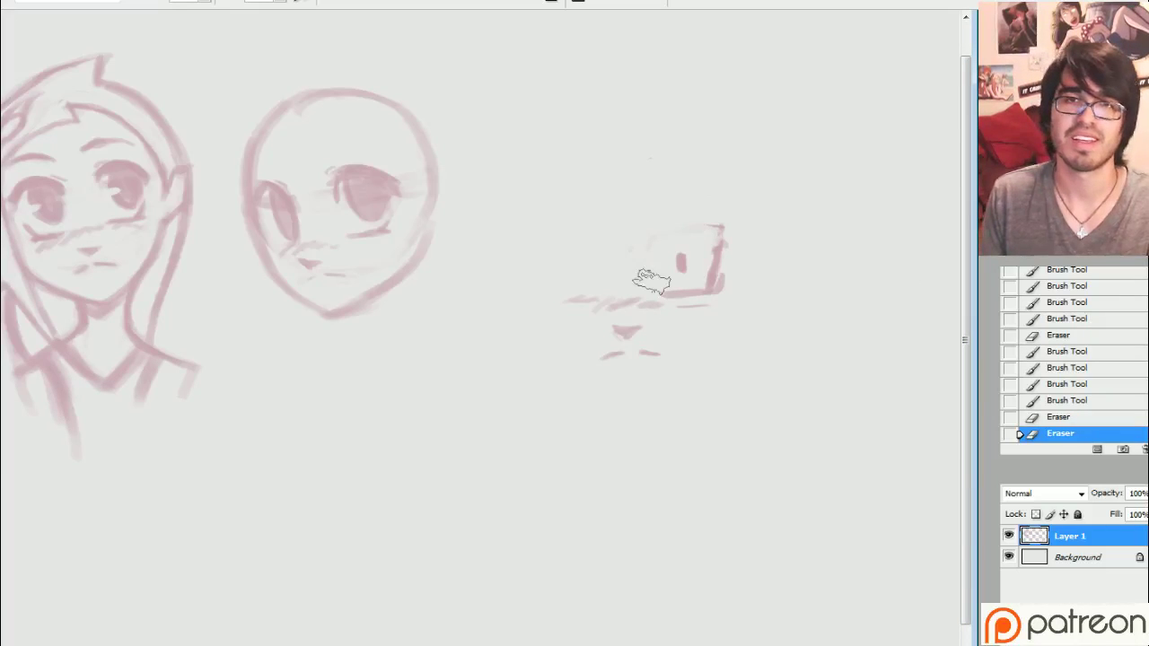
key(b)
drag(717, 228, 655, 229)
mouse_move(651, 234)
mouse_down()
mouse_move(720, 230)
mouse_move(653, 238)
mouse_move(660, 182)
mouse_move(718, 191)
mouse_up()
drag(642, 189, 670, 186)
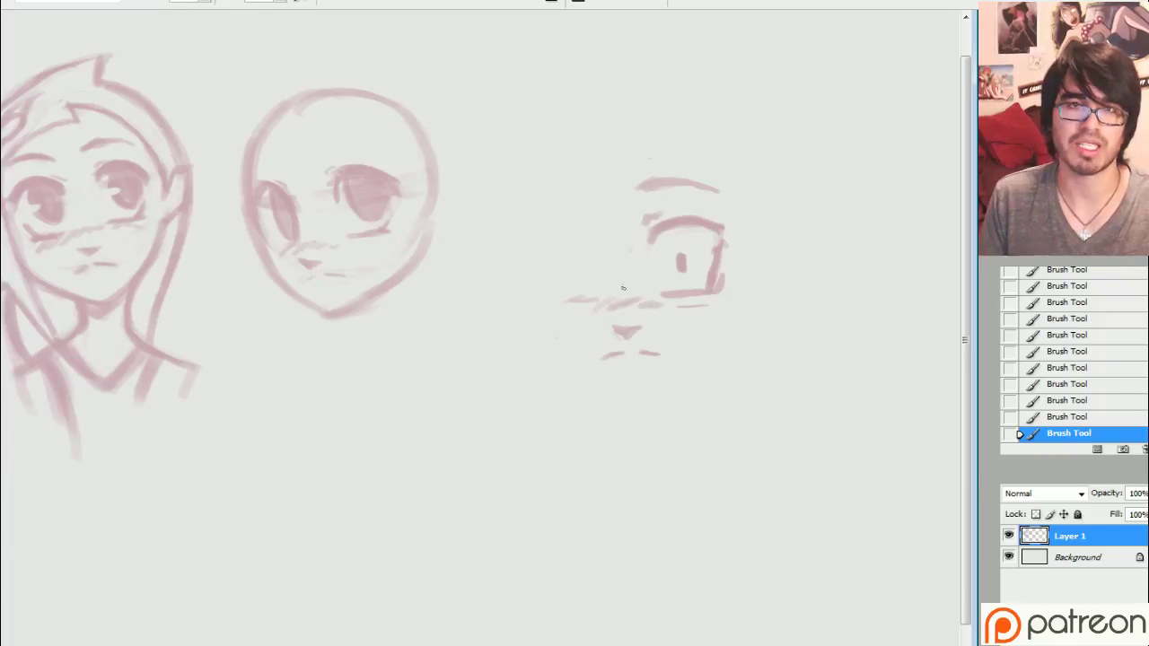
Step: Select the example eye, nose and mouth, scale them down and place them beneath the second head
key(l)
drag(544, 397, 548, 404)
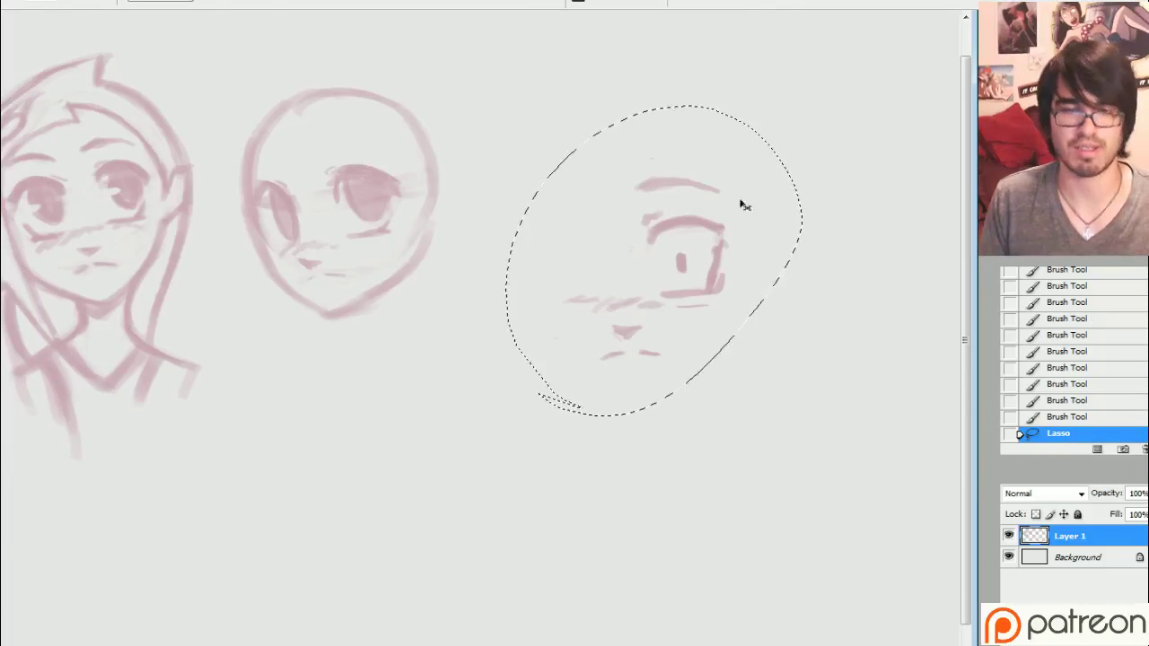
key(ctrl+t)
drag(802, 106, 732, 176)
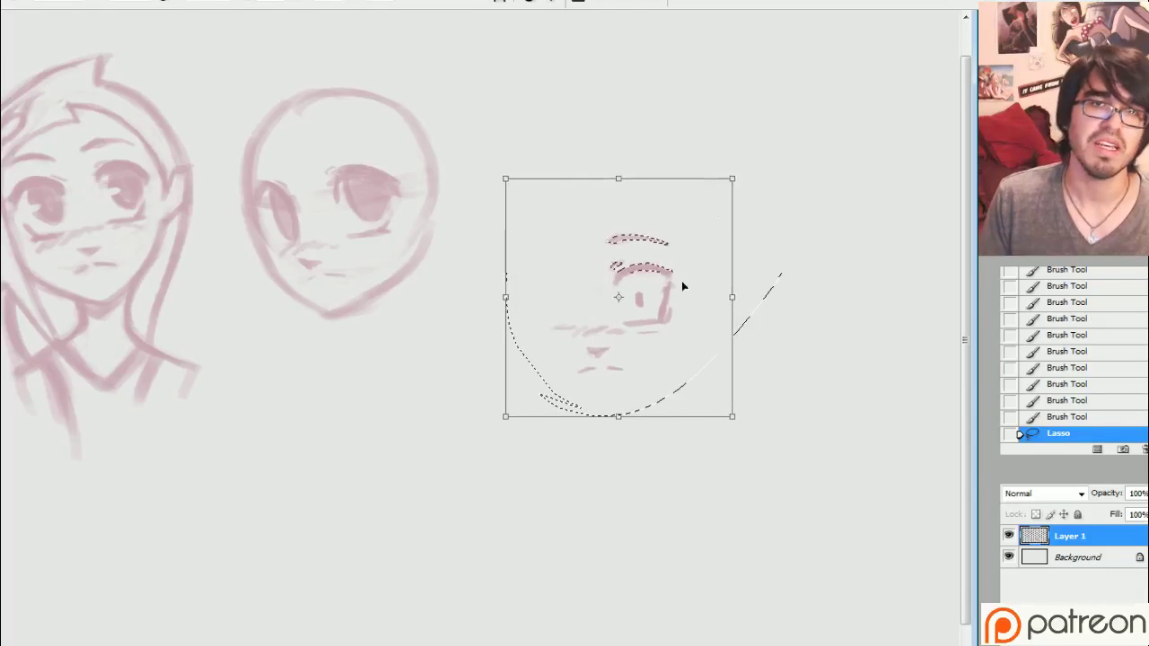
mouse_move(662, 281)
mouse_down()
mouse_move(368, 400)
mouse_move(336, 385)
mouse_up()
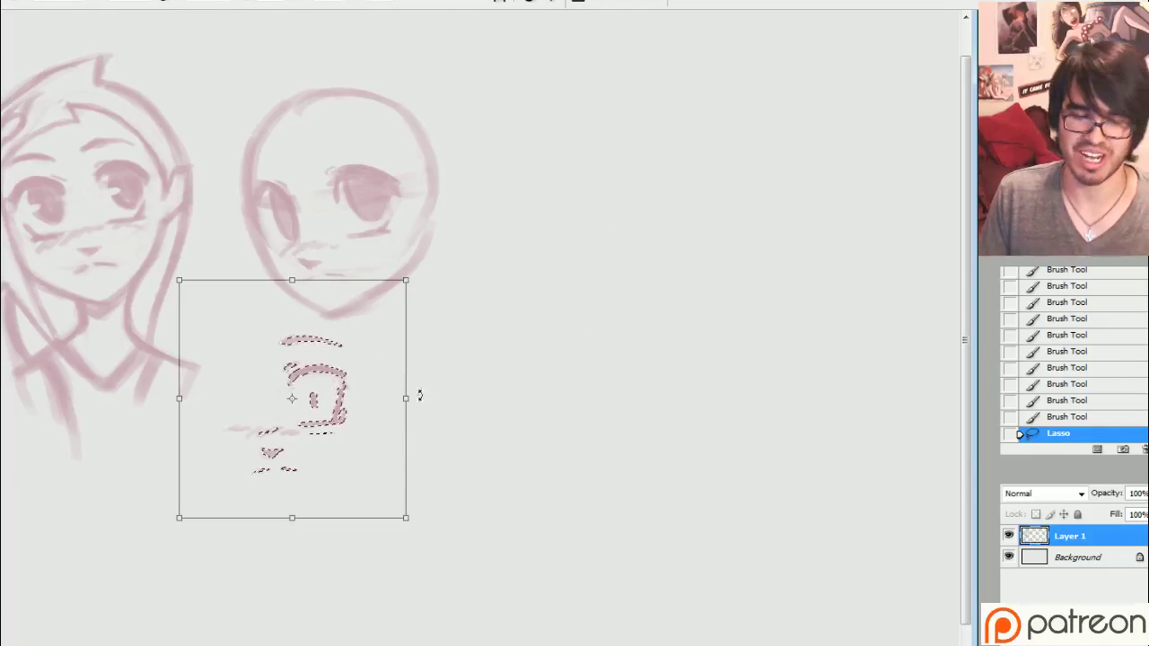
key(Return)
key(ctrl+d)
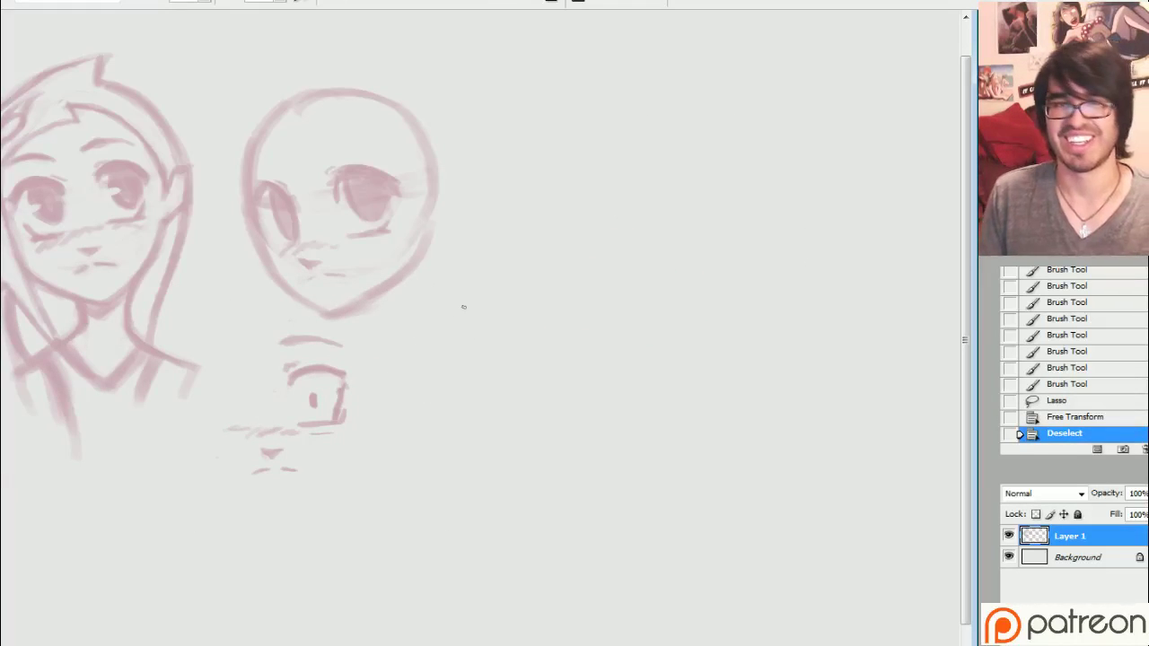
Step: Draw a large, tall anime eye in the empty area with a short lower lid, winged upper lid and narrow iris outline
mouse_move(730, 349)
mouse_down()
mouse_move(620, 201)
mouse_move(628, 213)
mouse_up()
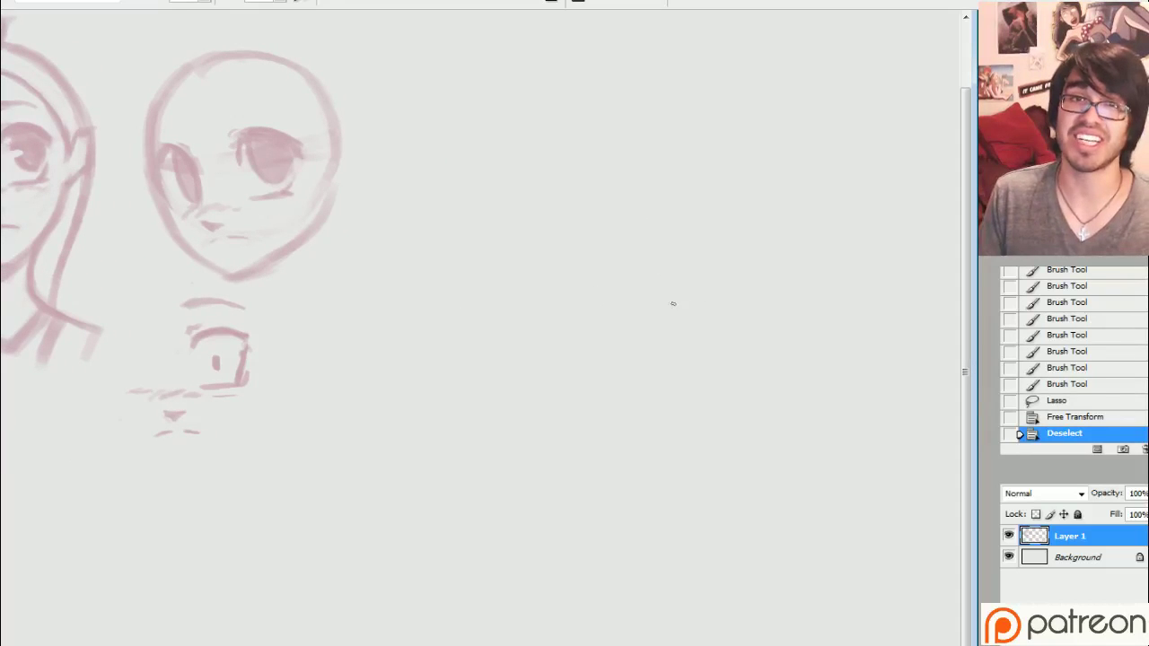
drag(647, 291, 702, 293)
drag(655, 294, 701, 293)
mouse_move(674, 294)
mouse_down()
mouse_move(706, 289)
mouse_move(669, 295)
mouse_up()
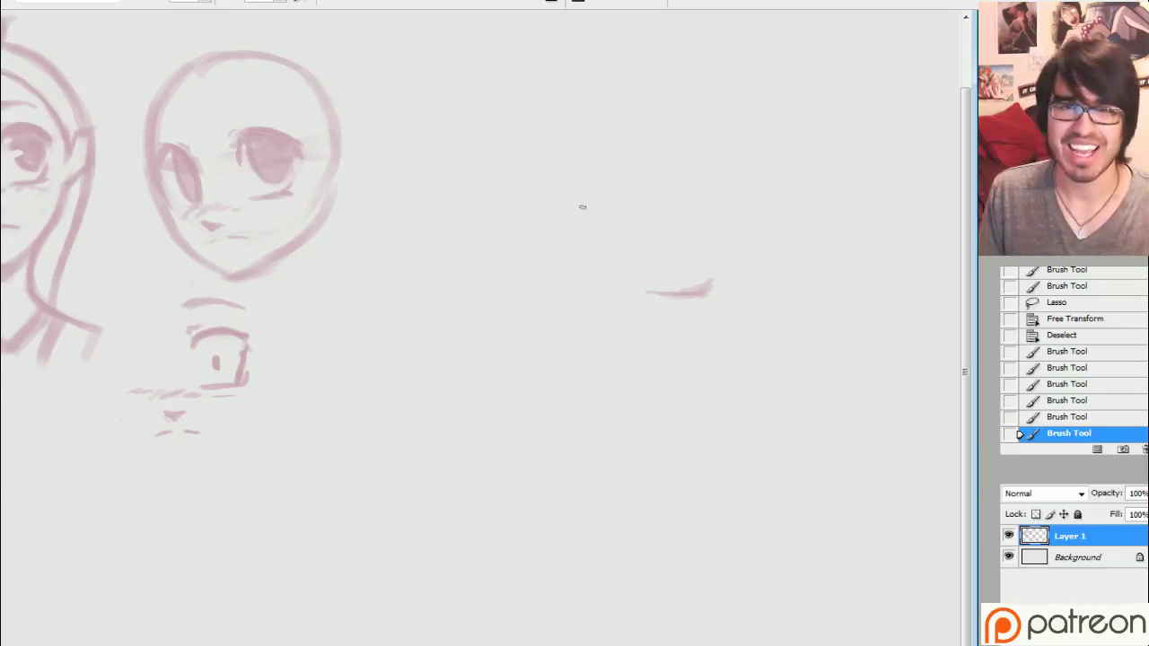
mouse_move(727, 215)
mouse_down()
mouse_move(715, 242)
mouse_move(728, 230)
mouse_move(701, 190)
mouse_move(740, 208)
mouse_up()
mouse_move(619, 188)
mouse_down()
mouse_move(723, 207)
mouse_move(656, 174)
mouse_move(618, 188)
mouse_up()
mouse_move(696, 286)
mouse_down()
mouse_move(652, 289)
mouse_move(651, 233)
mouse_up()
drag(661, 278, 643, 184)
mouse_move(711, 287)
mouse_down()
mouse_move(702, 198)
mouse_move(699, 279)
mouse_move(654, 182)
mouse_up()
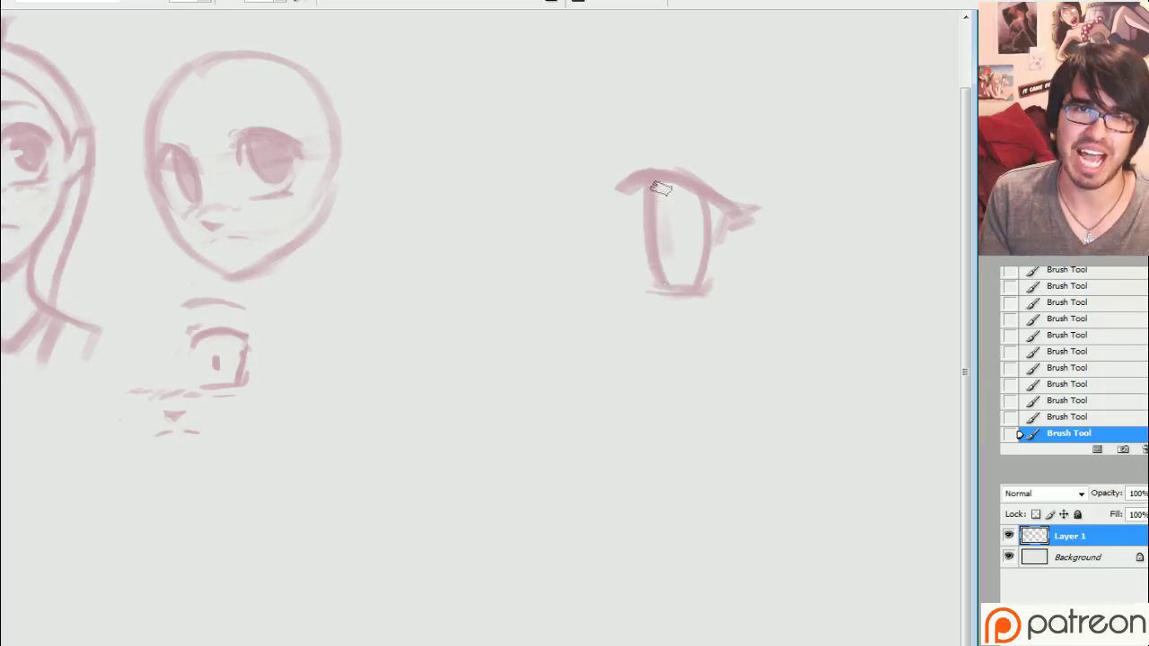
Step: Shade the tall eye's iris and pupil, and erase a large upper highlight with several small glints
mouse_move(669, 209)
mouse_down()
mouse_move(684, 282)
mouse_move(685, 241)
mouse_up()
mouse_move(673, 196)
mouse_down()
mouse_move(687, 213)
mouse_move(665, 190)
mouse_move(697, 215)
mouse_up()
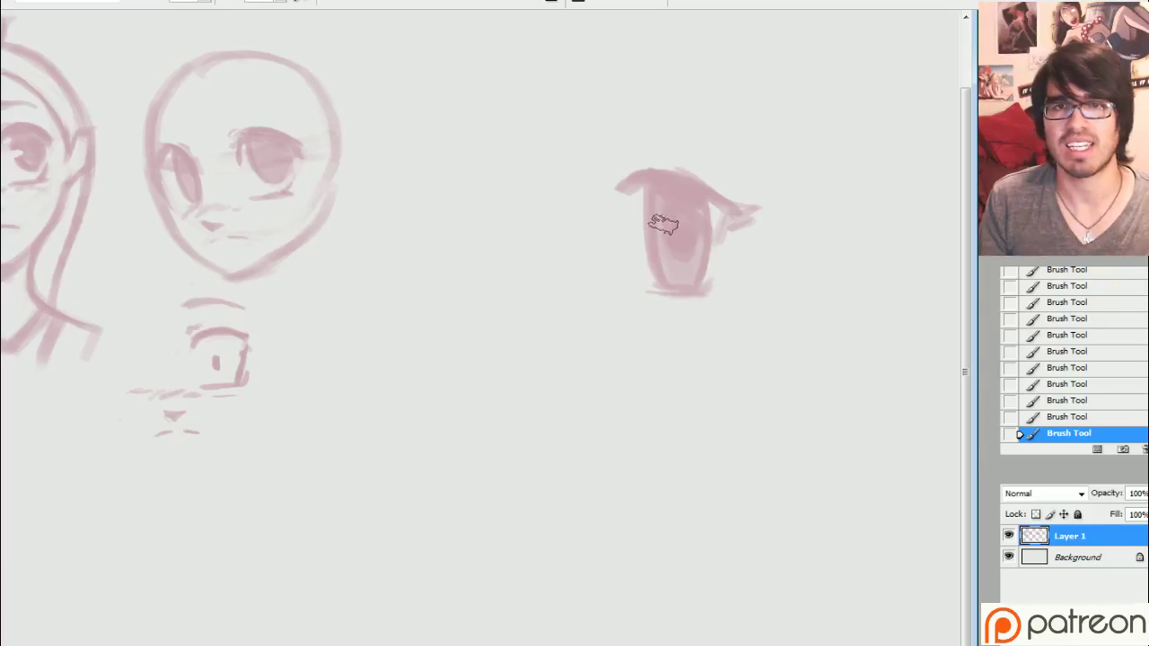
mouse_move(658, 195)
mouse_down()
mouse_move(652, 185)
mouse_move(647, 201)
mouse_move(644, 185)
mouse_up()
mouse_move(691, 270)
mouse_down()
mouse_move(703, 267)
mouse_move(703, 233)
mouse_up()
click(692, 198)
click(693, 201)
click(687, 230)
click(699, 238)
click(699, 246)
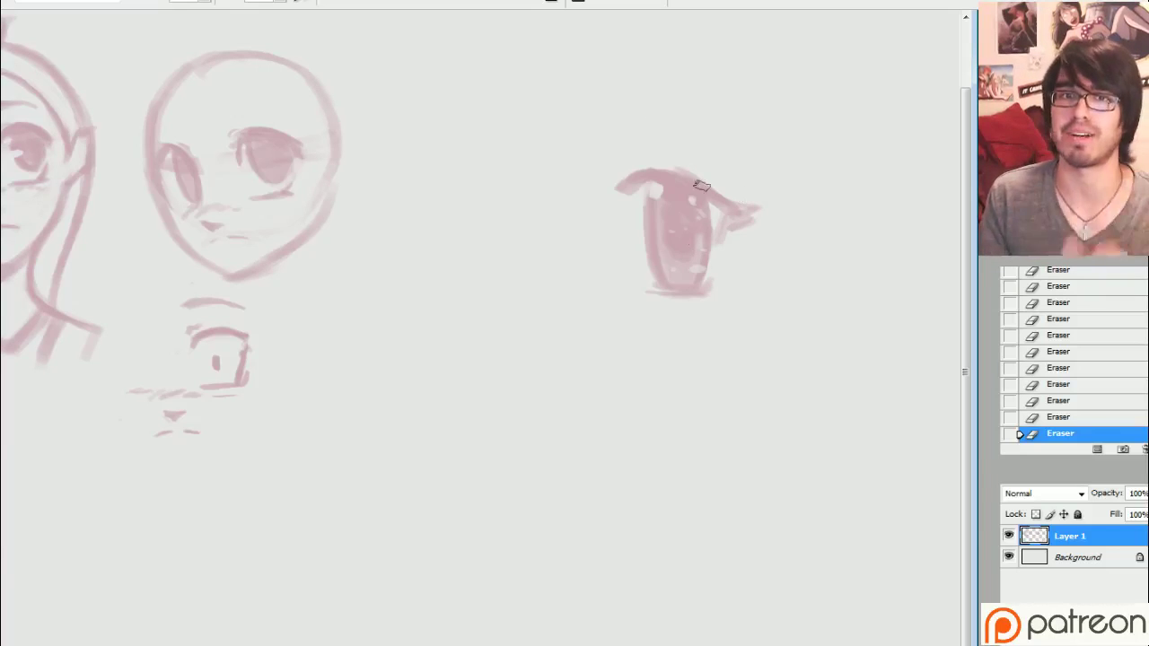
Step: Thicken the tall eye's lashes and lower lid, add a crease and arched eyebrow, and clean up the outer edge
mouse_move(671, 288)
mouse_down()
mouse_move(713, 298)
mouse_move(710, 253)
mouse_move(723, 212)
mouse_move(729, 223)
mouse_move(758, 208)
mouse_move(707, 190)
mouse_up()
mouse_move(705, 190)
mouse_down()
mouse_move(733, 199)
mouse_move(734, 180)
mouse_up()
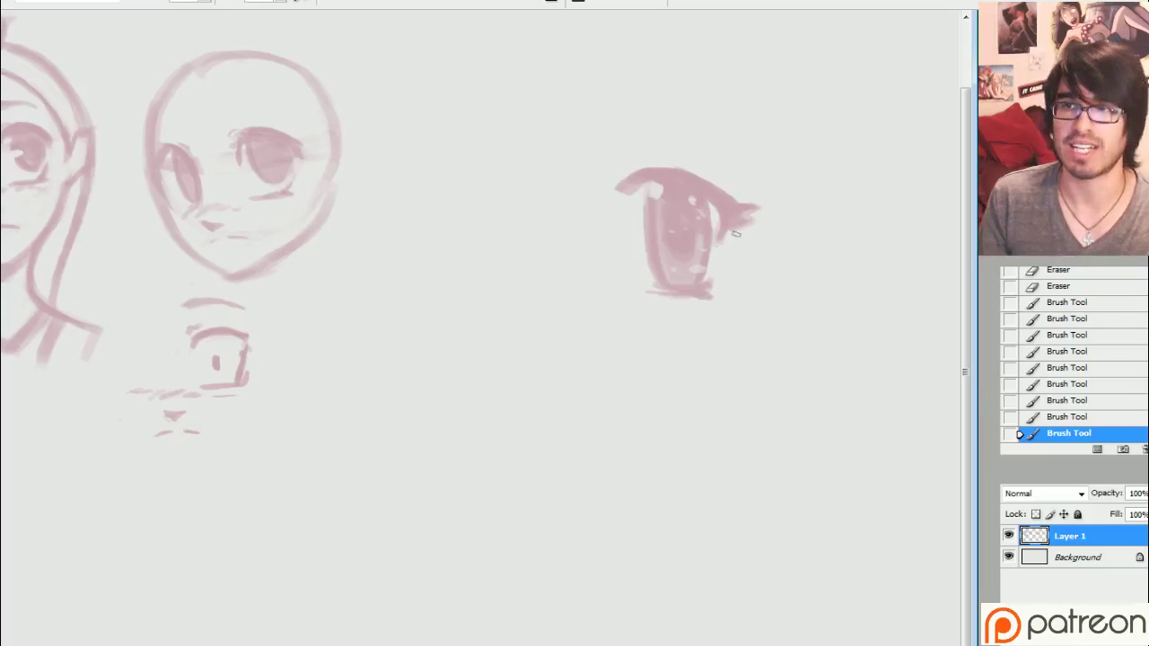
drag(626, 167, 718, 128)
mouse_move(612, 140)
mouse_down()
mouse_move(682, 124)
mouse_move(732, 135)
mouse_up()
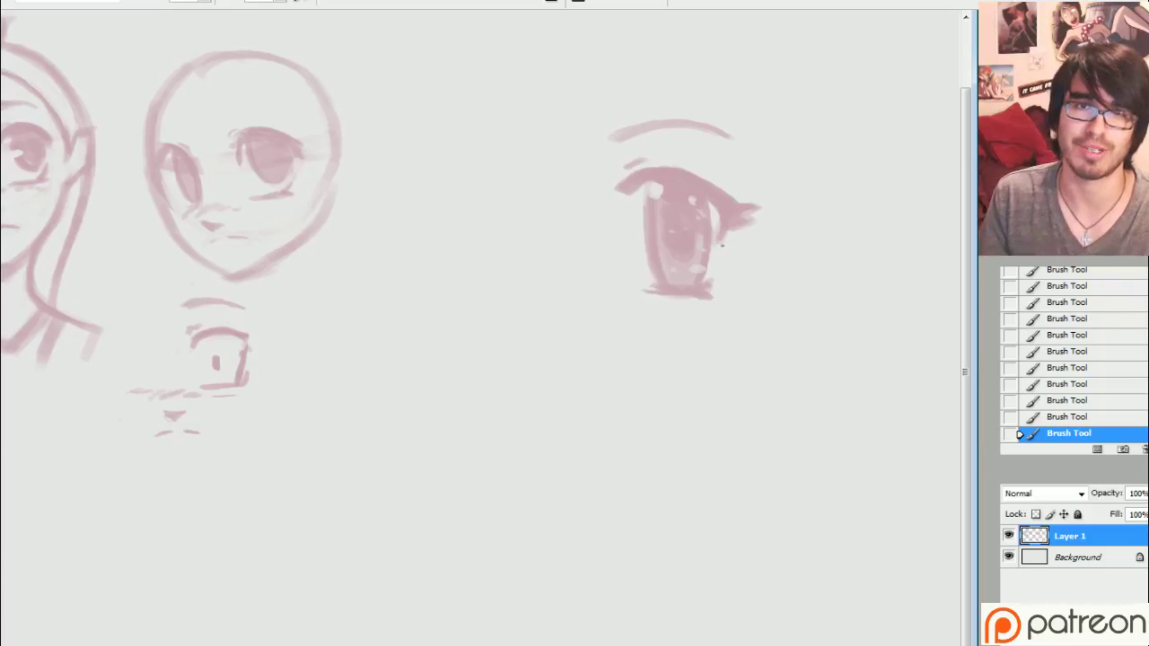
key(e)
drag(722, 244, 718, 235)
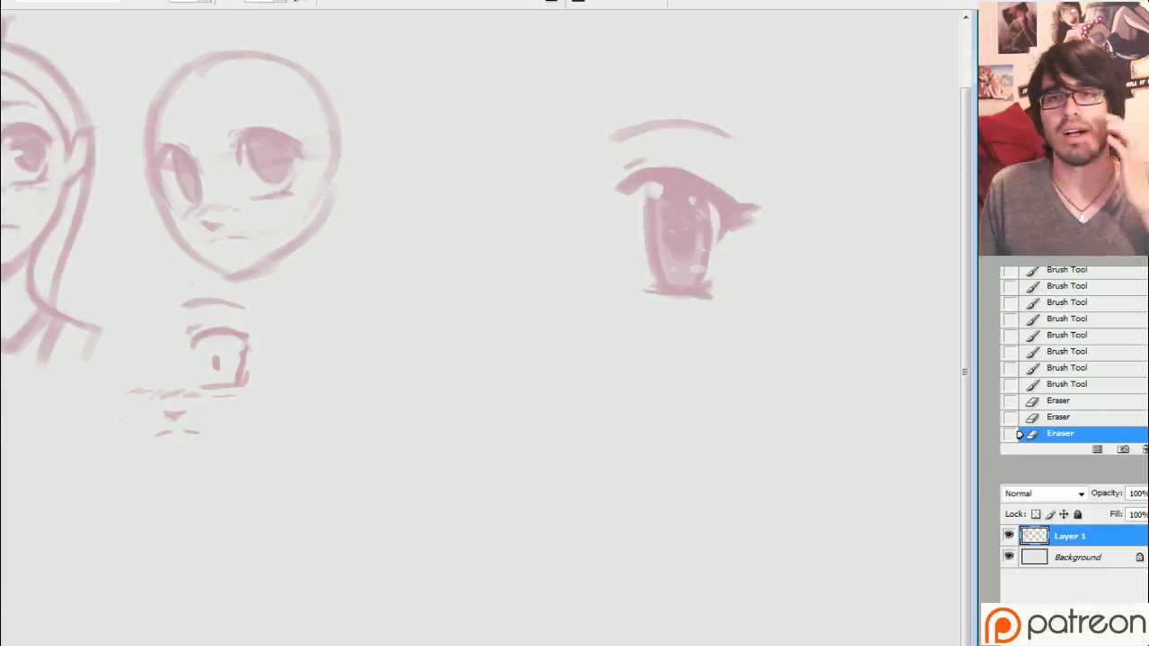
Step: Try a small nose shape below the inner side of the large eye, and erase it
drag(485, 323, 584, 323)
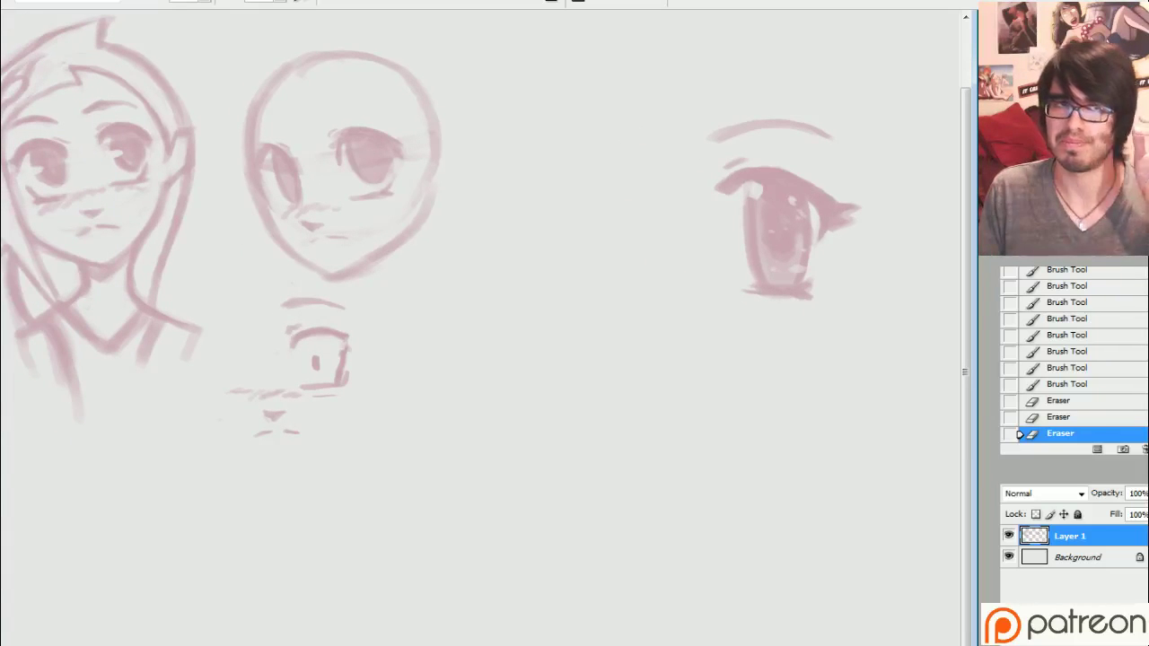
scroll(485, 269, right, 4)
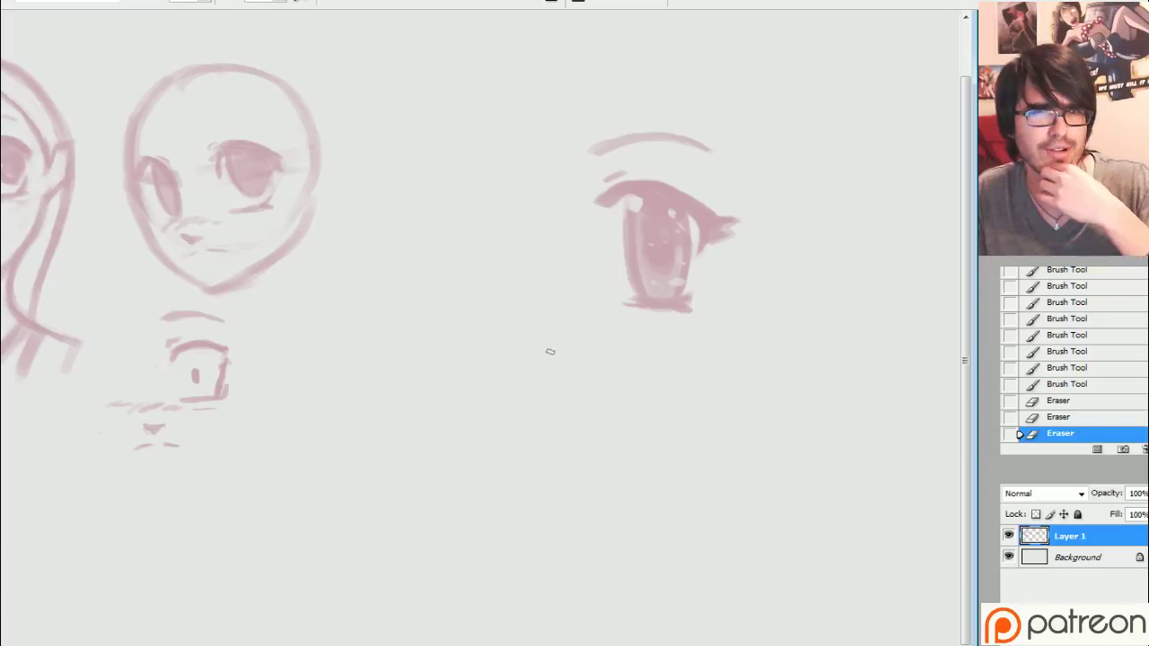
mouse_move(550, 352)
mouse_down()
mouse_move(537, 332)
mouse_move(561, 347)
mouse_up()
mouse_move(551, 351)
mouse_down()
mouse_move(541, 336)
mouse_move(553, 348)
mouse_up()
drag(543, 337, 560, 346)
drag(544, 342, 555, 350)
mouse_move(546, 340)
mouse_down()
mouse_move(562, 347)
mouse_move(521, 323)
mouse_up()
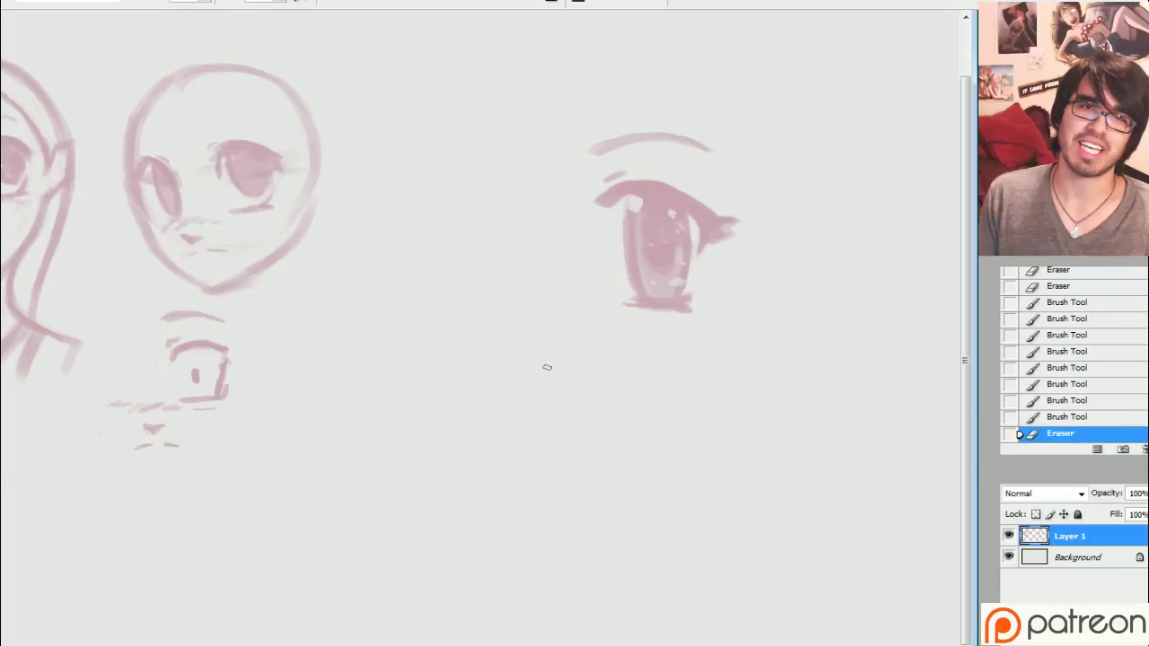
Step: Try an angular nose beside the large eye with an enlarged version of its shape, and erase both
mouse_move(544, 364)
mouse_down()
mouse_move(529, 316)
mouse_move(553, 304)
mouse_up()
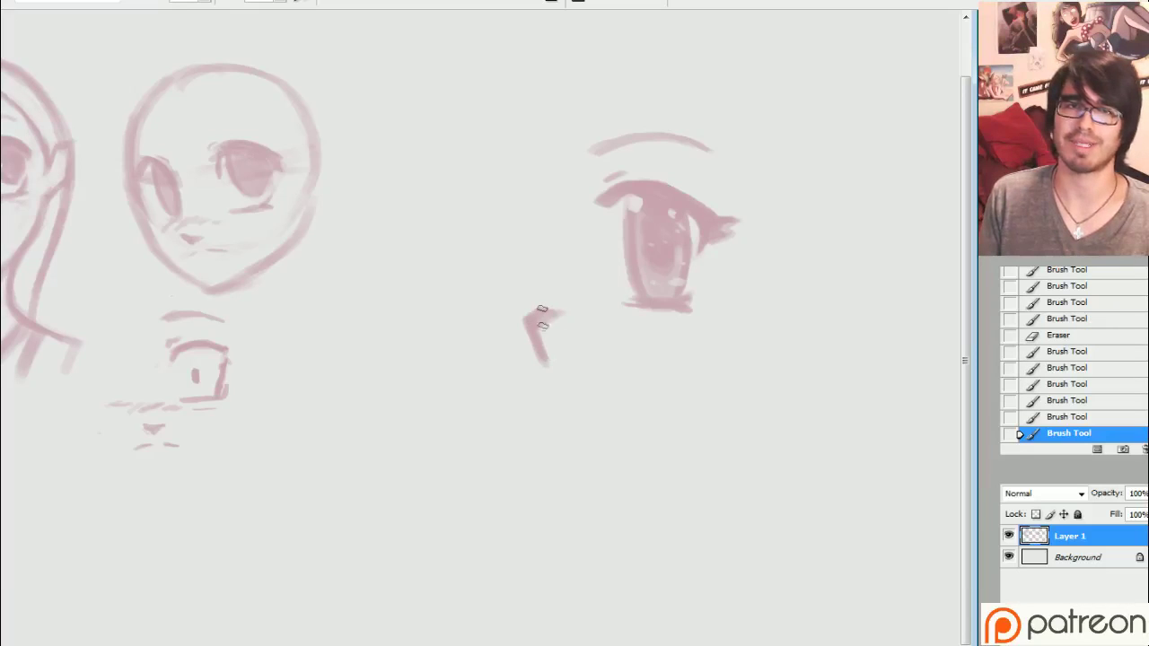
mouse_move(419, 243)
mouse_down()
mouse_move(461, 335)
mouse_move(456, 228)
mouse_up()
drag(462, 334, 453, 234)
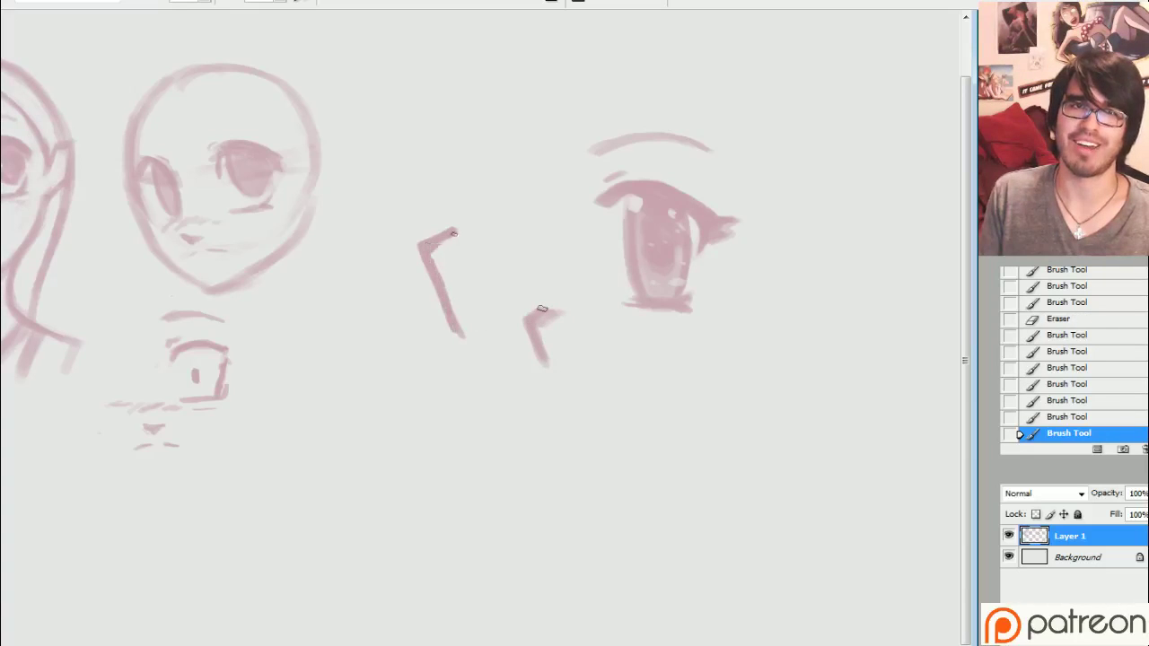
key(e)
mouse_move(432, 275)
mouse_down()
mouse_move(441, 232)
mouse_move(441, 252)
mouse_up()
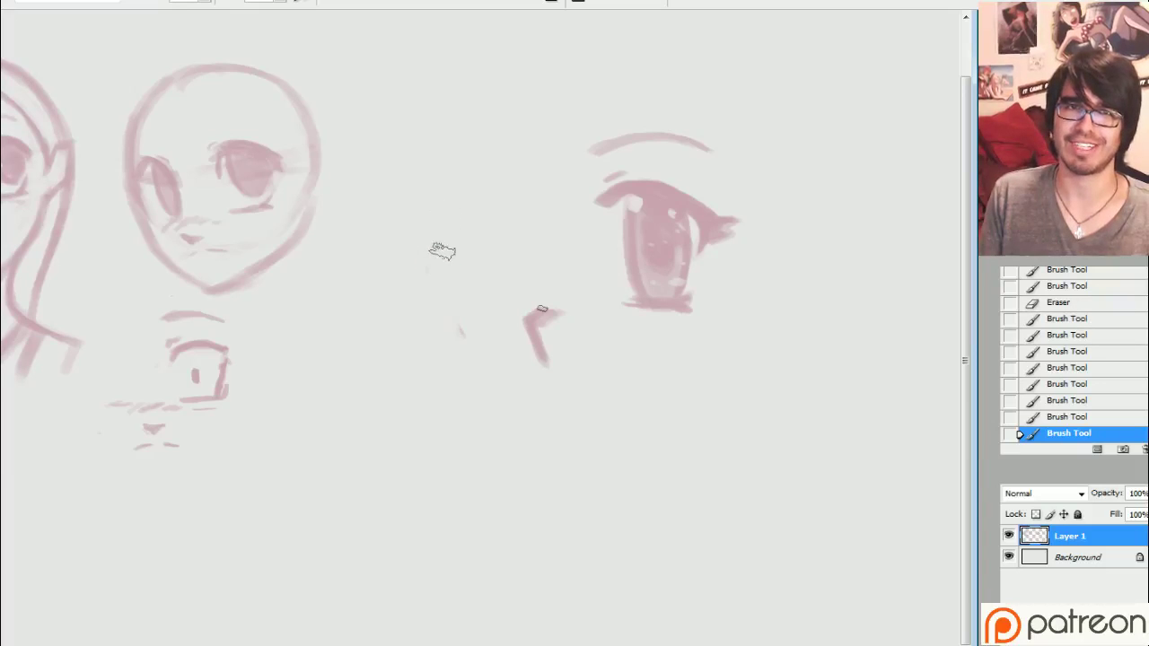
mouse_move(529, 314)
mouse_down()
mouse_move(542, 377)
mouse_move(562, 387)
mouse_move(526, 332)
mouse_move(555, 348)
mouse_move(544, 354)
mouse_move(532, 340)
mouse_up()
Step: Draw a small nose below the inner side of the large eye, with a slanted bridge and shaded pointed underside
key(b)
drag(527, 318, 534, 345)
drag(528, 336, 547, 352)
mouse_move(541, 352)
mouse_down()
mouse_move(553, 347)
mouse_move(527, 324)
mouse_move(536, 353)
mouse_up()
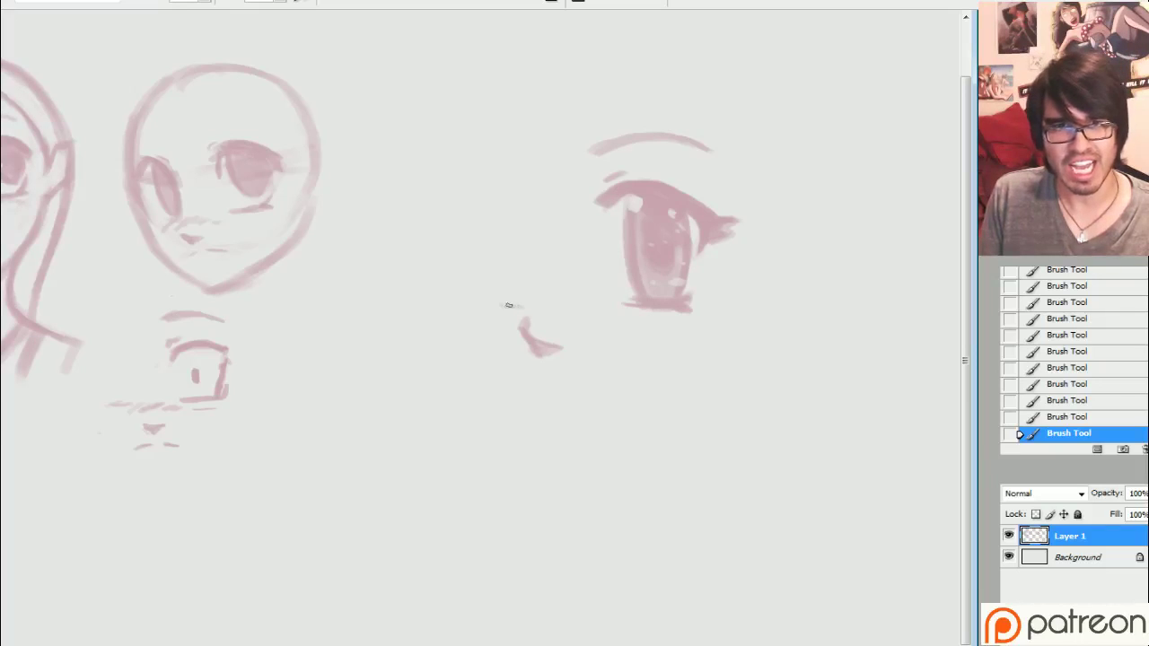
Step: Draw a narrow, filled far eye with outer lashes above the nose, and add blush strokes across the nose and cheek
mouse_move(515, 303)
mouse_down()
mouse_move(527, 230)
mouse_move(509, 172)
mouse_move(525, 224)
mouse_move(504, 177)
mouse_move(490, 205)
mouse_move(516, 189)
mouse_up()
drag(523, 299, 510, 192)
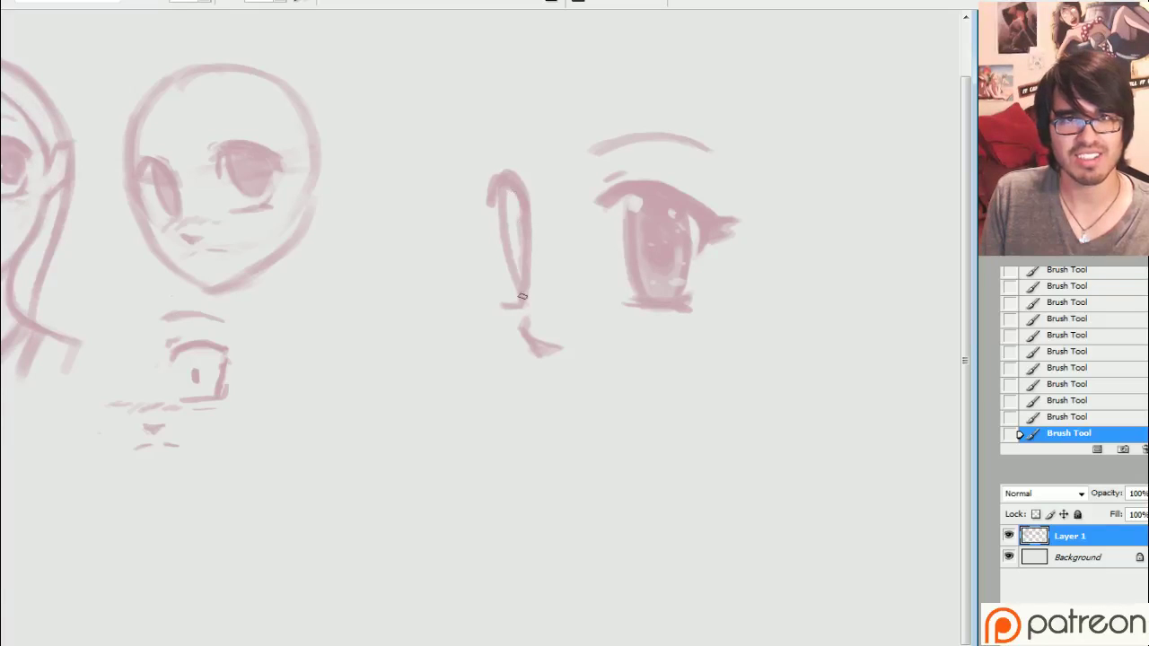
mouse_move(523, 297)
mouse_down()
mouse_move(512, 188)
mouse_move(497, 180)
mouse_move(490, 206)
mouse_move(476, 196)
mouse_move(521, 192)
mouse_up()
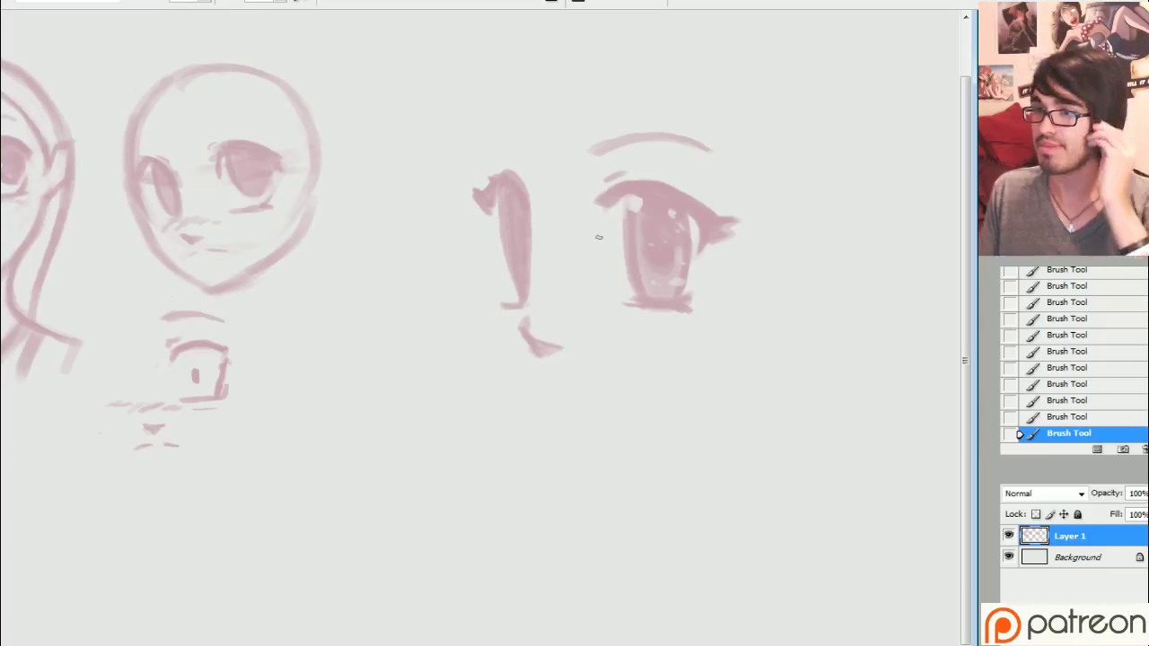
mouse_move(525, 312)
mouse_down()
mouse_move(566, 292)
mouse_move(634, 316)
mouse_up()
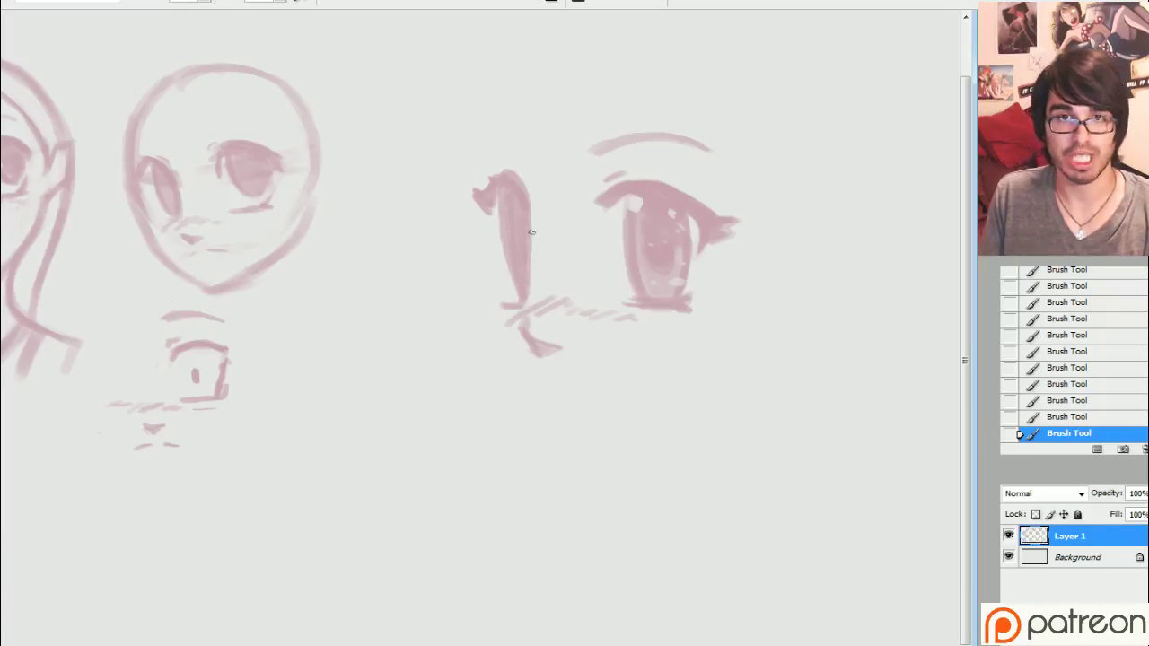
Step: Erase a round highlight and a lighter lower area in the far eye's iris, and reinforce its inner edge
key(e)
drag(508, 200, 508, 196)
drag(513, 269, 524, 229)
key(b)
drag(524, 230, 529, 266)
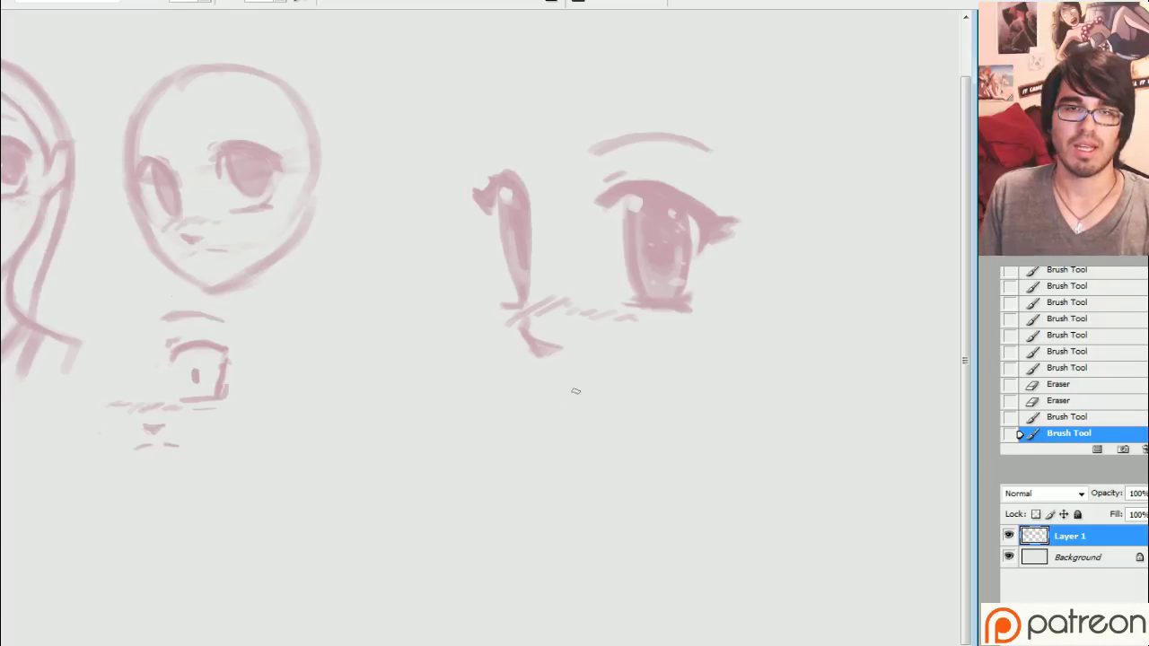
Step: Add a short mouth line below the nose, erase the stray mark beside it, and draw lower lashes on the far eye
drag(527, 374, 536, 377)
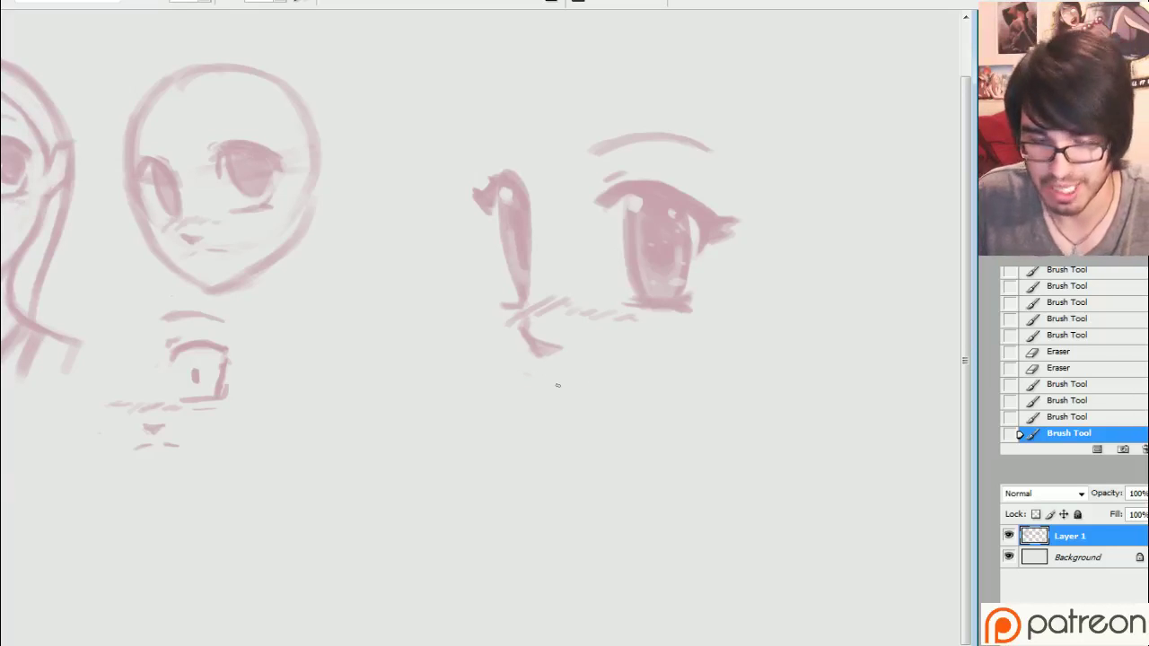
drag(539, 379, 562, 382)
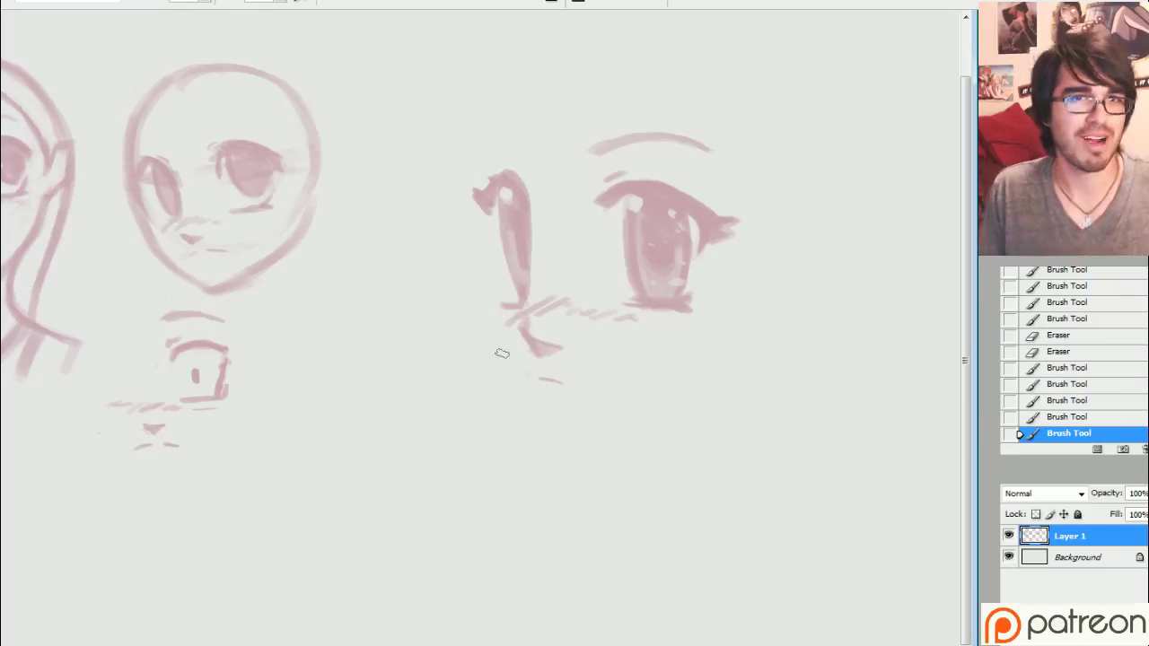
drag(502, 354, 531, 404)
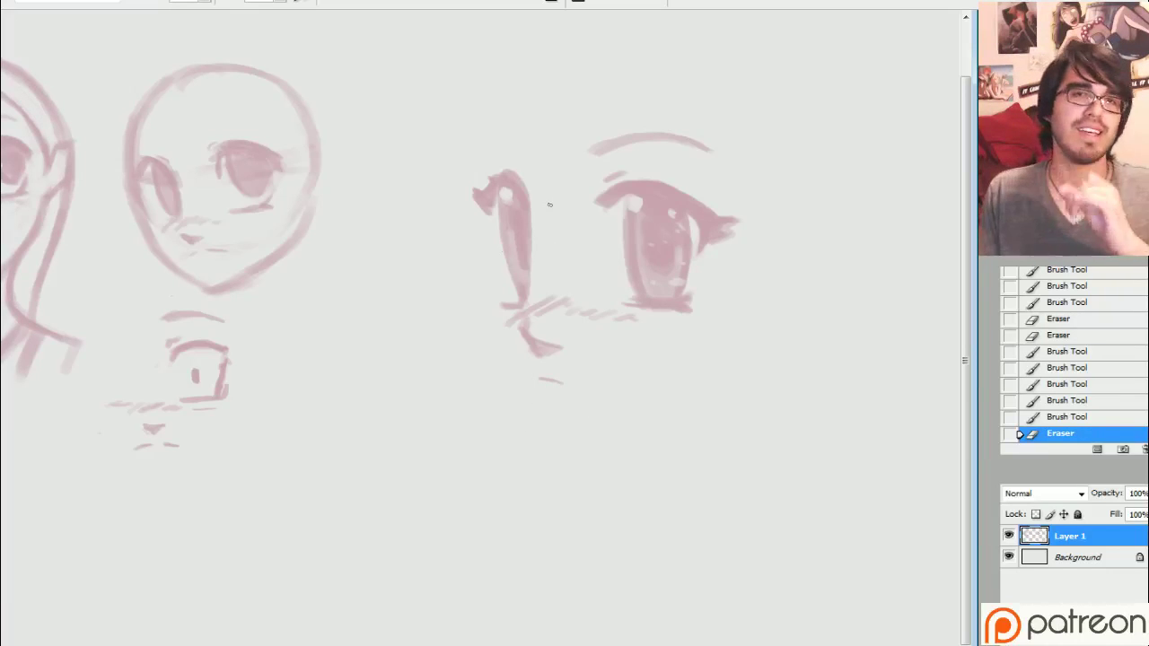
drag(514, 302, 499, 290)
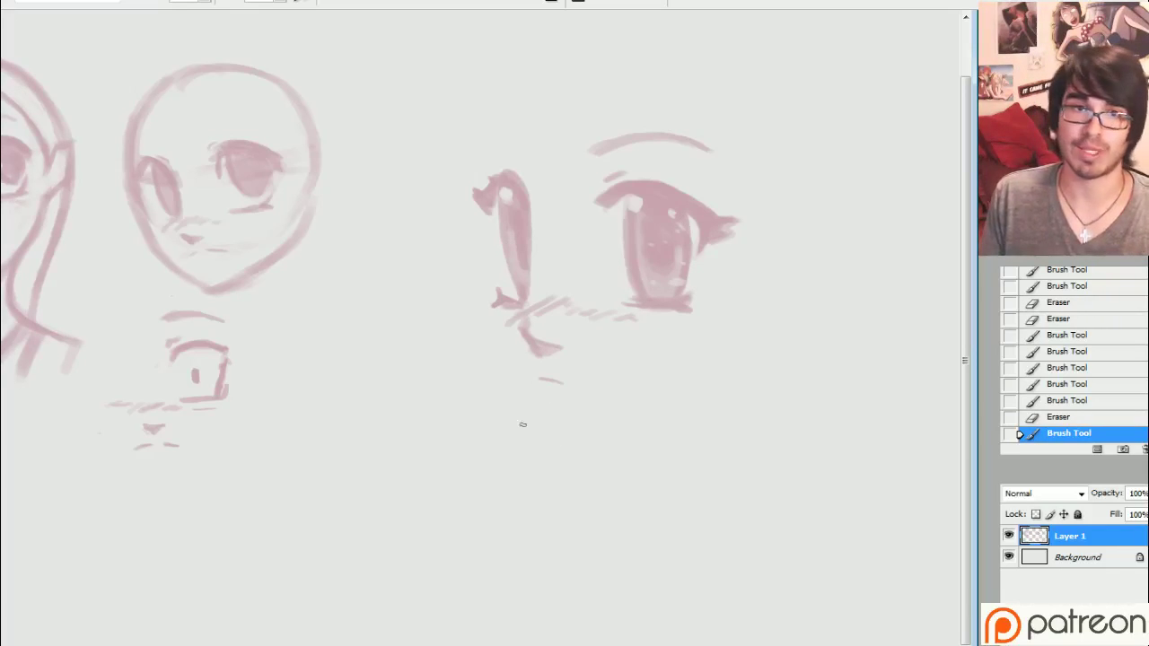
Step: Draw the face contour around the features, from the far temple down the cheek to a pointed chin and near jawline
drag(556, 433, 503, 376)
mouse_move(567, 445)
mouse_down()
mouse_move(475, 330)
mouse_move(466, 303)
mouse_up()
drag(536, 425, 478, 337)
drag(482, 348, 466, 298)
mouse_move(503, 384)
mouse_down()
mouse_move(471, 312)
mouse_move(474, 280)
mouse_move(489, 358)
mouse_move(514, 398)
mouse_move(478, 292)
mouse_move(498, 366)
mouse_up()
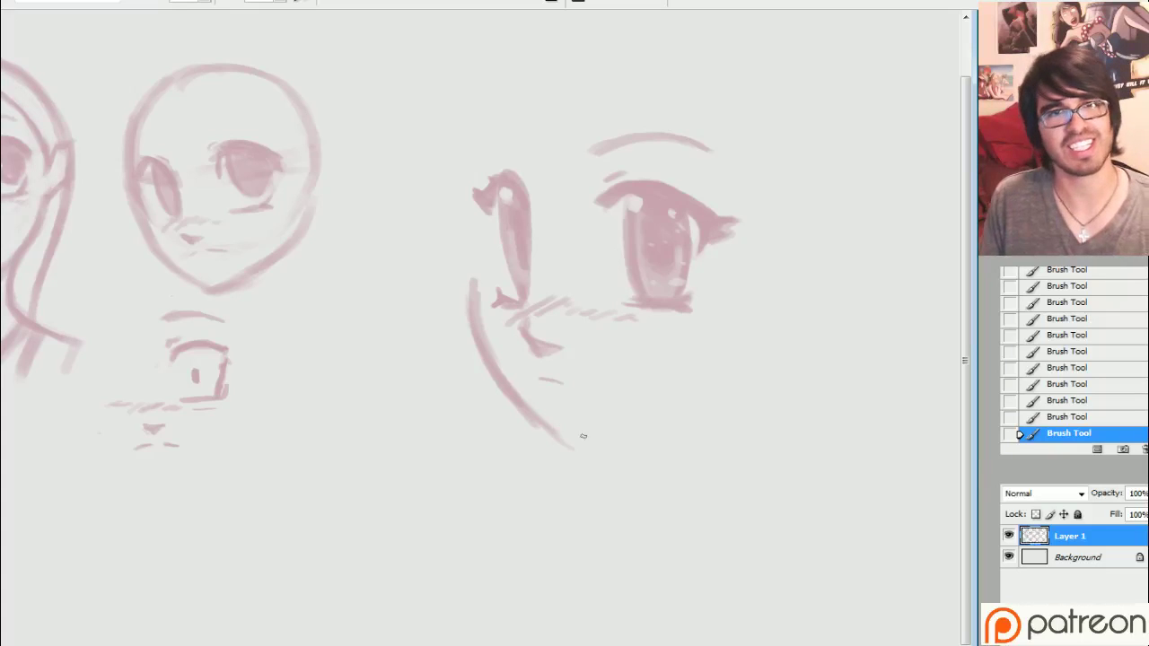
mouse_move(562, 441)
mouse_down()
mouse_move(637, 426)
mouse_move(569, 441)
mouse_move(722, 384)
mouse_up()
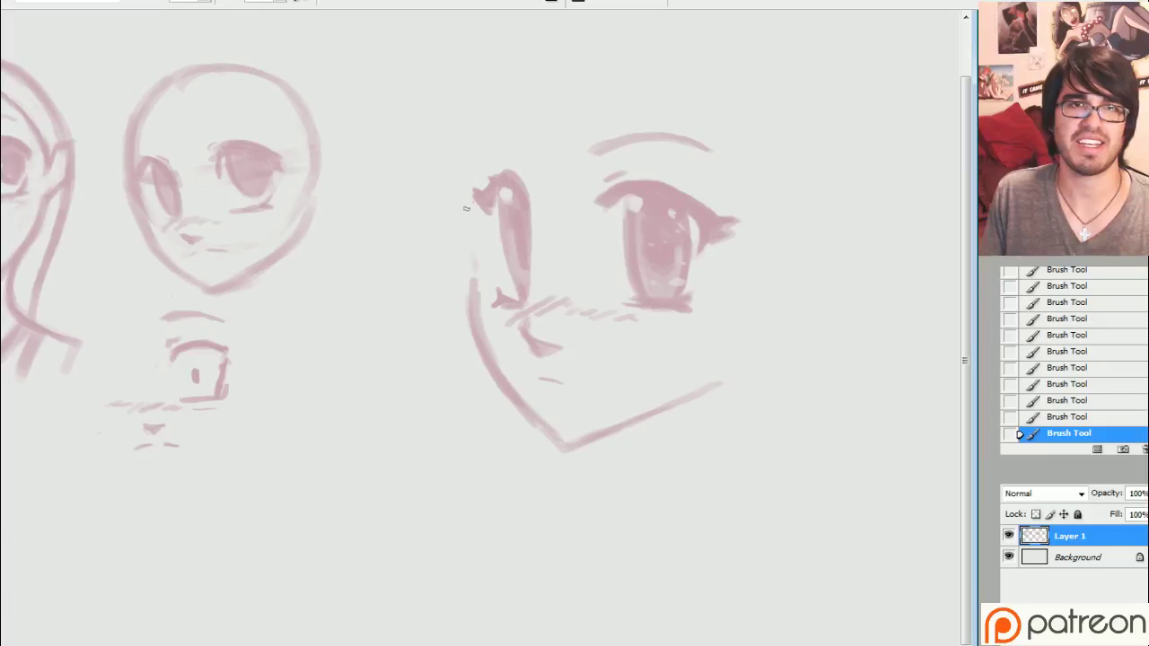
drag(463, 171, 474, 258)
drag(458, 172, 476, 289)
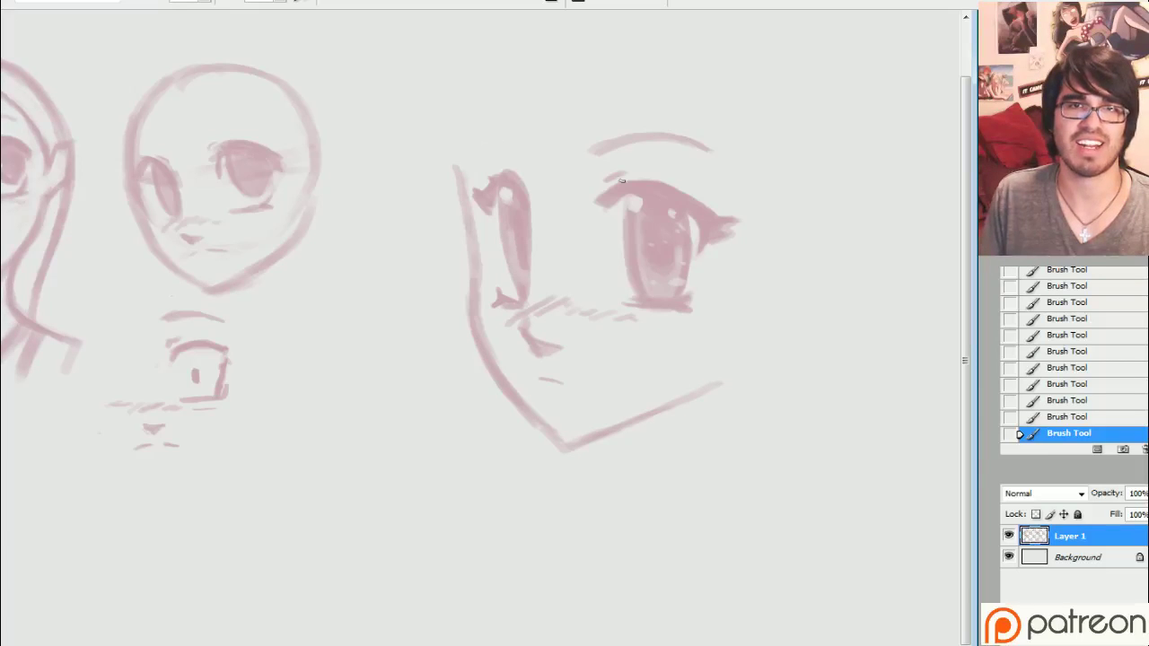
Step: Sketch pointed bangs, jagged side locks and the near ear around the large face
drag(619, 260, 493, 307)
mouse_move(662, 374)
mouse_down()
mouse_move(709, 361)
mouse_move(732, 315)
mouse_move(698, 293)
mouse_move(647, 339)
mouse_move(652, 307)
mouse_move(625, 331)
mouse_move(627, 278)
mouse_up()
mouse_move(344, 307)
mouse_down()
mouse_move(326, 278)
mouse_move(334, 287)
mouse_move(301, 312)
mouse_move(327, 230)
mouse_move(337, 285)
mouse_up()
mouse_move(359, 186)
mouse_down()
mouse_move(344, 235)
mouse_move(429, 141)
mouse_move(463, 280)
mouse_move(465, 151)
mouse_move(446, 155)
mouse_up()
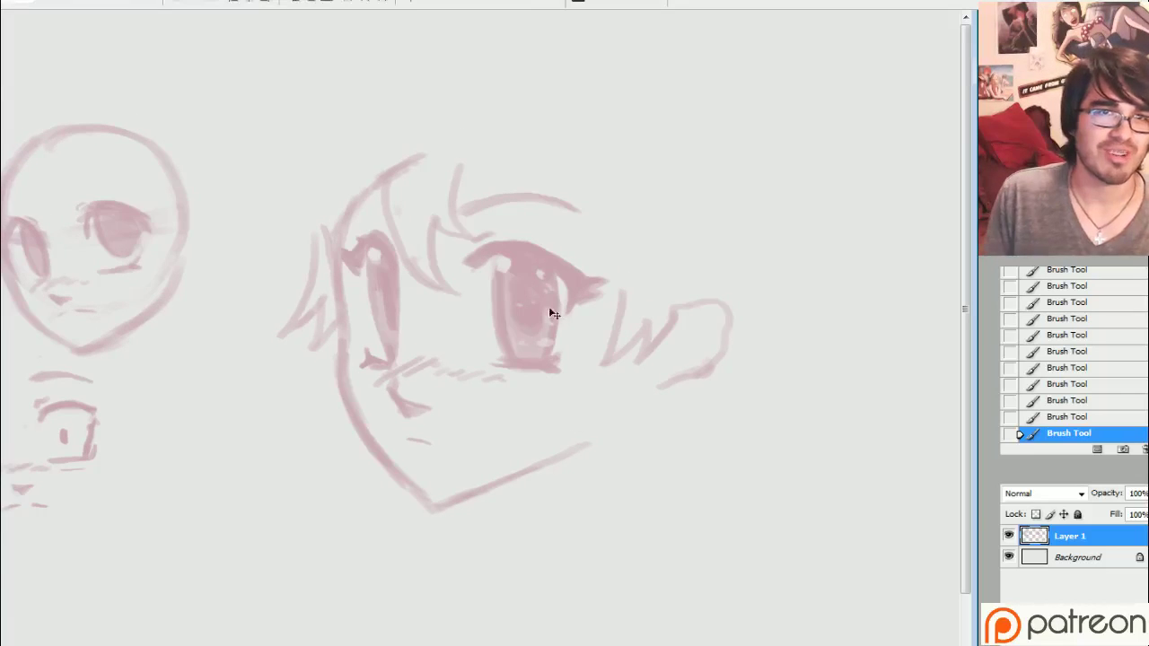
Step: Shift the sketch layer slightly down, select the large face, move it lower on the canvas and clear the selection
mouse_move(549, 311)
mouse_down()
mouse_move(544, 416)
mouse_move(550, 335)
mouse_up()
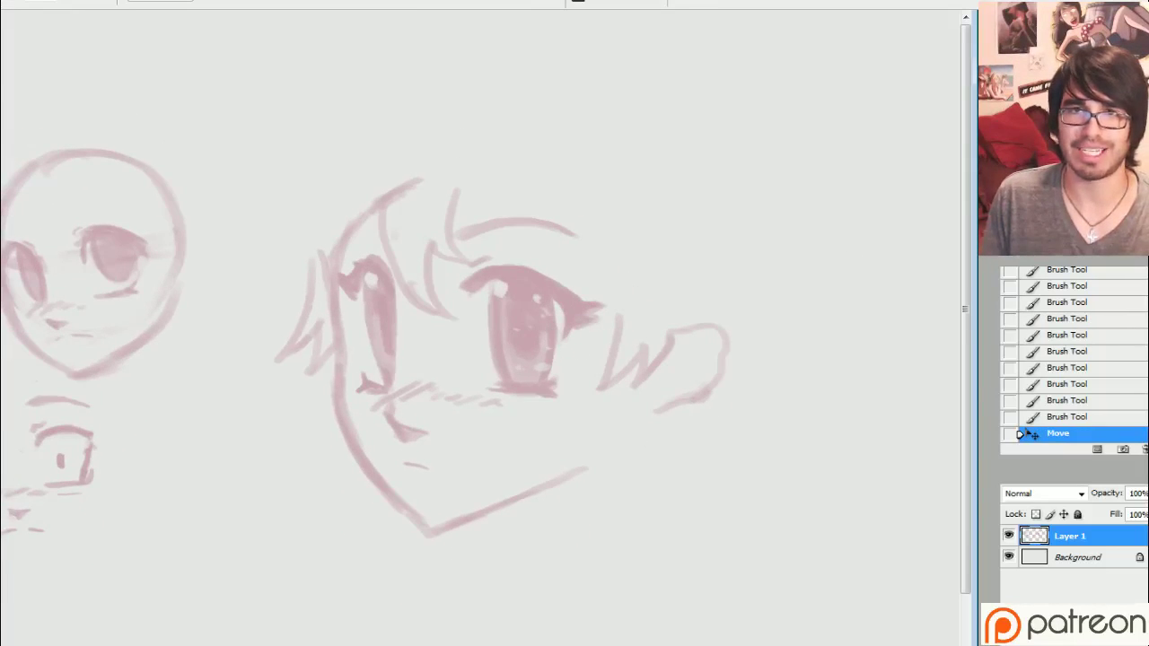
key(l)
mouse_move(359, 173)
mouse_down()
mouse_move(449, 585)
mouse_move(351, 189)
mouse_up()
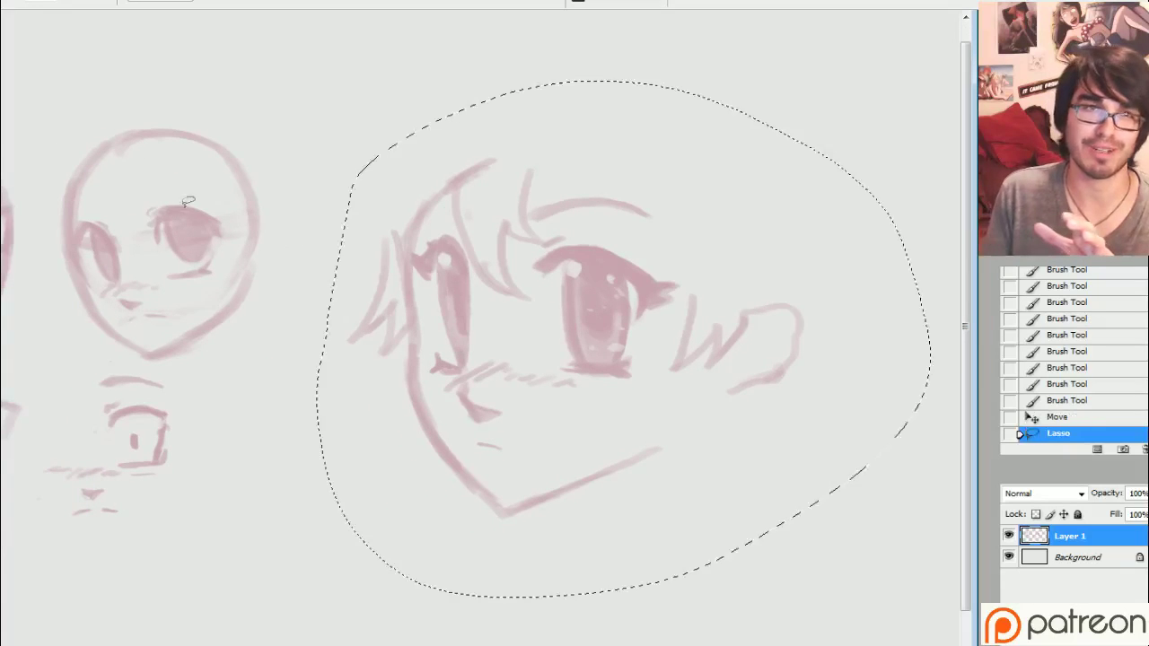
mouse_move(608, 368)
mouse_down()
mouse_move(559, 315)
mouse_move(568, 500)
mouse_up()
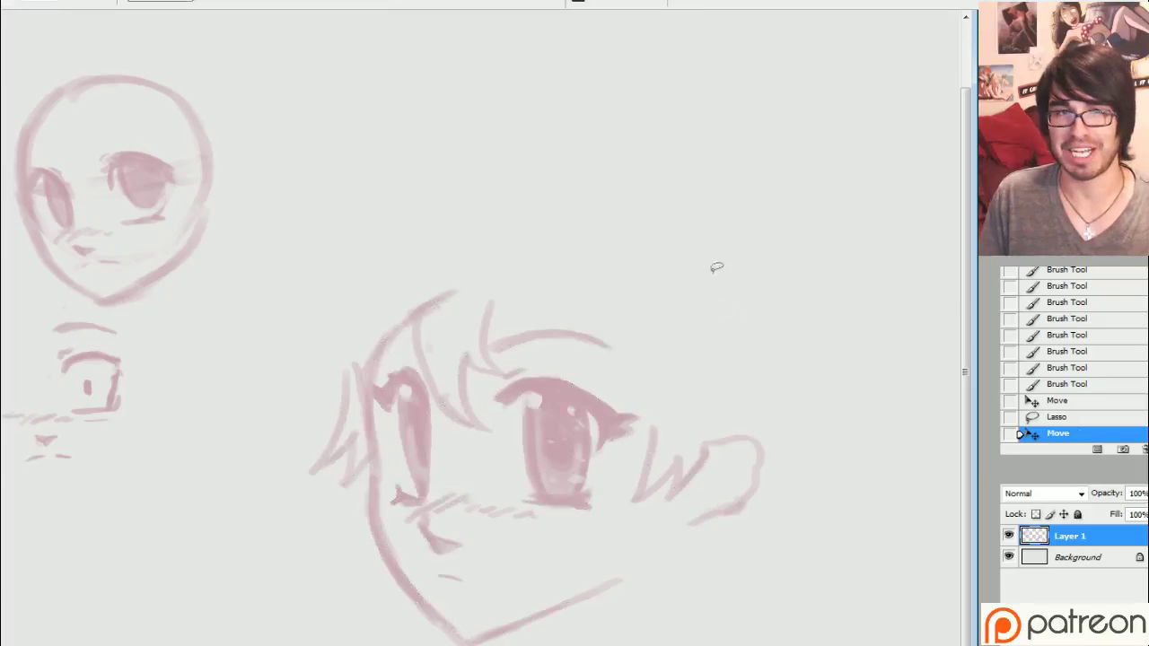
key(ctrl+d)
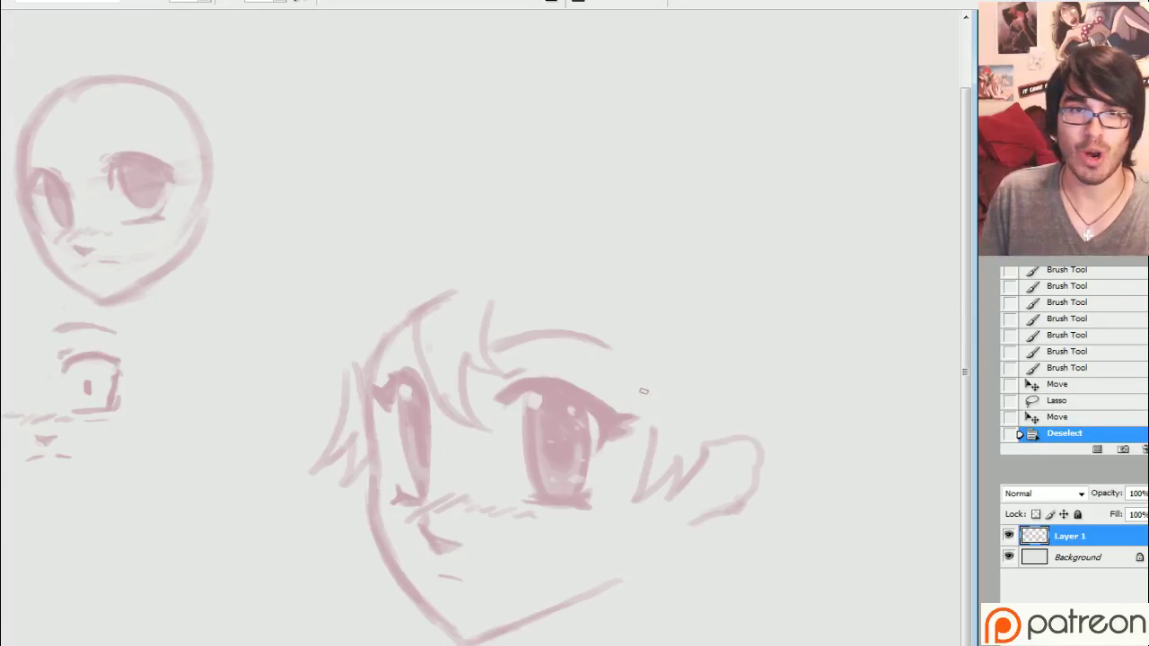
Step: Draw the side lock, the forehead hairline and the outer hair contour around the large head, rising to a tall crown spike
drag(624, 360, 655, 428)
drag(589, 286, 656, 411)
mouse_move(539, 277)
mouse_down()
mouse_move(620, 307)
mouse_move(493, 290)
mouse_up()
drag(492, 290, 487, 332)
mouse_move(338, 336)
mouse_down()
mouse_move(345, 372)
mouse_move(364, 273)
mouse_up()
drag(359, 287, 477, 198)
mouse_move(754, 465)
mouse_down()
mouse_move(811, 353)
mouse_move(736, 318)
mouse_move(659, 153)
mouse_move(589, 70)
mouse_move(555, 187)
mouse_up()
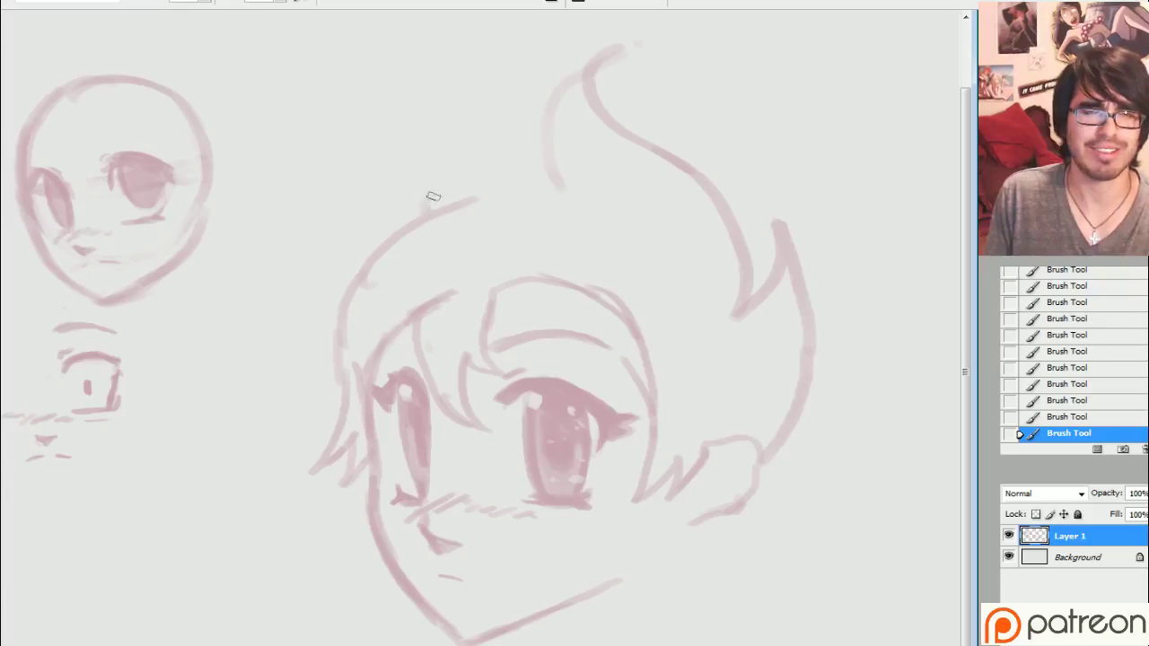
Step: Add a smaller hair spike in front of the tall one and draw the crown contour curving back toward the ear
mouse_move(507, 83)
mouse_down()
mouse_move(426, 191)
mouse_move(549, 189)
mouse_up()
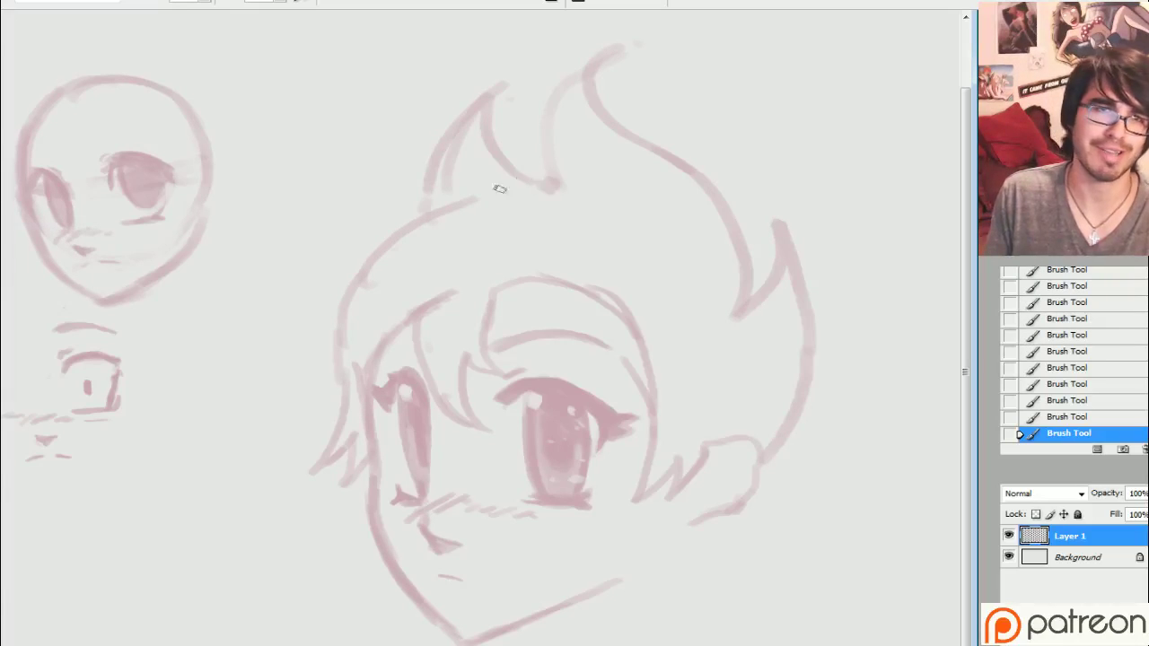
drag(423, 212, 531, 195)
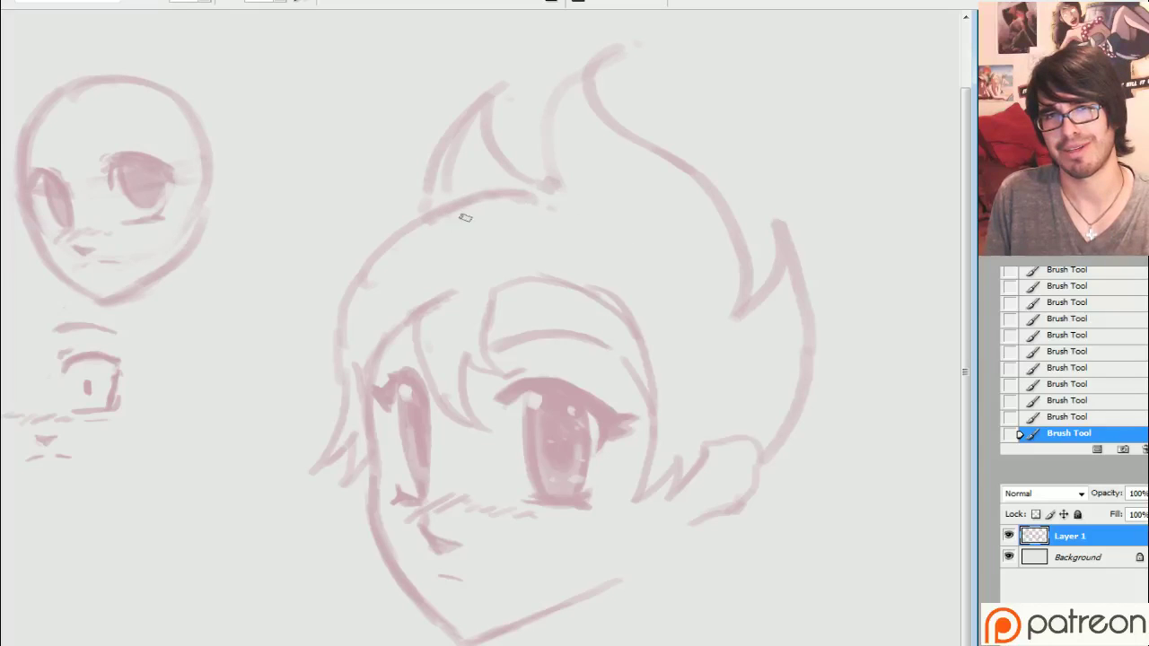
drag(458, 218, 539, 201)
mouse_move(551, 206)
mouse_down()
mouse_move(689, 282)
mouse_move(728, 382)
mouse_up()
drag(627, 303, 725, 381)
mouse_move(695, 264)
mouse_down()
mouse_move(750, 407)
mouse_move(735, 365)
mouse_up()
Step: Add a short third spike at the front of the crown and reinforce and lengthen the existing spikes
drag(435, 199, 393, 240)
mouse_move(400, 219)
mouse_down()
mouse_move(429, 151)
mouse_move(501, 88)
mouse_up()
mouse_move(483, 120)
mouse_down()
mouse_move(543, 194)
mouse_move(612, 59)
mouse_up()
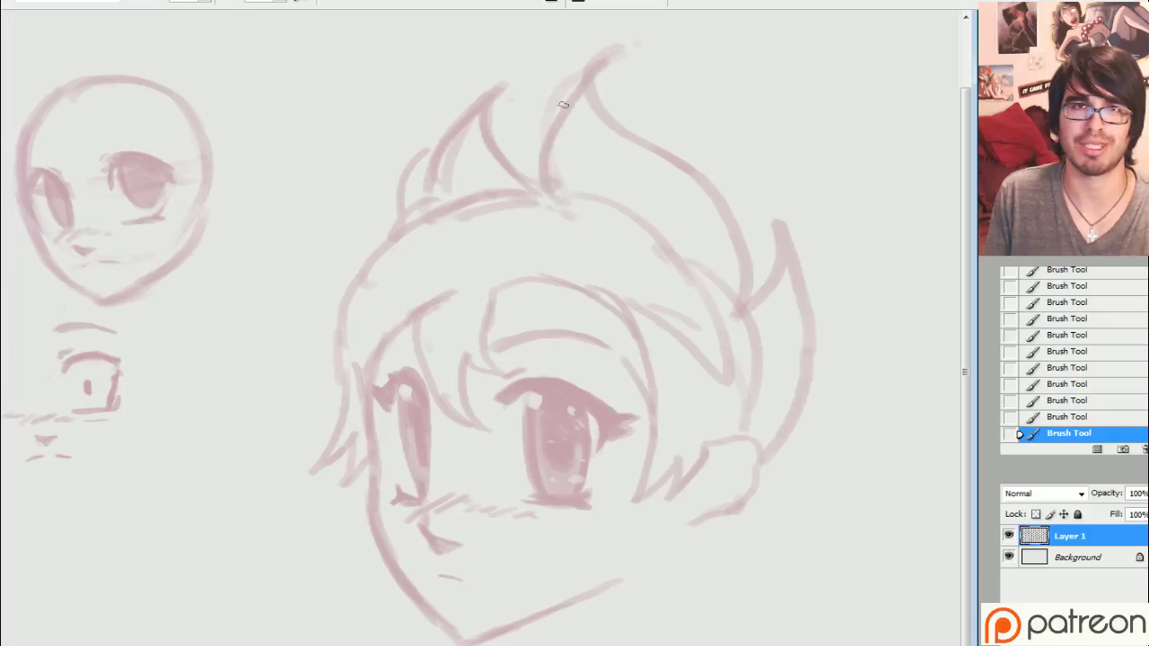
drag(561, 100, 667, 25)
mouse_move(623, 49)
mouse_down()
mouse_move(654, 164)
mouse_move(752, 292)
mouse_up()
drag(764, 467, 781, 481)
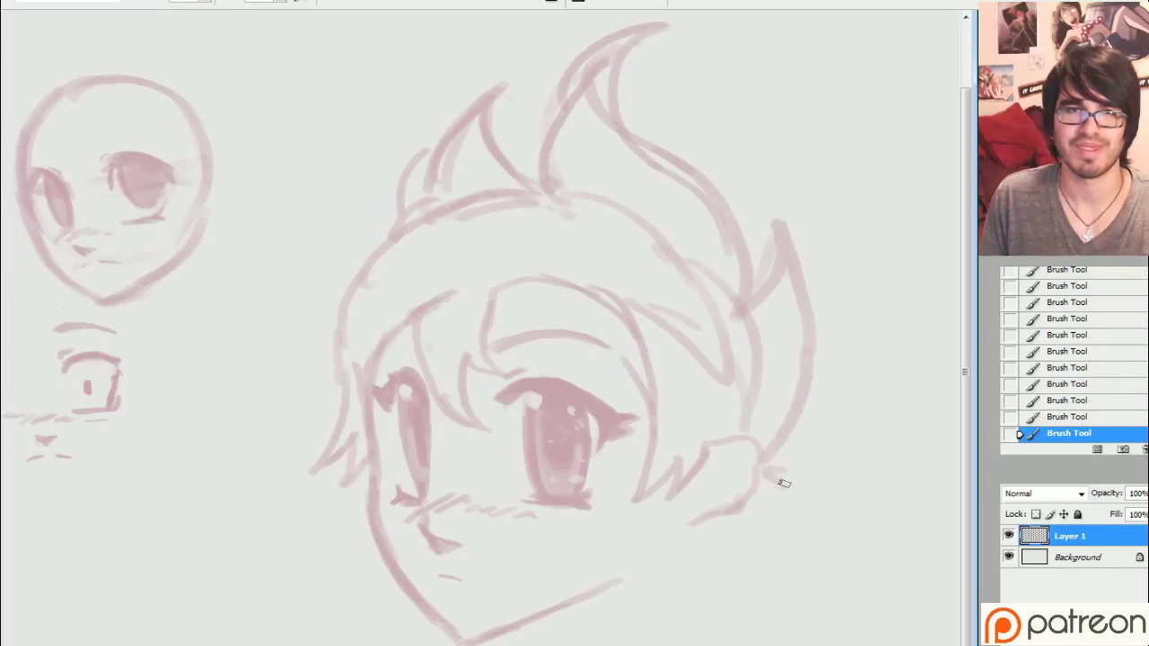
Step: Select the large head, cut and paste it onto a new layer, then scale it down and reposition it
scroll(480, 332, right, 1)
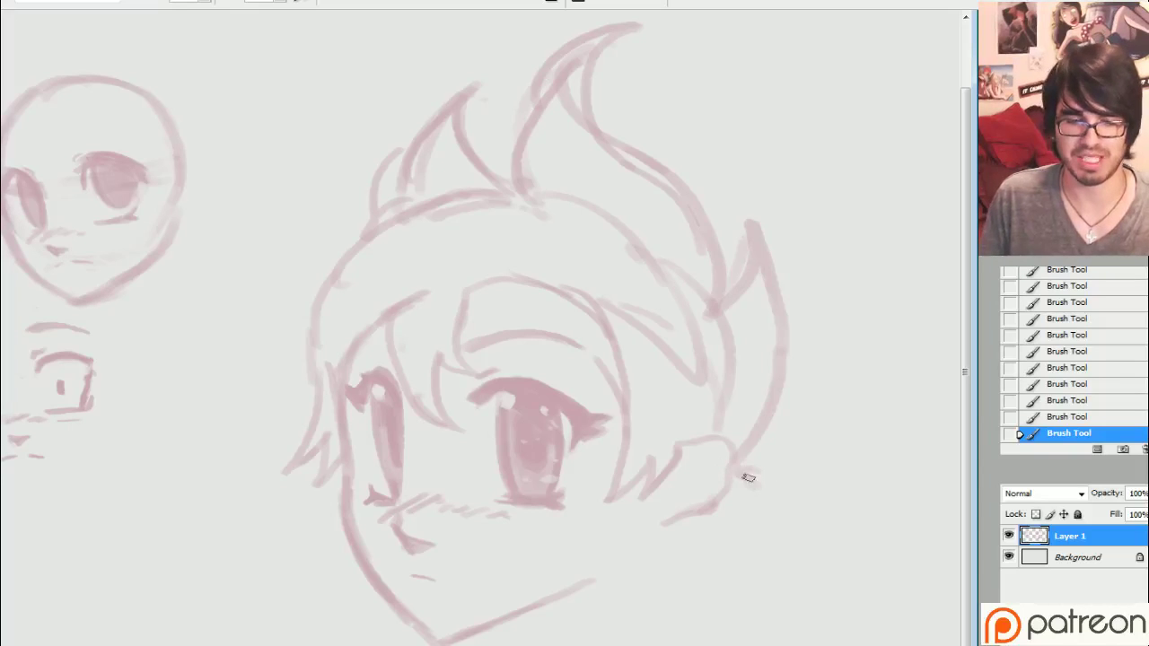
key(l)
mouse_move(824, 235)
mouse_down()
mouse_move(677, 7)
mouse_move(295, 462)
mouse_move(303, 642)
mouse_up()
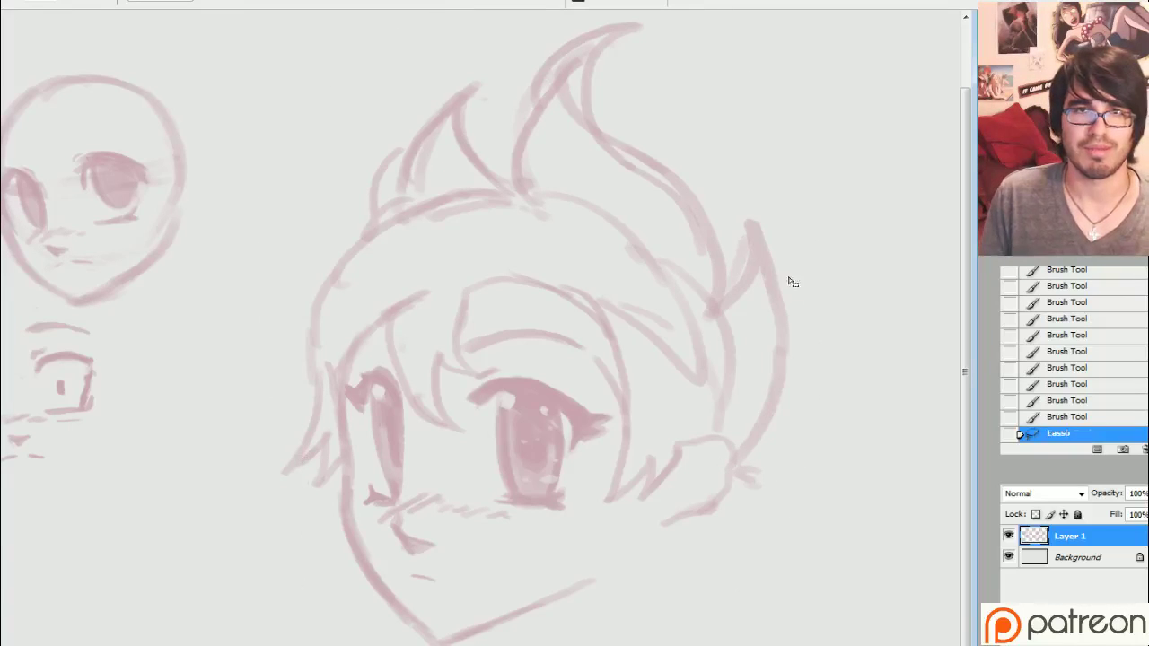
key(ctrl+x)
key(ctrl+v)
key(v)
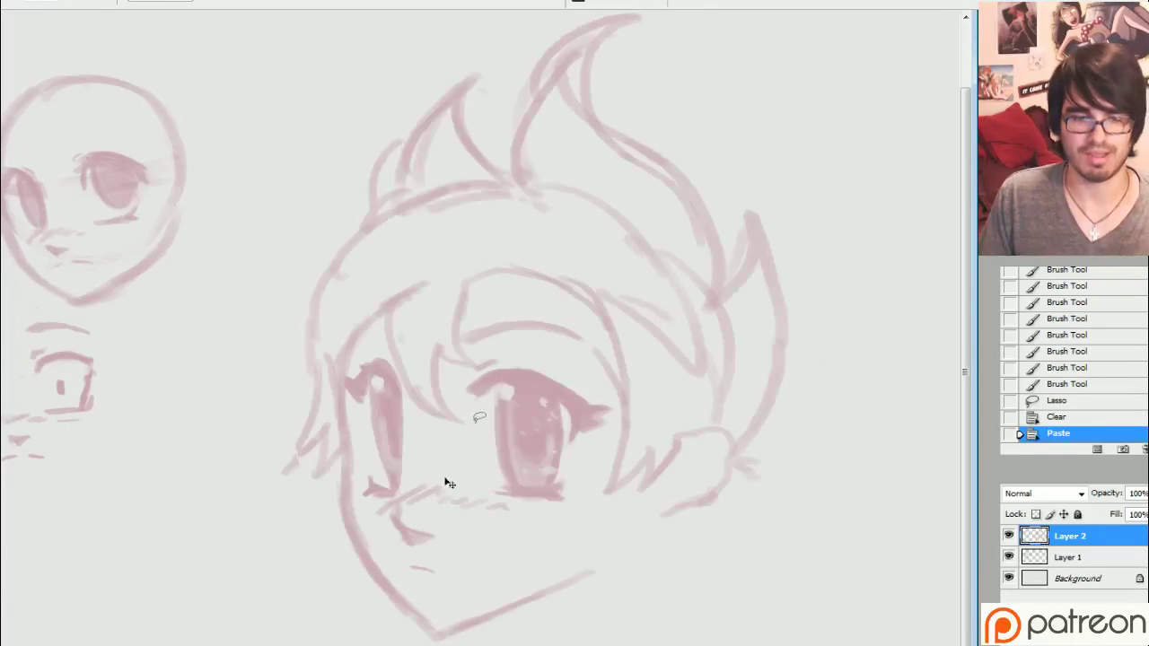
key(ctrl+t)
mouse_move(302, 637)
mouse_down()
mouse_move(341, 547)
mouse_move(431, 436)
mouse_move(385, 469)
mouse_move(388, 494)
mouse_up()
drag(561, 356, 480, 356)
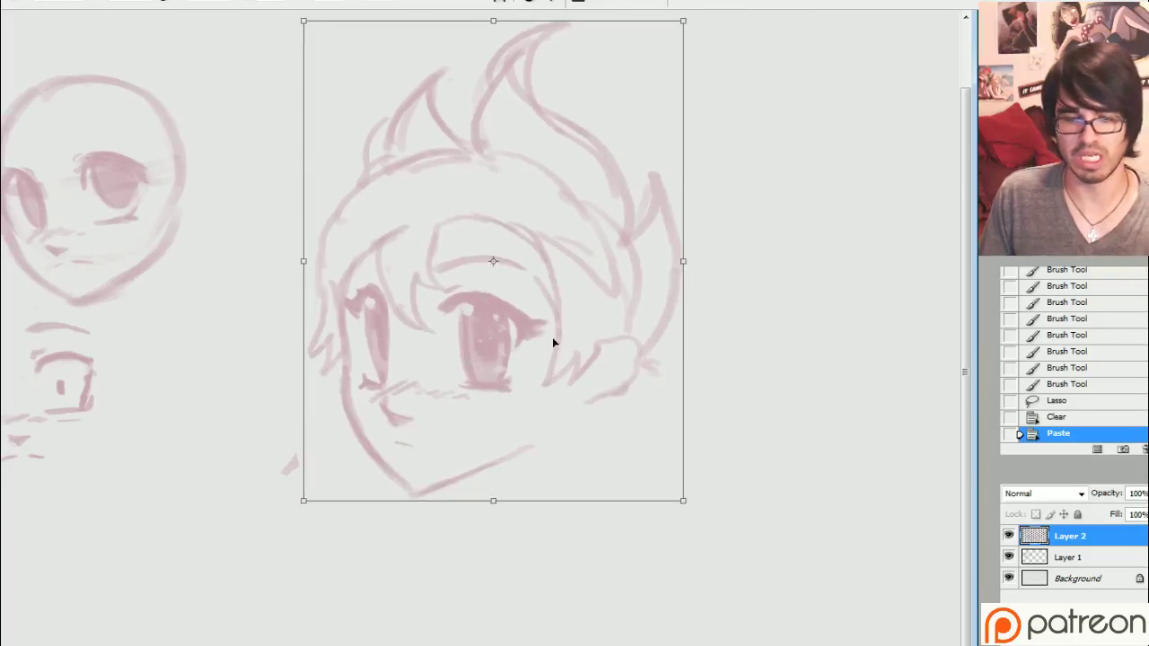
key(Return)
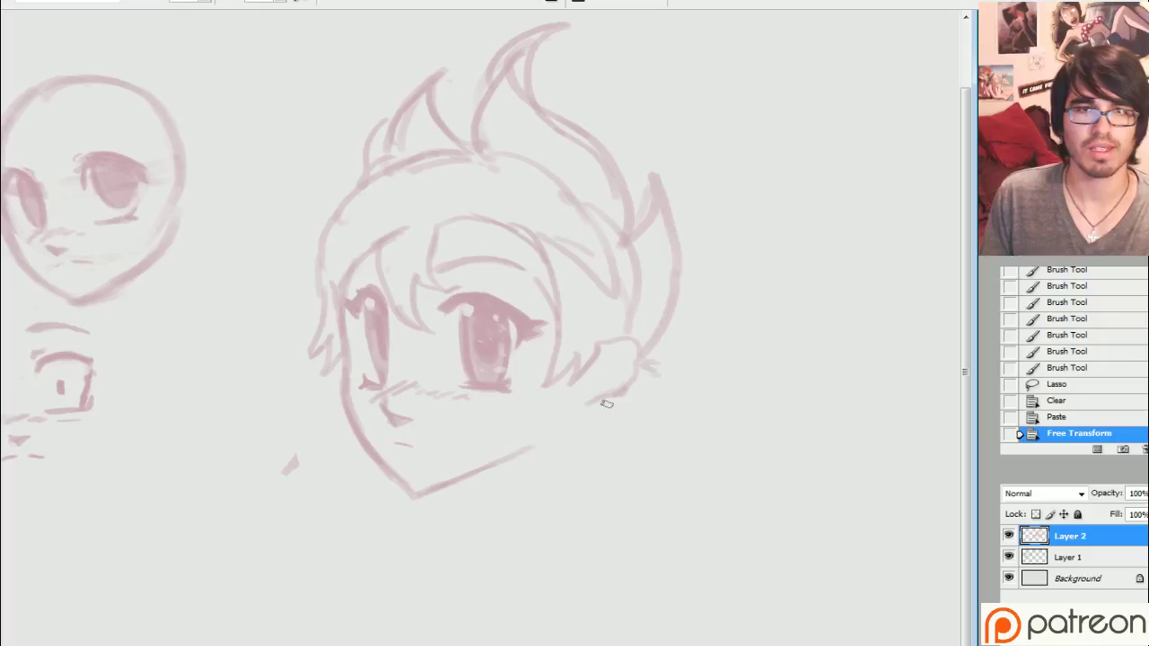
Step: Sketch a long ponytail with jagged, pointed ends hanging behind the near ear
mouse_move(609, 398)
mouse_down()
mouse_move(634, 422)
mouse_move(669, 544)
mouse_up()
mouse_move(644, 363)
mouse_down()
mouse_move(783, 410)
mouse_move(695, 392)
mouse_up()
drag(707, 396, 802, 568)
drag(801, 568, 750, 531)
mouse_move(751, 531)
mouse_down()
mouse_move(762, 567)
mouse_move(738, 624)
mouse_up()
mouse_move(738, 624)
mouse_down()
mouse_move(680, 538)
mouse_move(659, 581)
mouse_up()
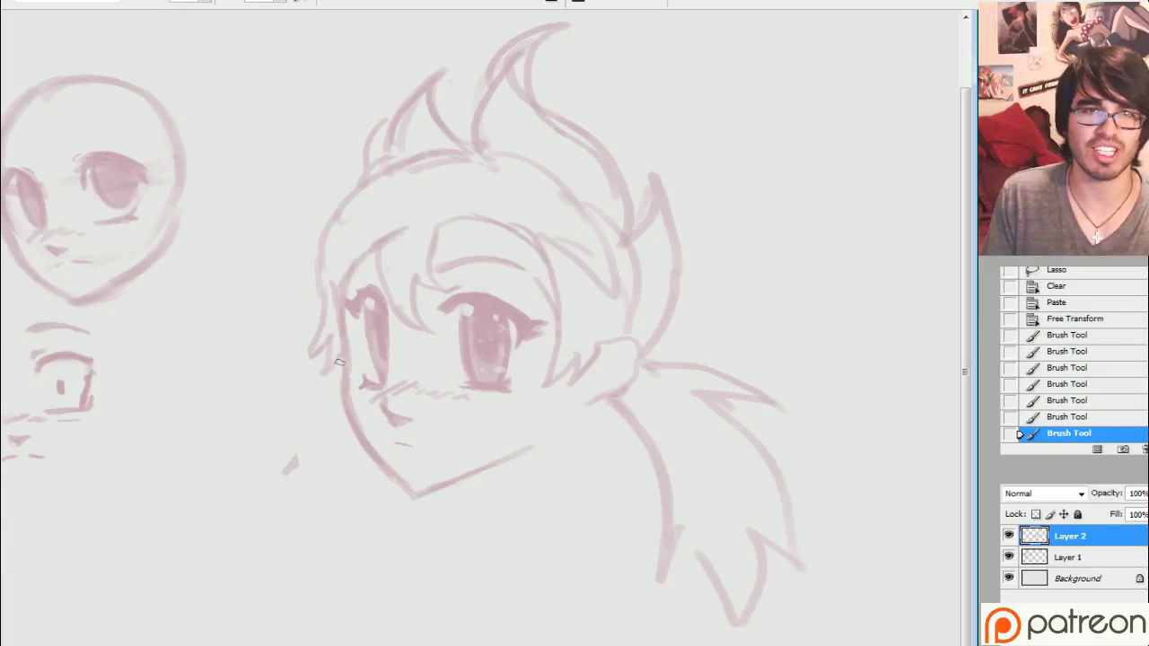
Step: Sketch a matching tail of hair with pointed ends hanging beside the far cheek
drag(341, 359, 255, 496)
mouse_move(300, 440)
mouse_down()
mouse_move(267, 485)
mouse_move(302, 582)
mouse_up()
drag(325, 502, 306, 585)
drag(352, 472, 373, 575)
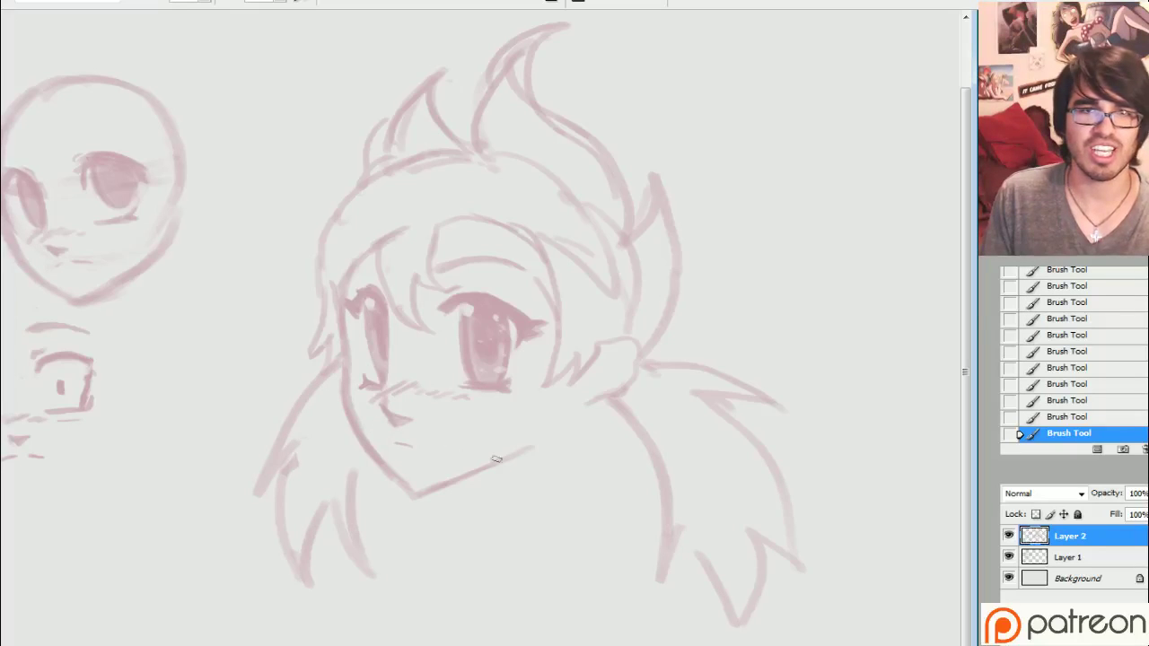
Step: Draw the two neck lines below the jaw and ear and fill a small shadow under the jawline
drag(583, 410, 563, 440)
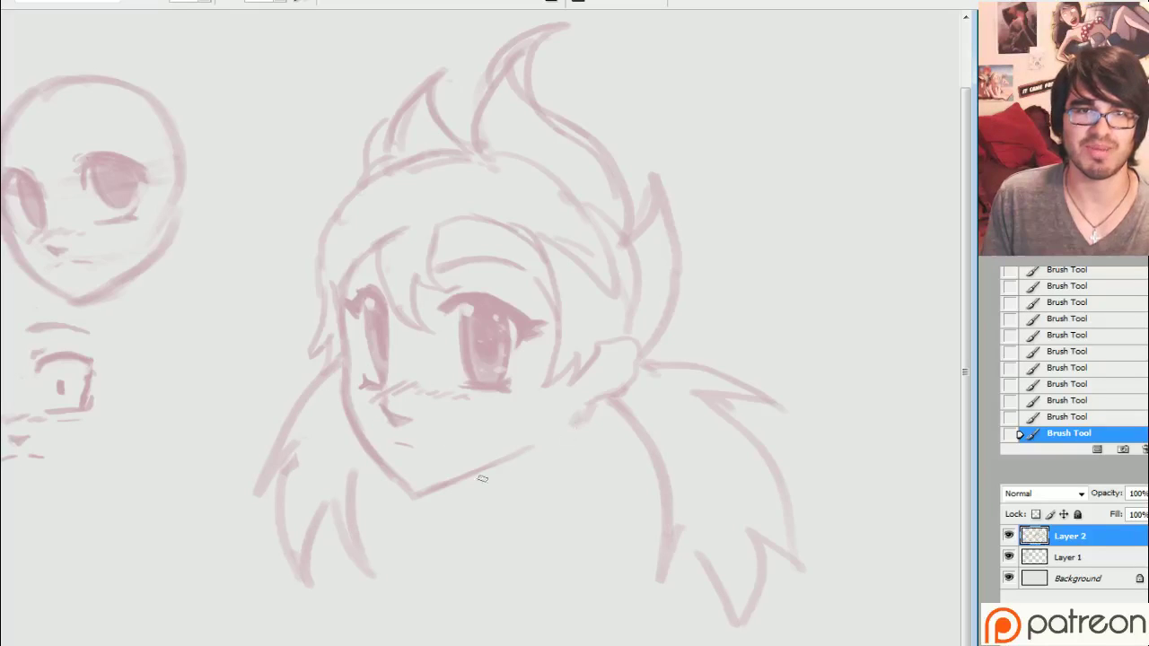
drag(478, 473, 468, 528)
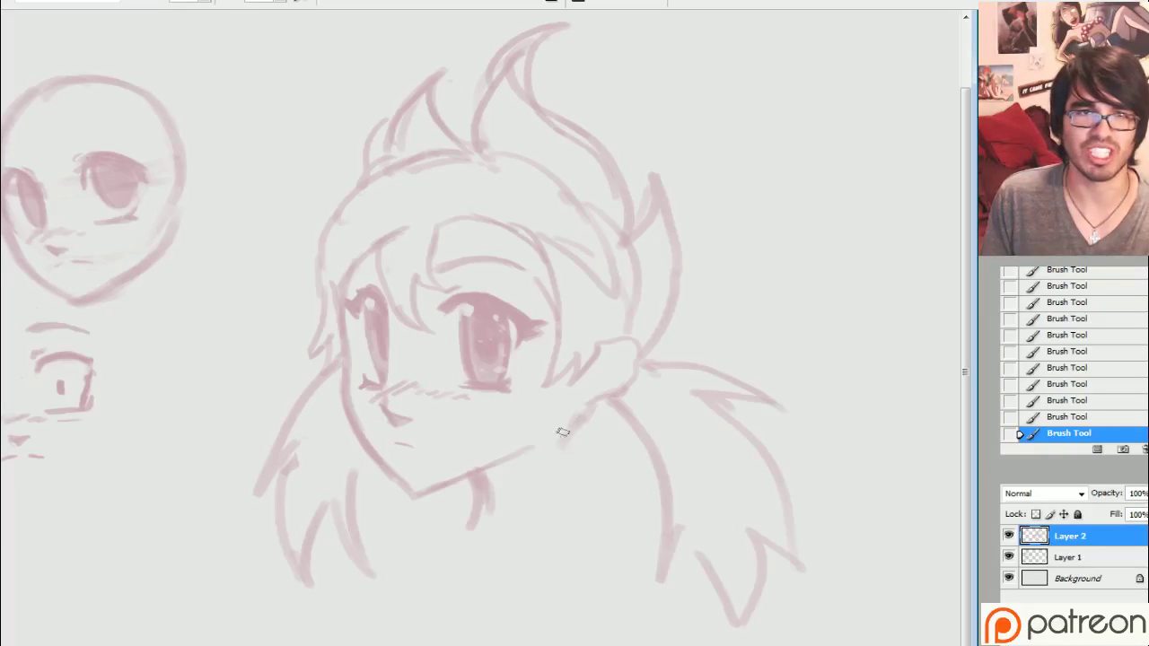
drag(562, 433, 550, 488)
mouse_move(593, 400)
mouse_down()
mouse_move(550, 485)
mouse_move(492, 485)
mouse_up()
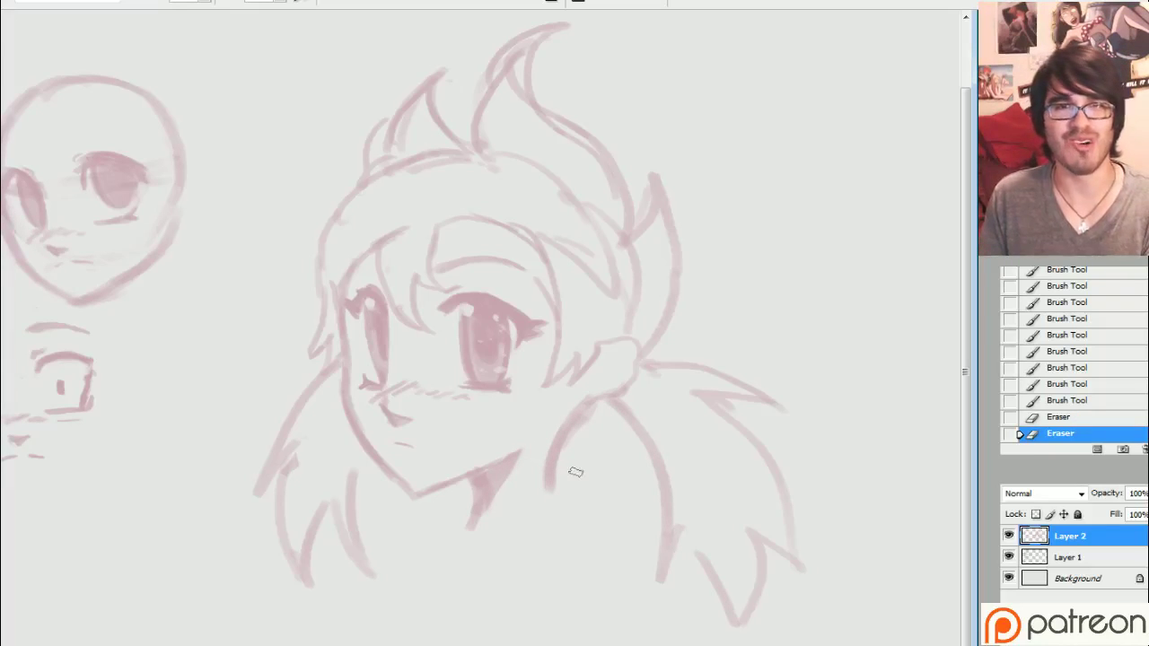
Step: Erase the rough ear area, redraw the near ear with inner detail and reinforce the jawline
drag(598, 413, 578, 435)
drag(596, 415, 575, 445)
mouse_move(630, 345)
mouse_down()
mouse_move(614, 363)
mouse_move(648, 335)
mouse_move(636, 386)
mouse_up()
key(b)
mouse_move(610, 330)
mouse_down()
mouse_move(639, 362)
mouse_move(607, 383)
mouse_up()
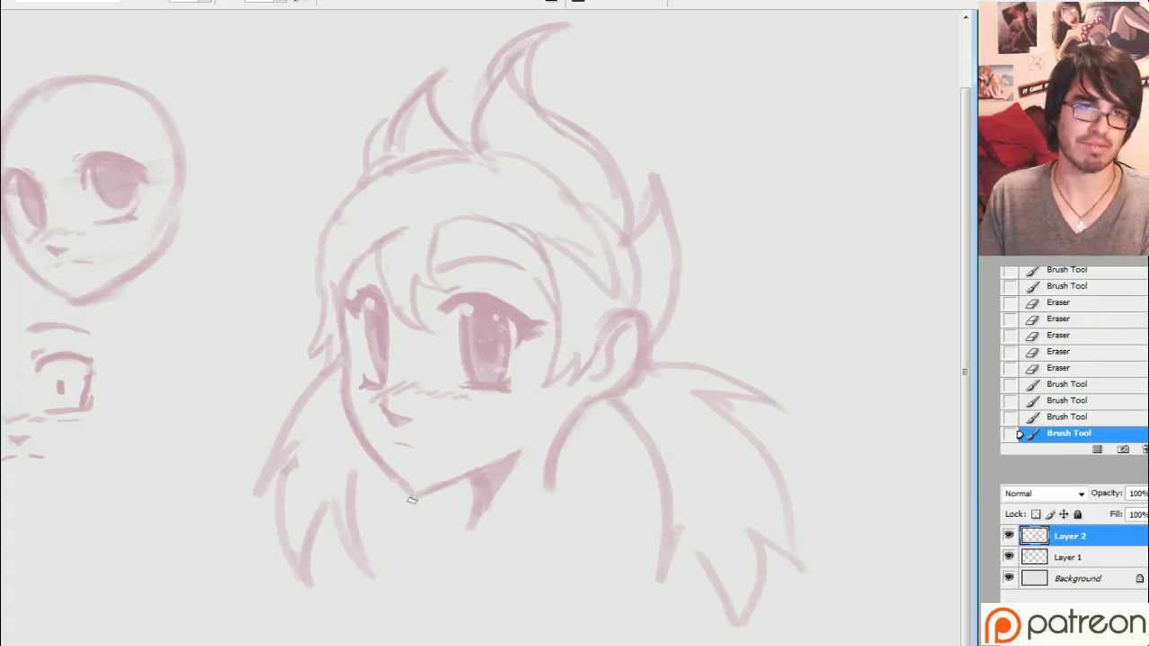
drag(411, 500, 517, 456)
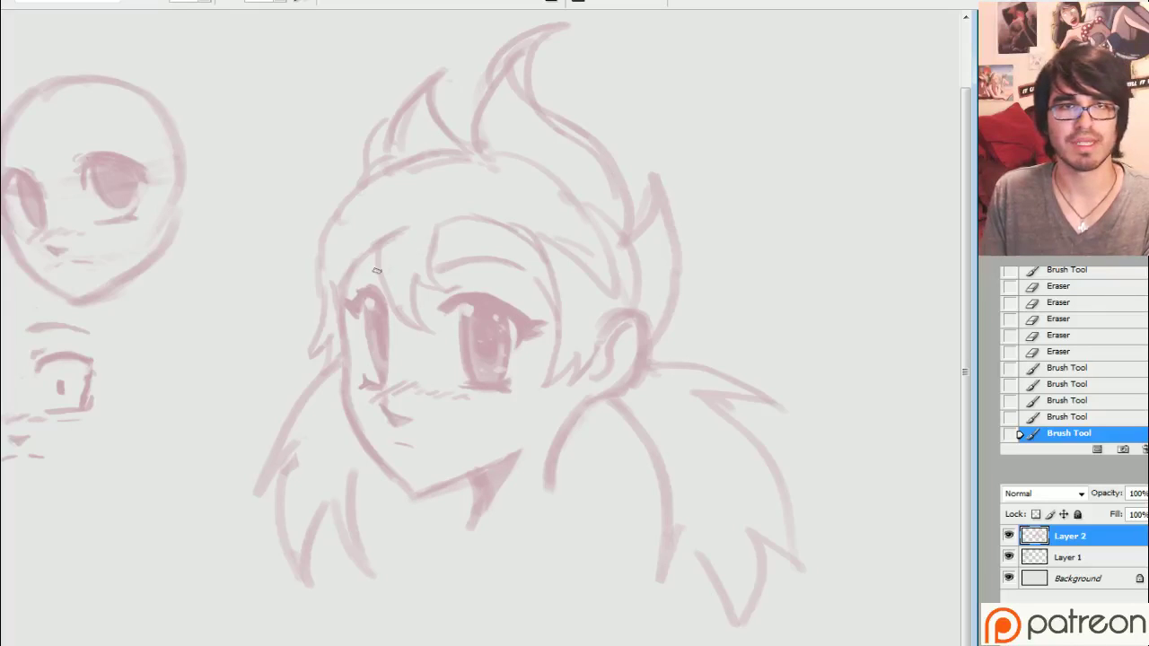
Step: Draw the eyebrow above the far eye and strengthen the contour at the far temple
drag(337, 255, 386, 271)
drag(338, 309, 324, 269)
drag(334, 297, 330, 262)
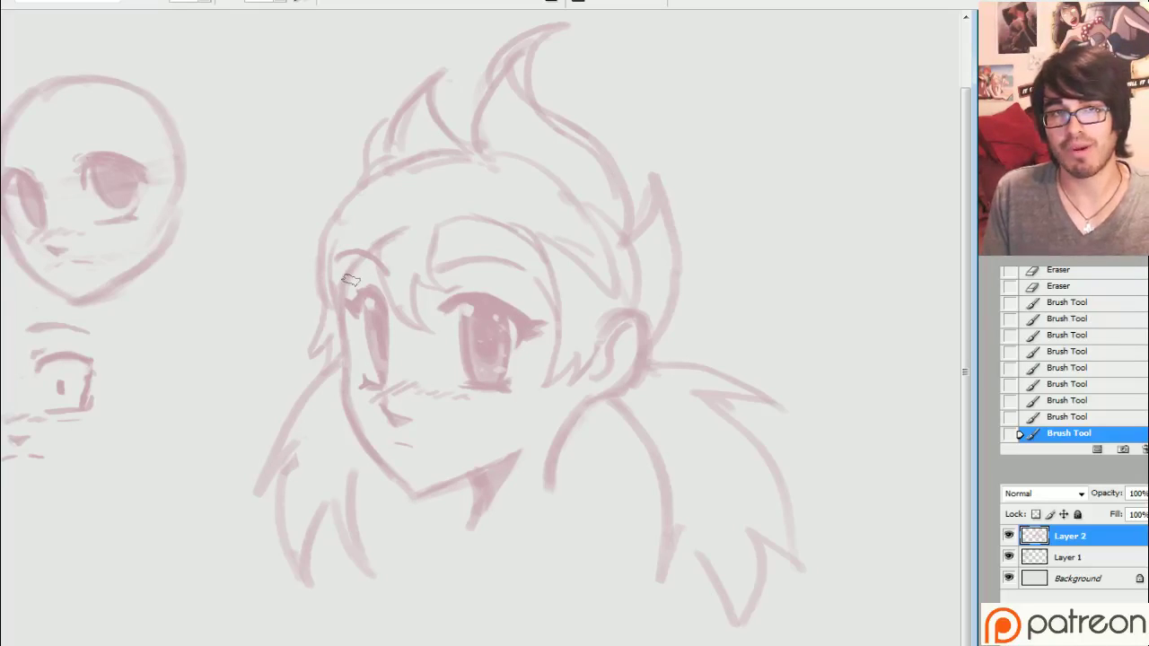
Step: Fade the old hair outline over the forehead and redraw the short strands beside the far temple
mouse_move(333, 231)
mouse_down()
mouse_move(470, 164)
mouse_move(400, 269)
mouse_up()
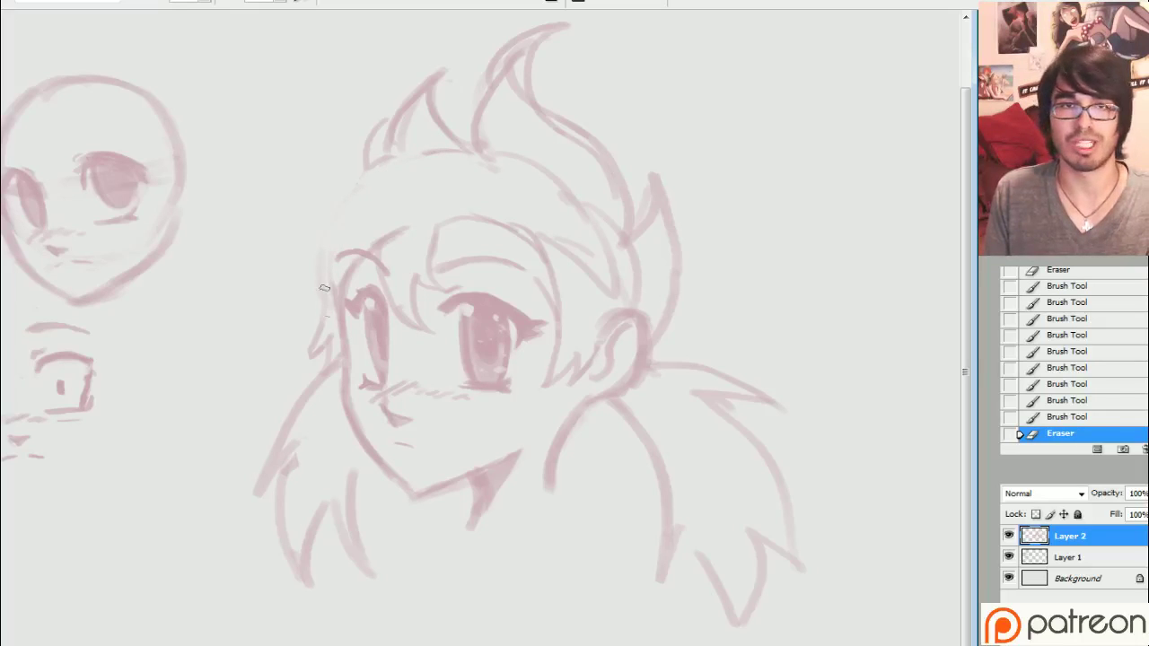
drag(325, 289, 329, 318)
drag(329, 299, 324, 350)
mouse_move(339, 298)
mouse_down()
mouse_move(334, 352)
mouse_move(313, 354)
mouse_up()
drag(334, 269, 318, 292)
Step: Sketch long spiky bangs sweeping forward from the crown past the far side of the face, and erase the leftover lines inside the hair
mouse_move(422, 147)
mouse_down()
mouse_move(423, 134)
mouse_move(460, 148)
mouse_move(272, 135)
mouse_move(221, 255)
mouse_up()
mouse_move(223, 254)
mouse_down()
mouse_move(241, 386)
mouse_move(325, 277)
mouse_up()
mouse_move(308, 285)
mouse_down()
mouse_move(320, 361)
mouse_move(336, 305)
mouse_up()
drag(262, 337, 245, 417)
mouse_move(242, 406)
mouse_down()
mouse_move(272, 231)
mouse_move(331, 163)
mouse_move(370, 161)
mouse_up()
drag(462, 148, 490, 165)
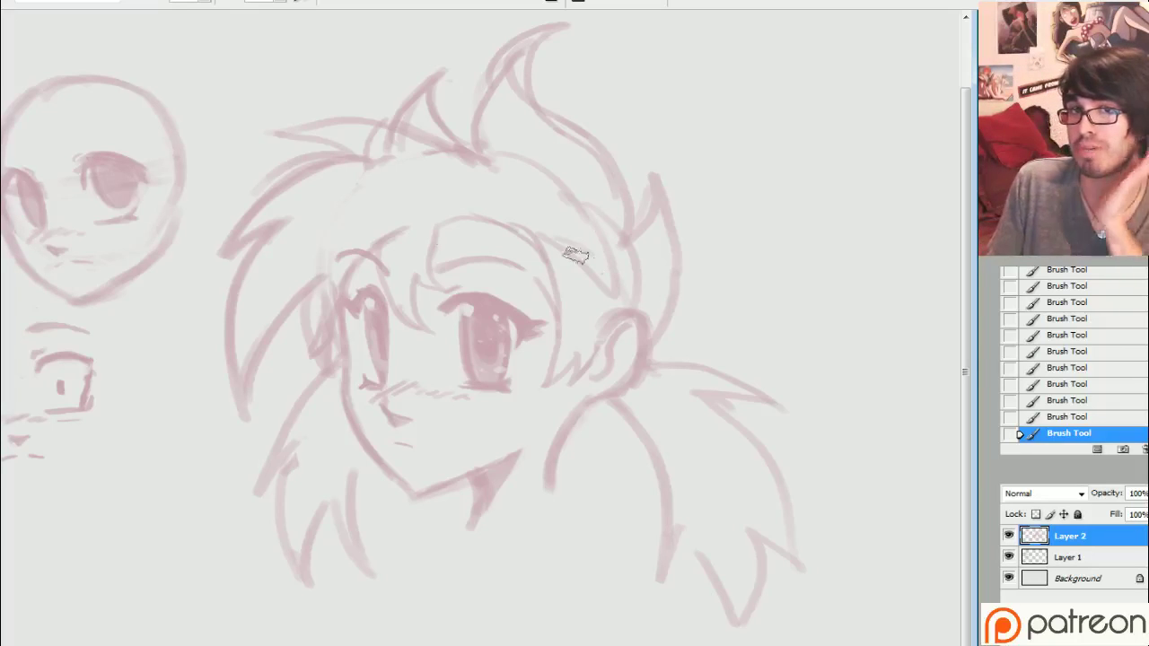
mouse_move(574, 255)
mouse_down()
mouse_move(584, 296)
mouse_move(599, 284)
mouse_move(549, 191)
mouse_move(593, 272)
mouse_up()
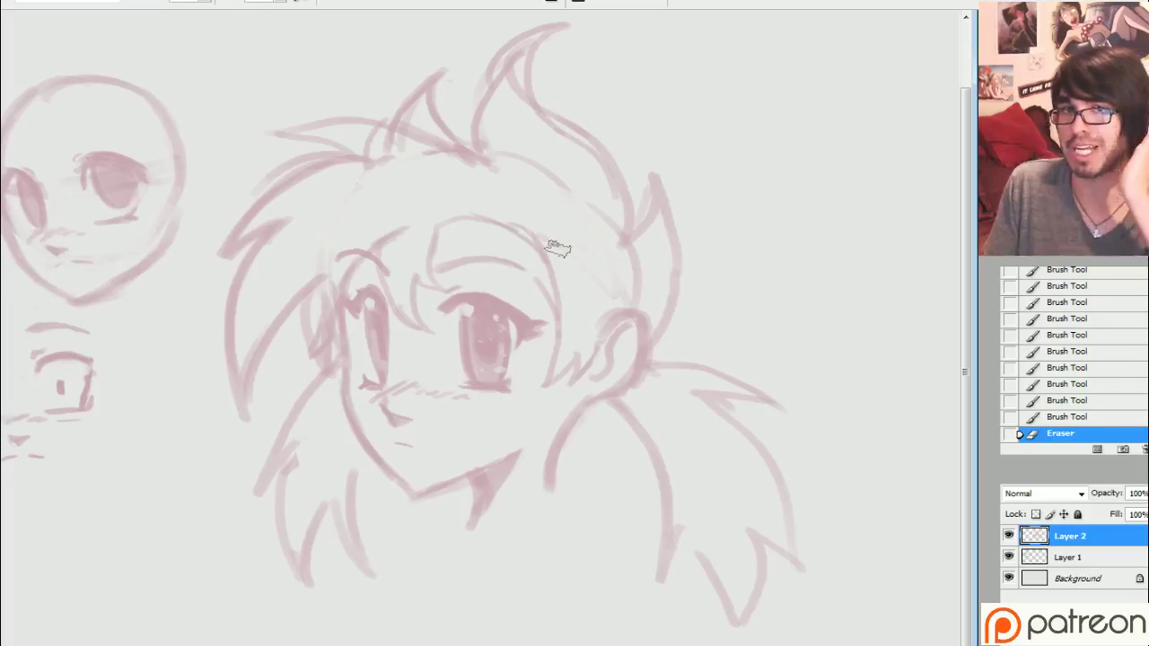
drag(377, 148, 399, 175)
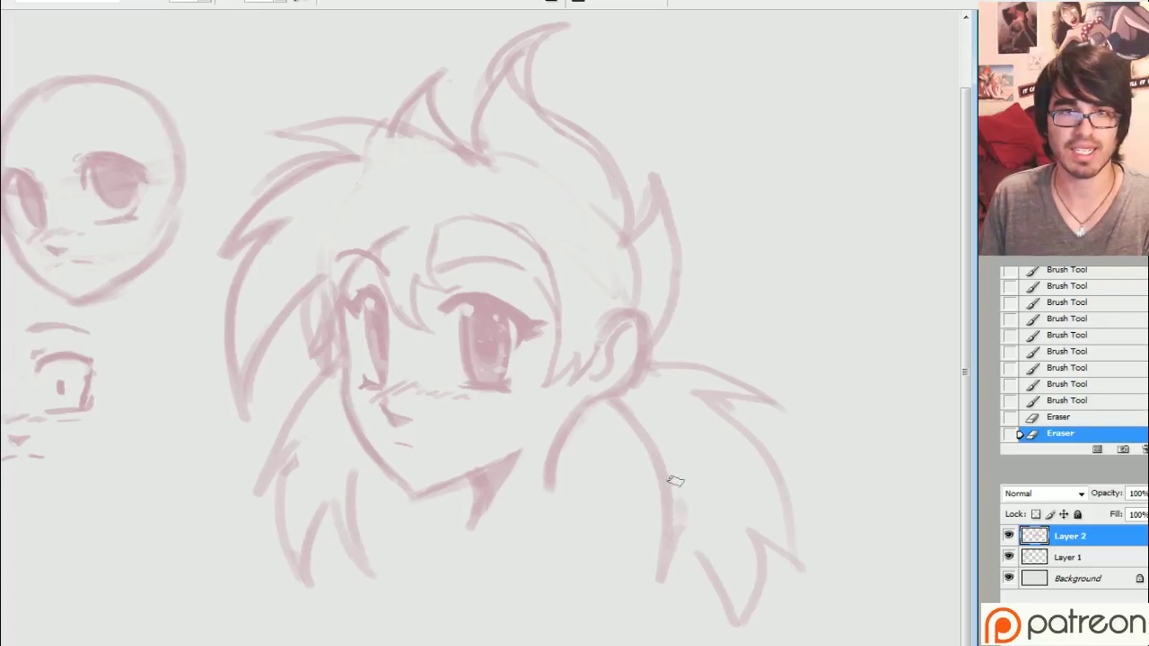
Step: Shade the upper part of both hanging tails of hair with jagged lower edges
key(b)
mouse_move(675, 481)
mouse_down()
mouse_move(724, 509)
mouse_move(727, 461)
mouse_move(759, 459)
mouse_move(690, 456)
mouse_move(708, 490)
mouse_move(724, 475)
mouse_move(658, 396)
mouse_move(667, 381)
mouse_move(742, 392)
mouse_up()
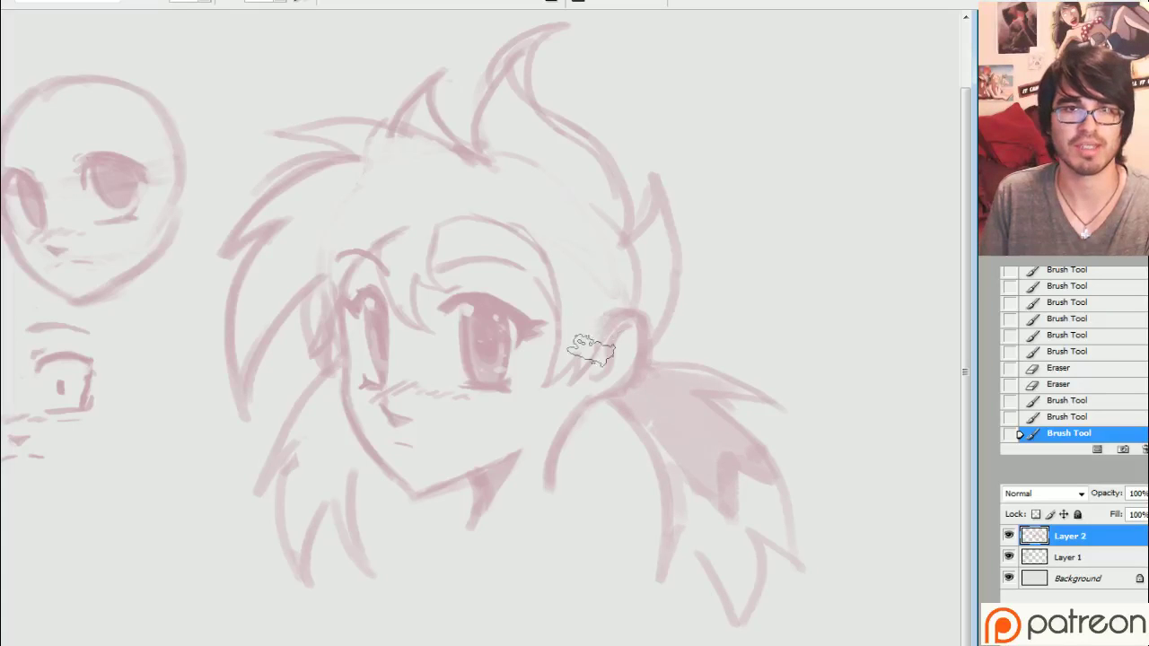
mouse_move(328, 480)
mouse_down()
mouse_move(305, 449)
mouse_move(325, 438)
mouse_move(336, 461)
mouse_move(304, 411)
mouse_up()
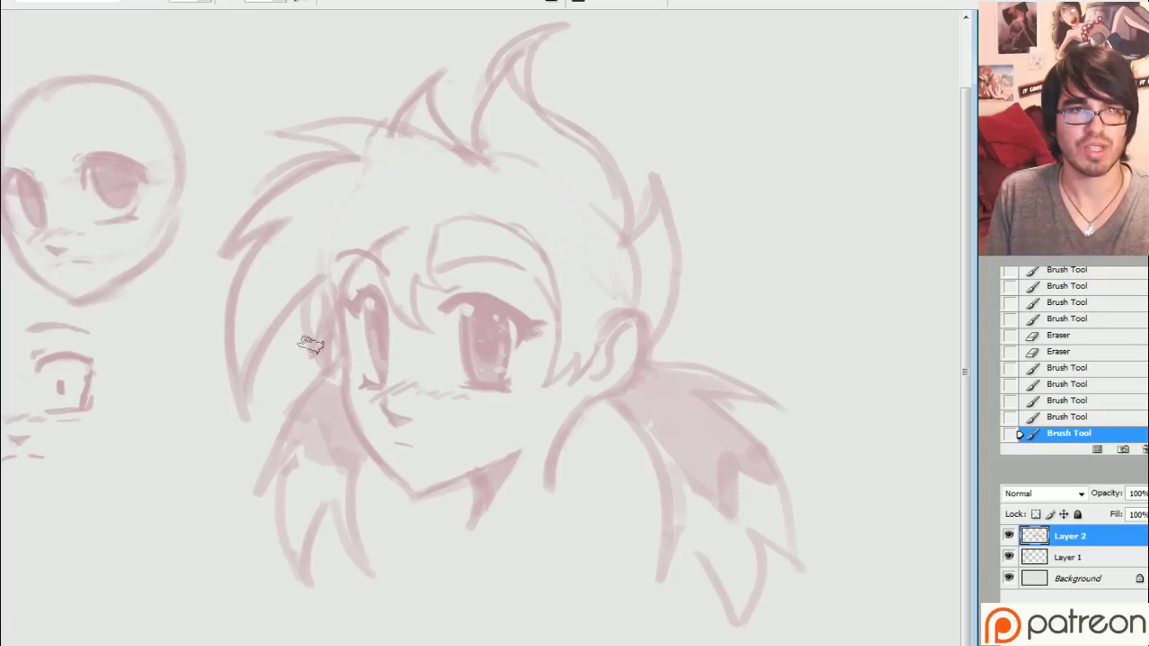
Step: Erase the rough strands beside the far temple and redraw them as darker pointed locks
drag(310, 344, 316, 316)
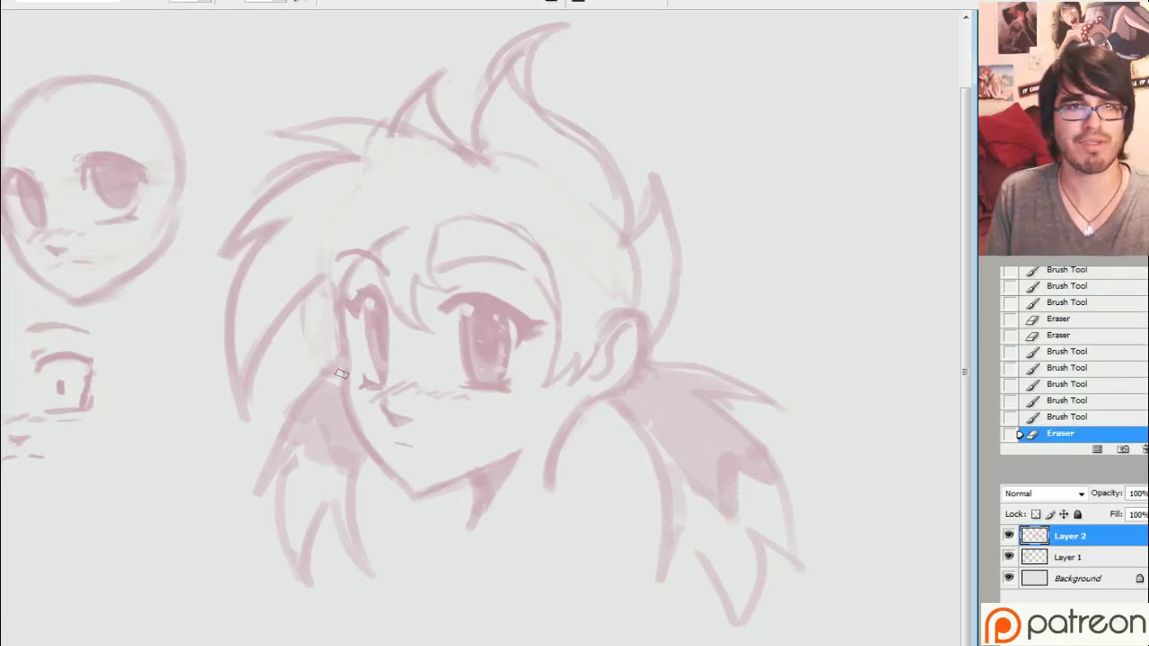
key(b)
mouse_move(337, 361)
mouse_down()
mouse_move(328, 413)
mouse_move(319, 350)
mouse_move(294, 382)
mouse_up()
drag(304, 372, 312, 289)
key(e)
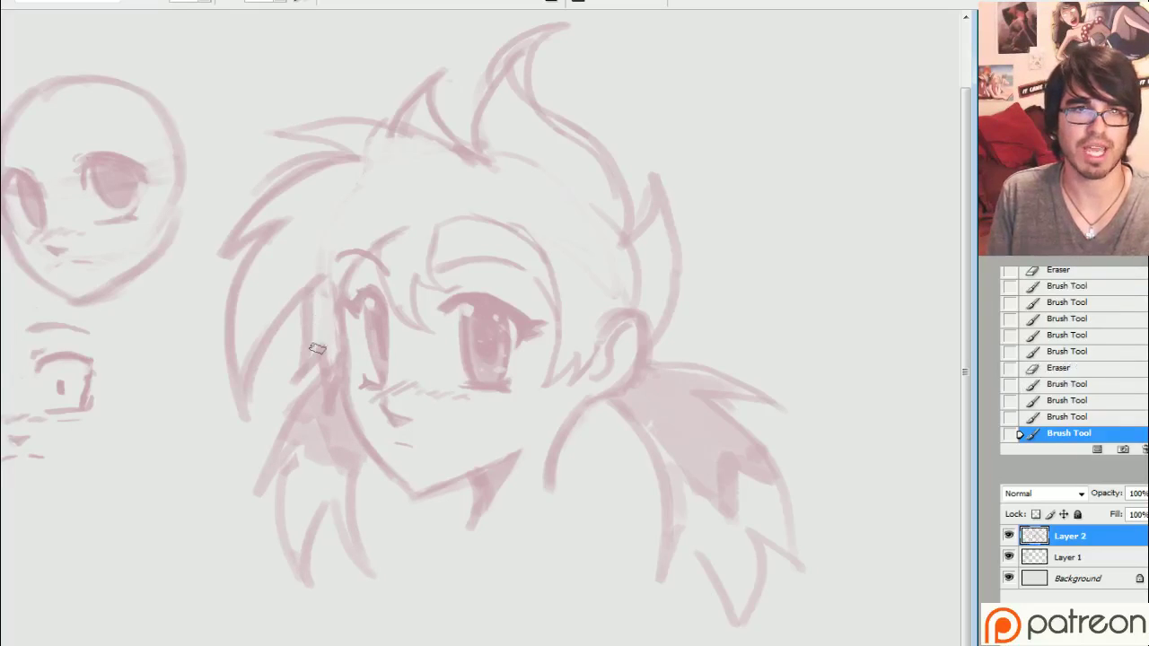
drag(317, 329, 322, 278)
Step: Enlarge the brush and shade the front locks, the crown, the hair around the ear and the bangs, leaving a highlight band
key(bracketright)
key(bracketright)
key(bracketright)
key(bracketright)
key(bracketright)
key(bracketright)
key(bracketright)
key(bracketright)
drag(242, 356, 306, 261)
key(bracketright)
key(bracketright)
mouse_move(320, 174)
mouse_down()
mouse_move(526, 172)
mouse_move(461, 102)
mouse_up()
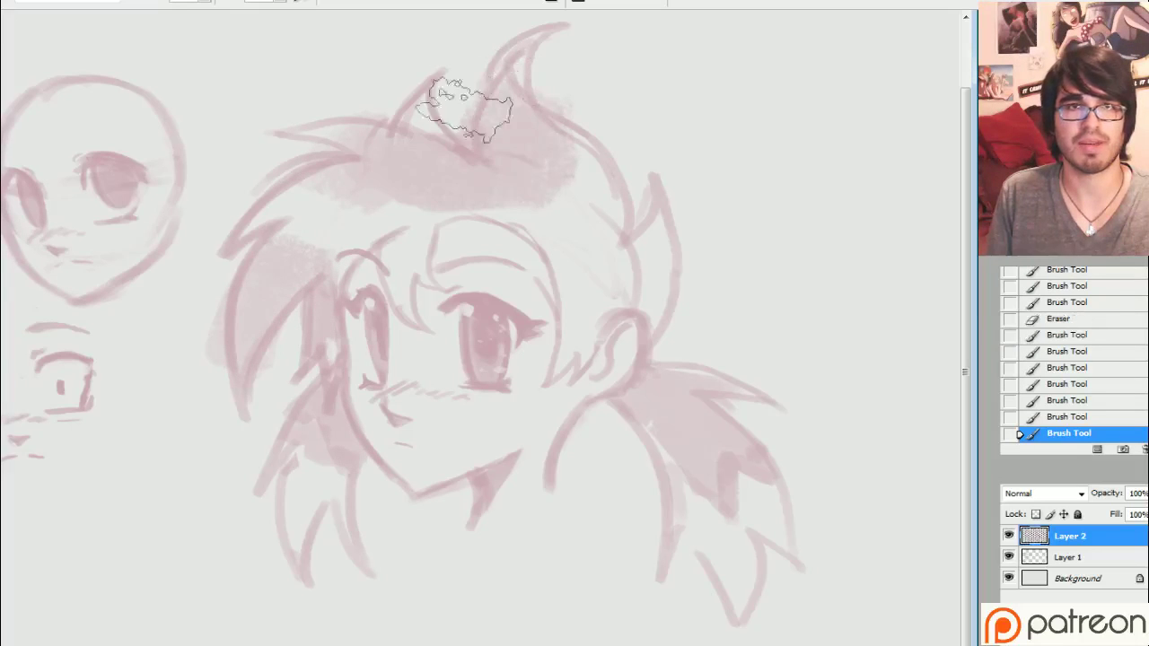
mouse_move(575, 334)
mouse_down()
mouse_move(577, 347)
mouse_move(624, 265)
mouse_up()
mouse_move(422, 257)
mouse_down()
mouse_move(406, 286)
mouse_move(400, 262)
mouse_up()
Step: Erase the shading spilling outside the crown spikes and fill the tall spike with darker tone
key(e)
mouse_move(567, 108)
mouse_down()
mouse_move(549, 110)
mouse_move(590, 145)
mouse_move(536, 85)
mouse_move(548, 33)
mouse_up()
key(b)
key(e)
drag(478, 135, 519, 52)
mouse_move(465, 114)
mouse_down()
mouse_move(530, 51)
mouse_move(528, 85)
mouse_up()
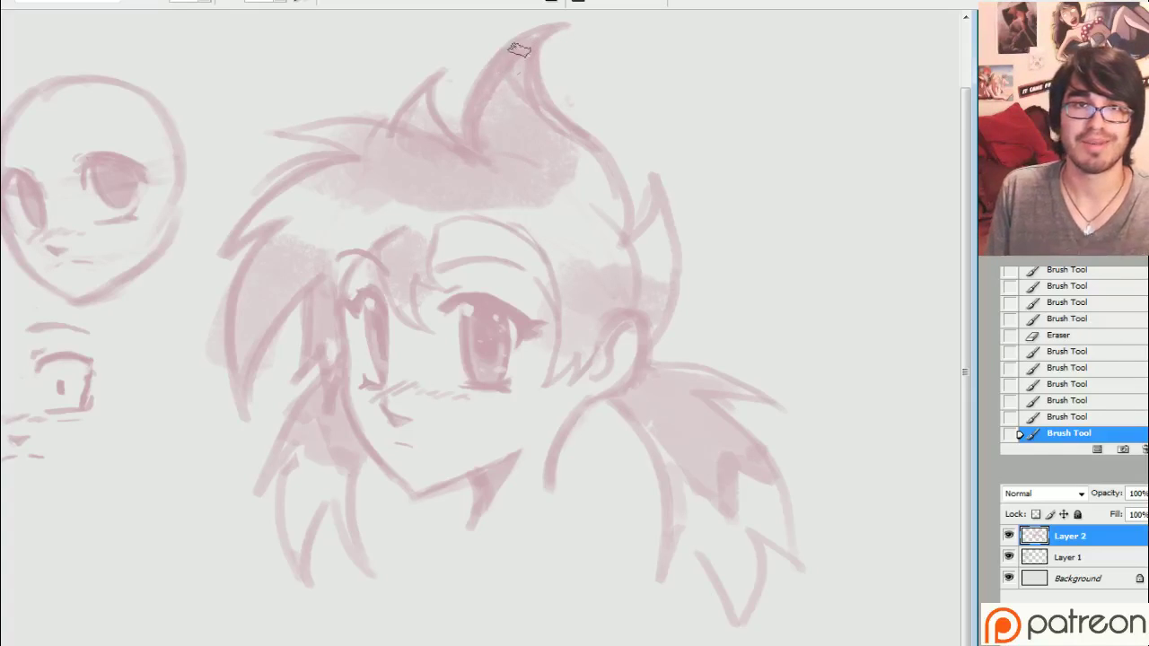
drag(519, 52, 516, 81)
drag(522, 60, 514, 101)
drag(514, 85, 524, 120)
drag(523, 58, 543, 121)
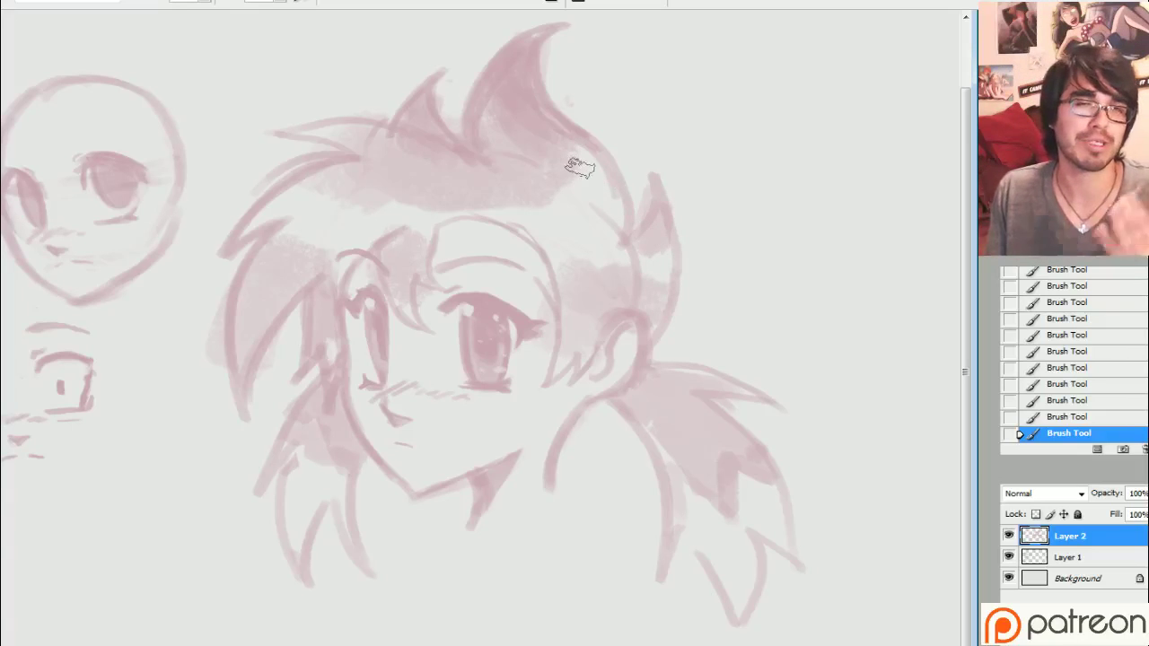
Step: Enlarge the brush and extend the hair shading along the back of the crown
key(])
key(])
key(])
key(])
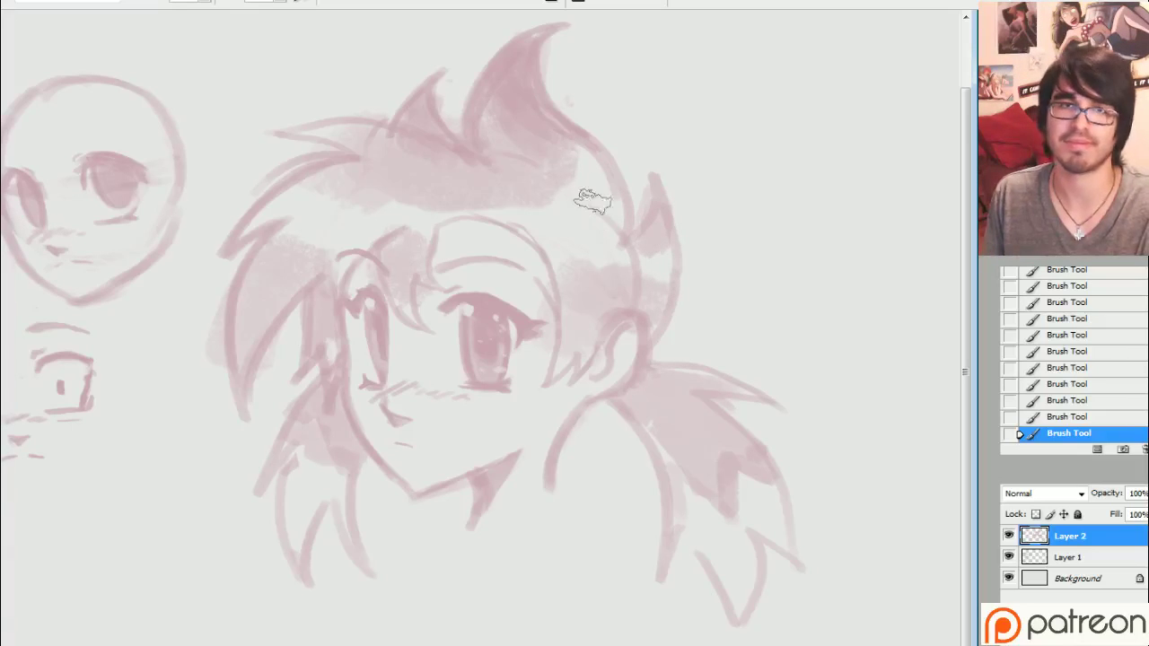
mouse_move(588, 170)
mouse_down()
mouse_move(619, 224)
mouse_move(637, 217)
mouse_up()
Step: Shrink the brush and erase the rough edges of the back spike and the front crown lock
key([)
key([)
key([)
key(e)
drag(650, 177, 647, 193)
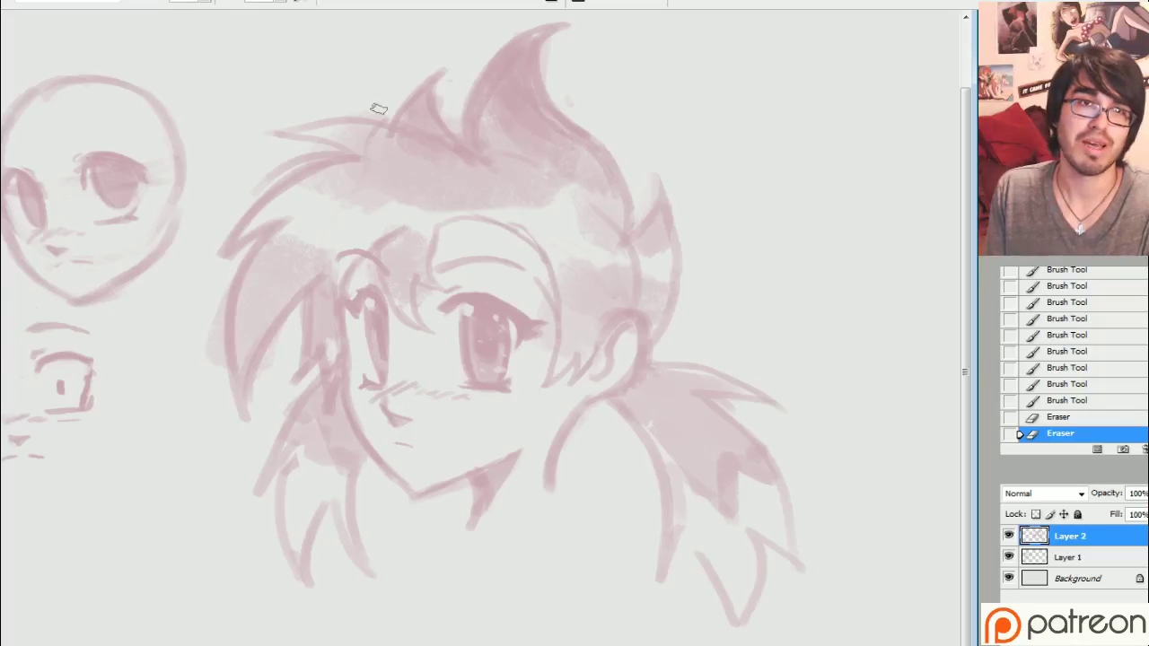
drag(378, 109, 355, 110)
mouse_move(345, 109)
mouse_down()
mouse_move(319, 108)
mouse_move(377, 132)
mouse_move(370, 145)
mouse_move(384, 147)
mouse_up()
Step: Darken the front crown lock and the base of the spikes, and deepen the shading in the hanging tails
key(b)
drag(381, 137, 490, 163)
key(])
drag(408, 144, 485, 177)
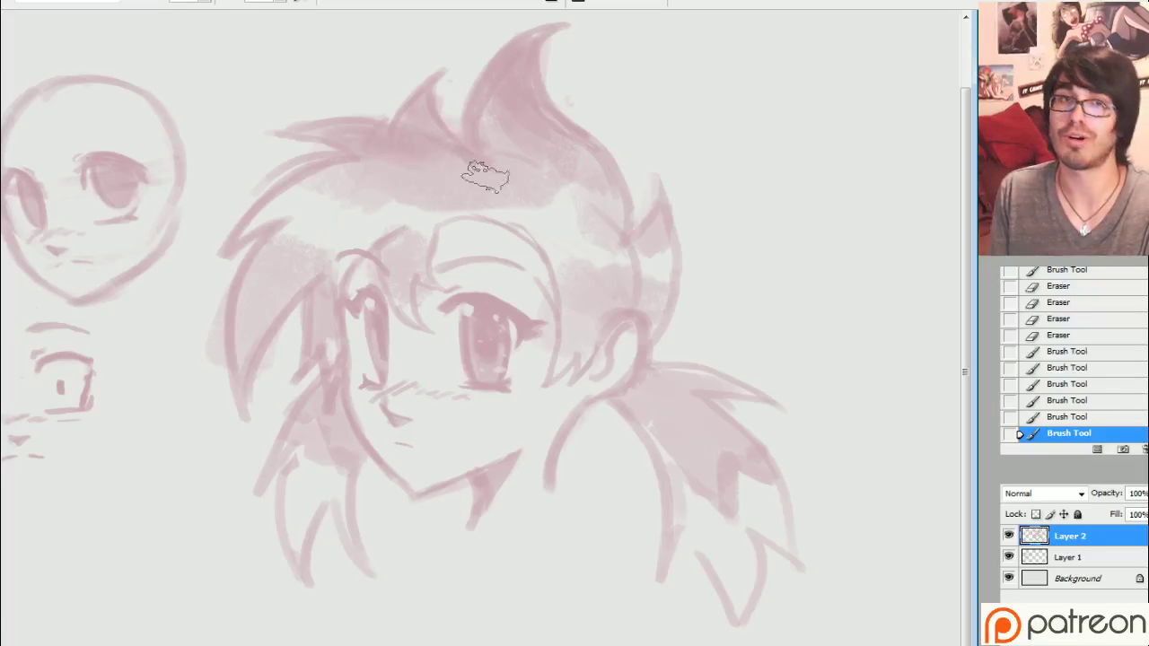
key(])
drag(427, 133, 474, 110)
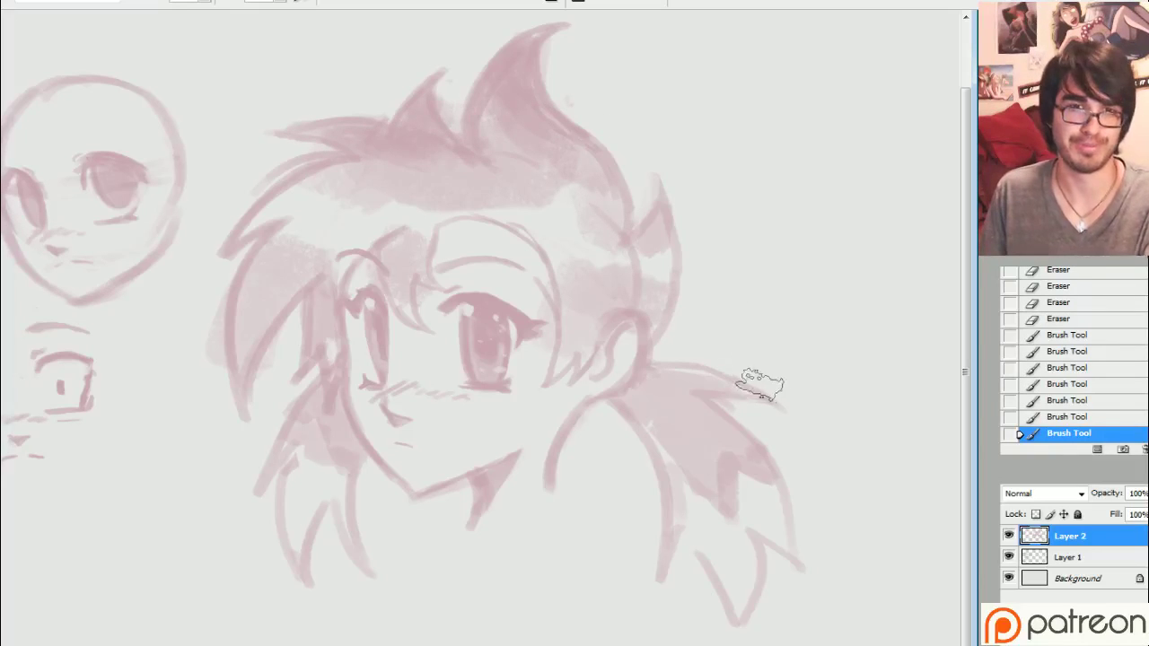
mouse_move(700, 377)
mouse_down()
mouse_move(757, 392)
mouse_move(664, 372)
mouse_move(700, 419)
mouse_up()
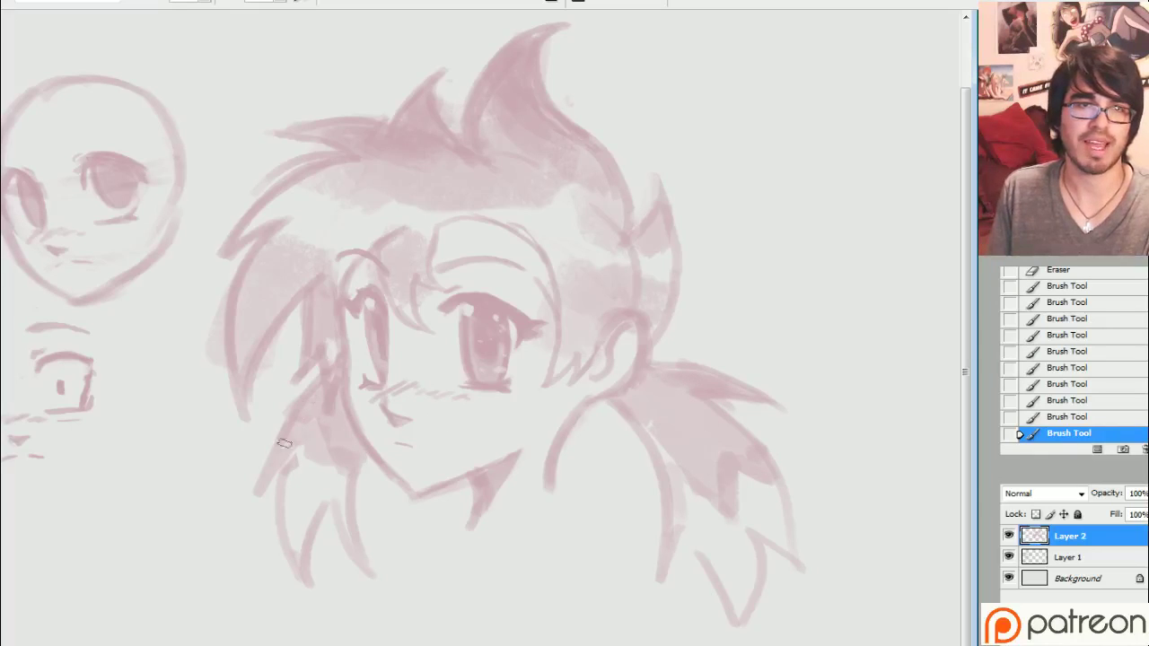
drag(284, 443, 411, 460)
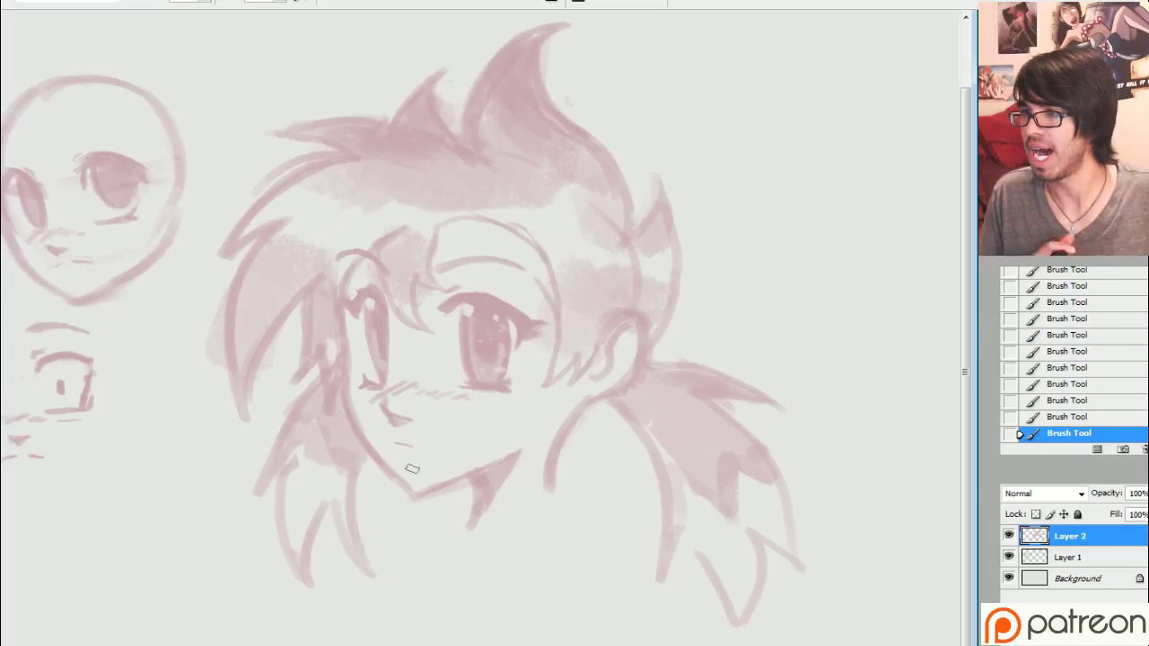
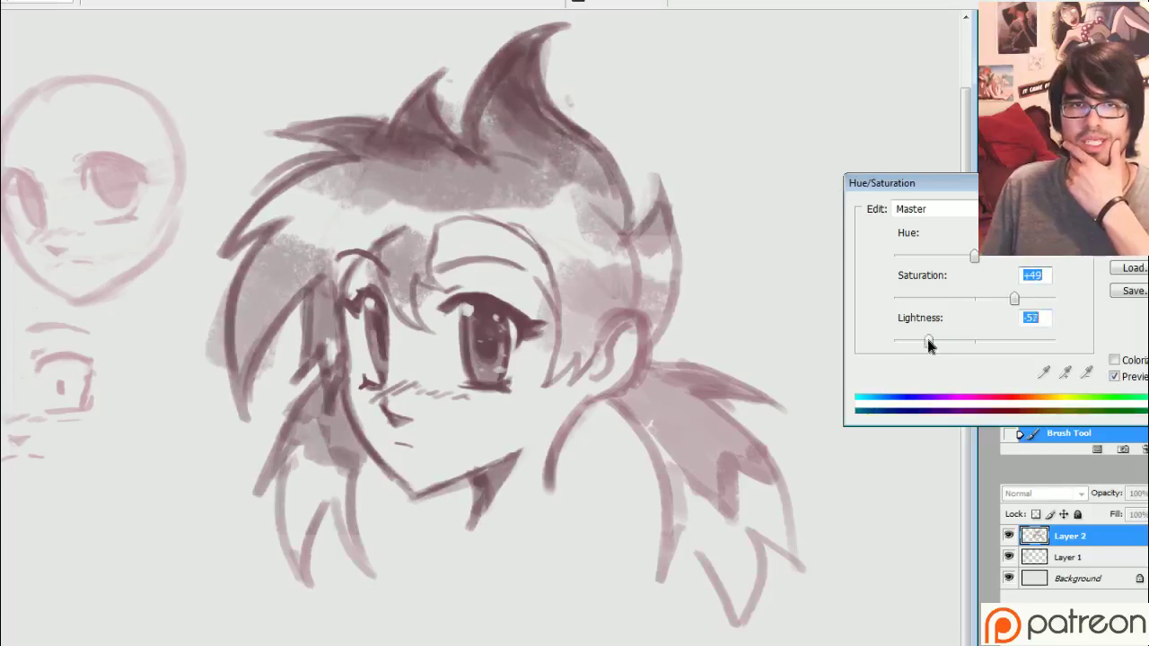
Step: Set the line art's saturation to +59 and lightness to -49, and add a new layer directly above Layer 1
mouse_move(1014, 303)
mouse_down()
mouse_move(1038, 305)
mouse_move(1023, 301)
mouse_up()
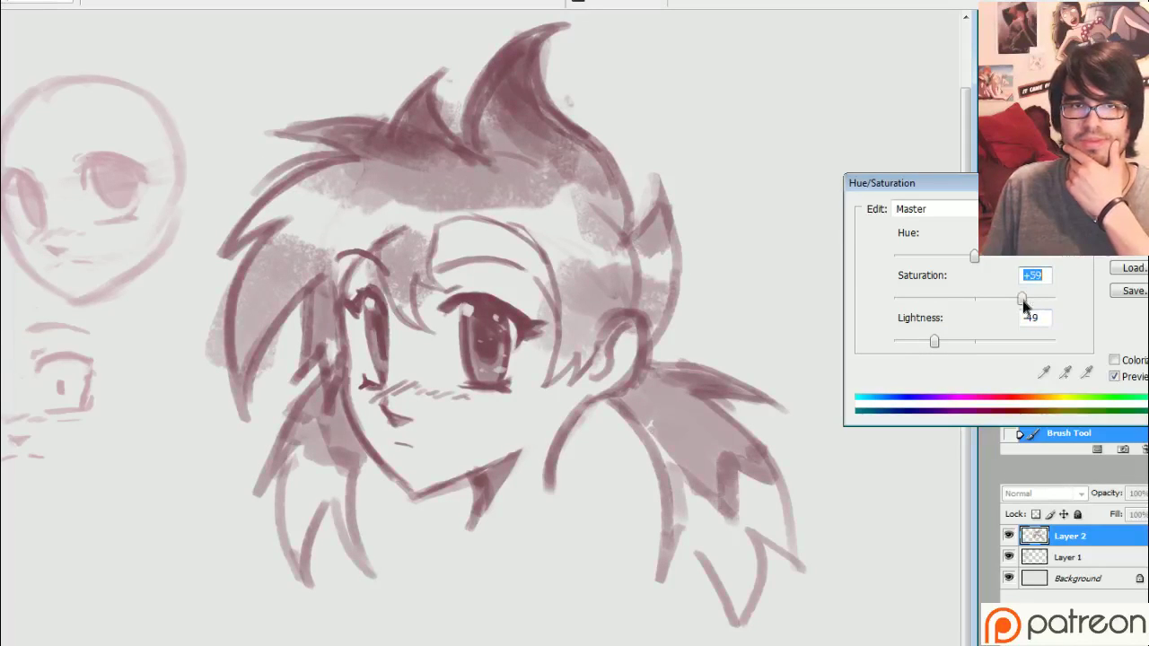
click(1133, 209)
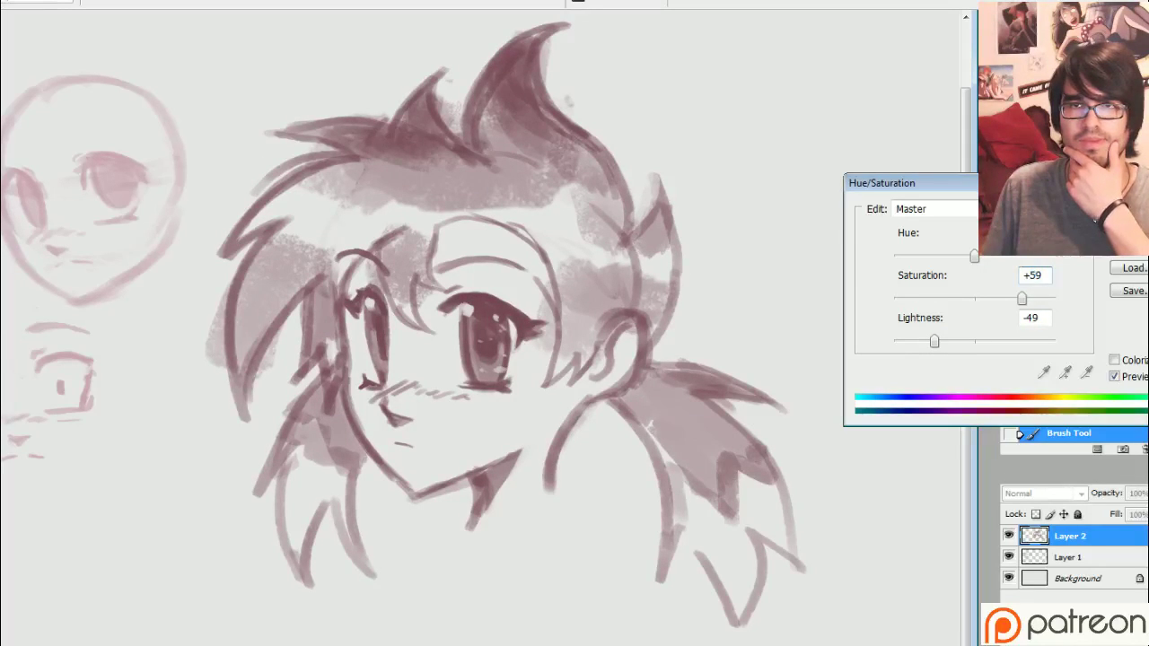
click(1064, 556)
key(Return)
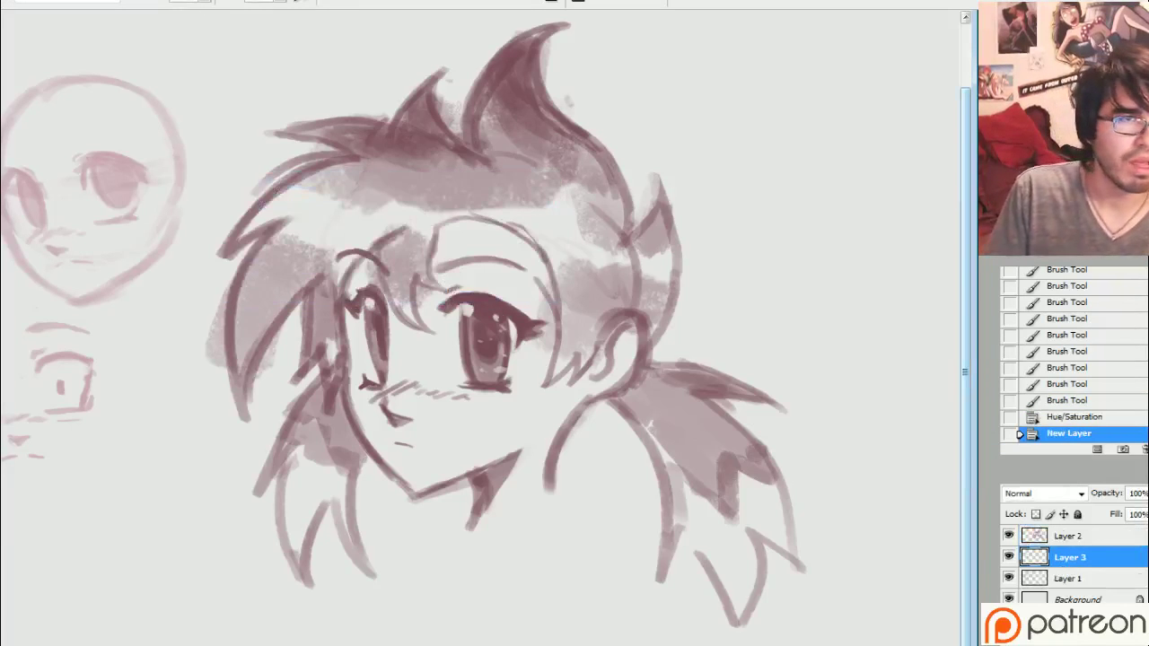
Step: Set the foreground colour to orange f2a261
click(1014, 34)
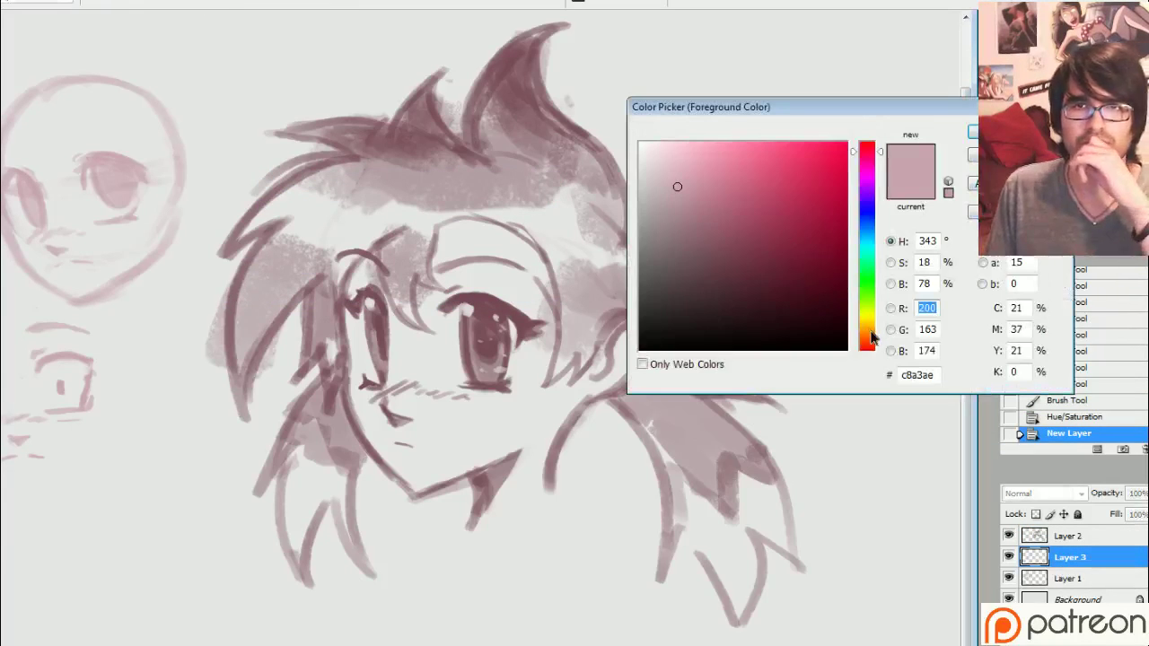
click(877, 332)
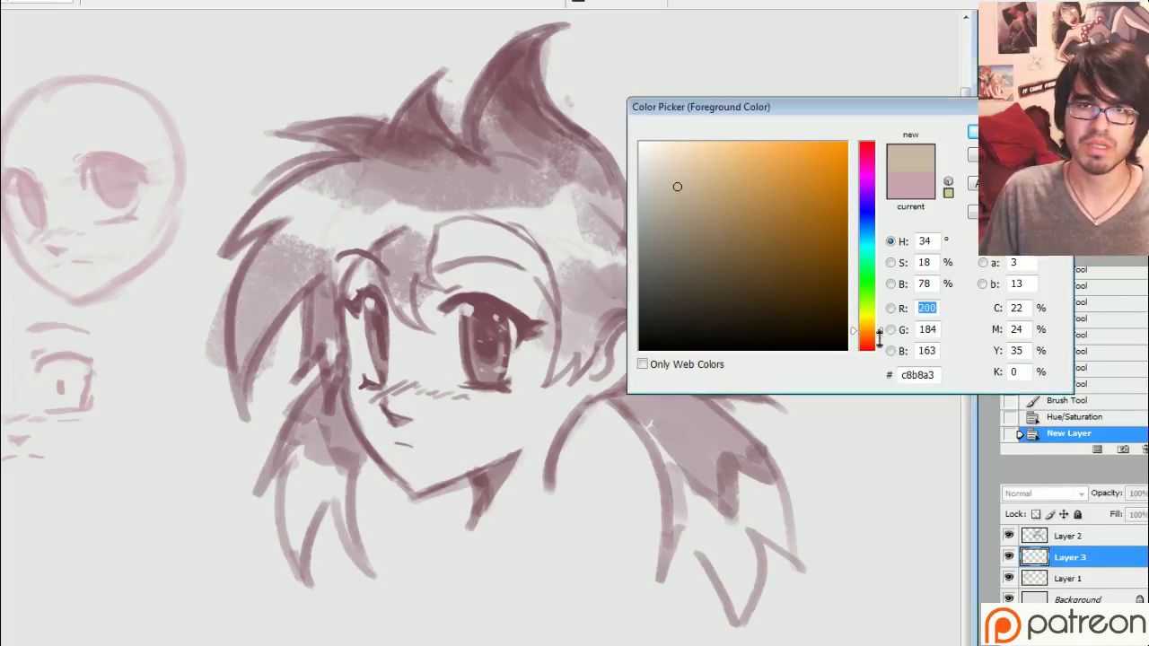
drag(884, 332, 883, 339)
mouse_move(743, 160)
mouse_down()
mouse_move(723, 150)
mouse_move(735, 154)
mouse_up()
drag(884, 337, 884, 333)
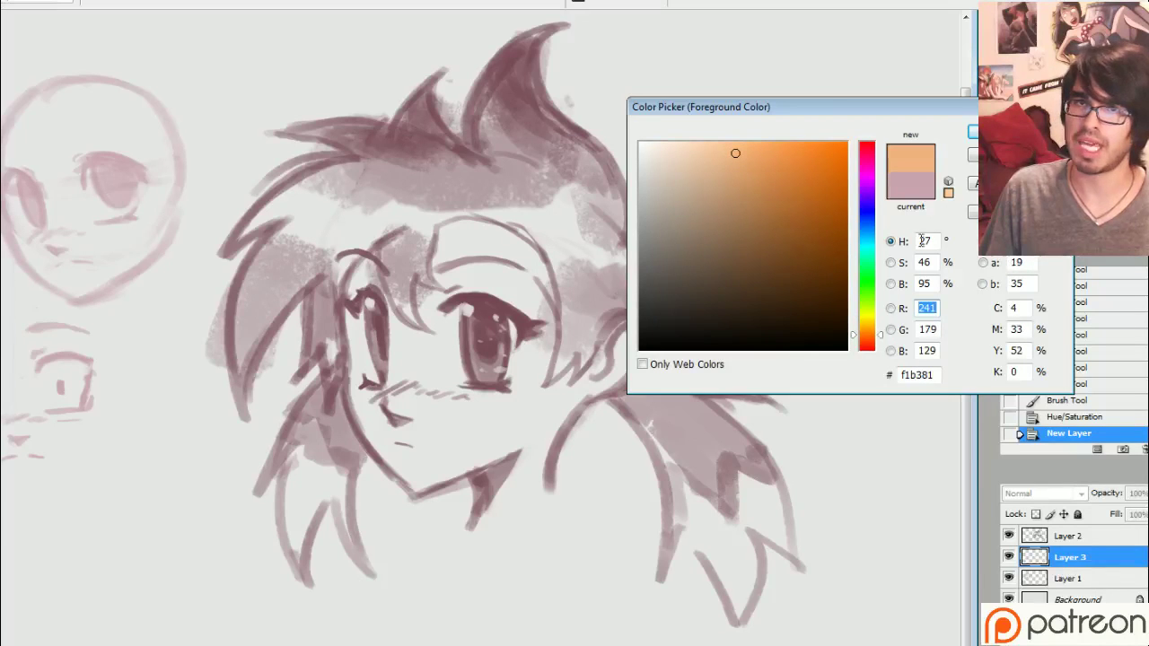
click(763, 151)
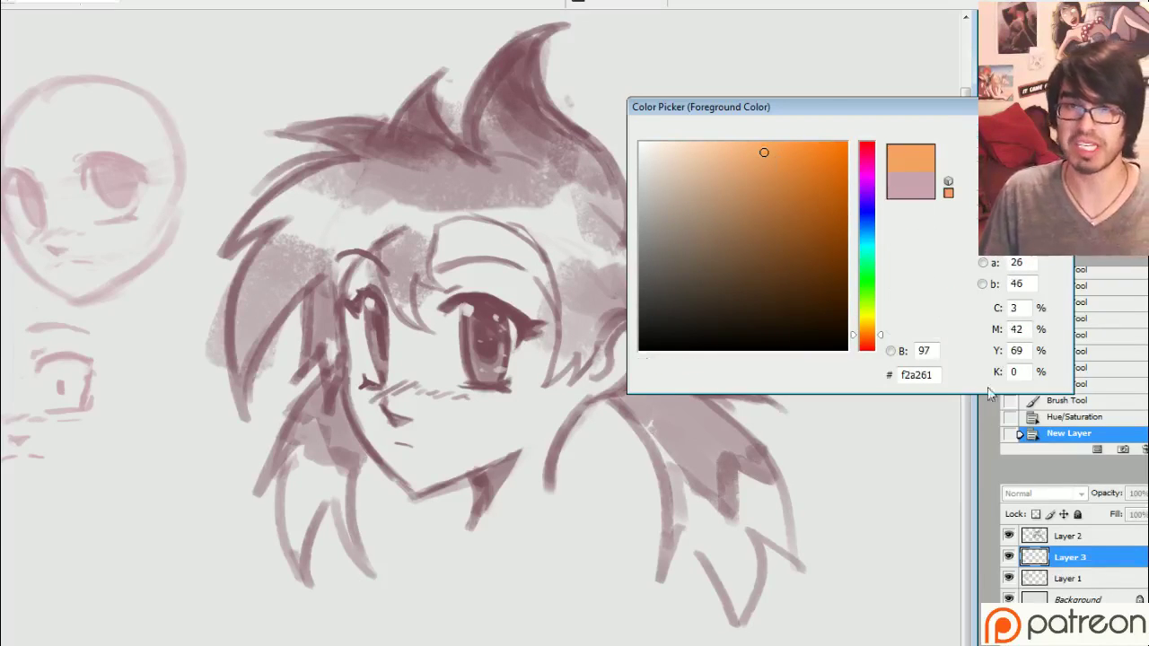
key(Return)
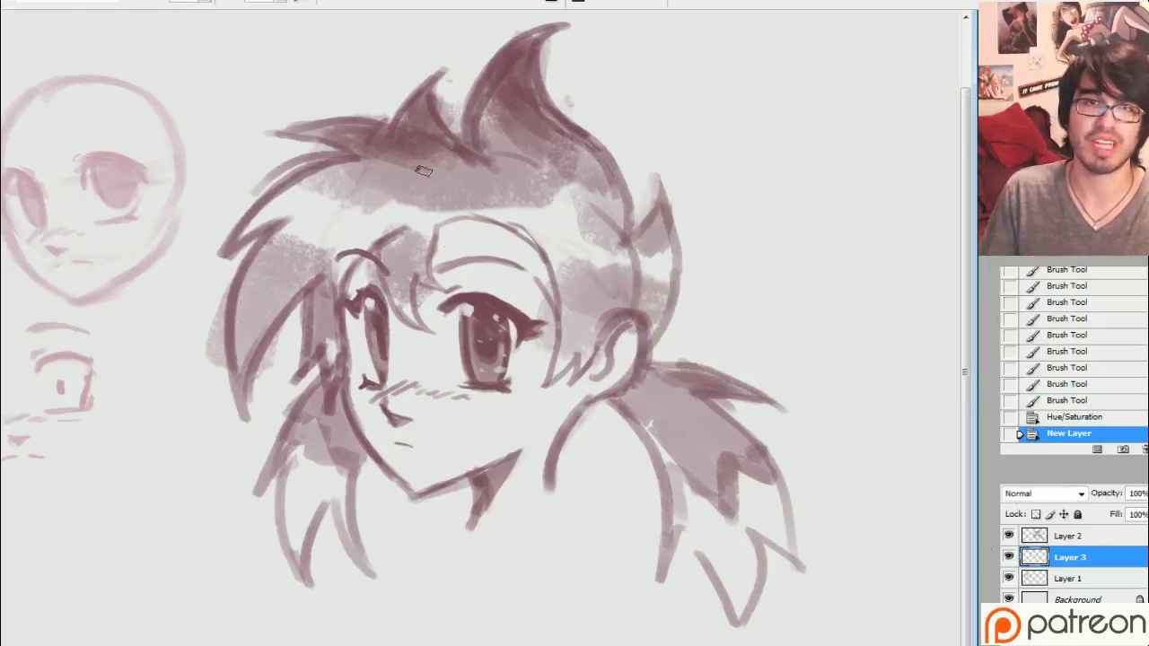
Step: Paint orange over the front locks and bangs, the side hair by the ear, the back of the head and the tall spike's base
mouse_move(244, 326)
mouse_down()
mouse_move(310, 239)
mouse_move(244, 340)
mouse_move(318, 256)
mouse_up()
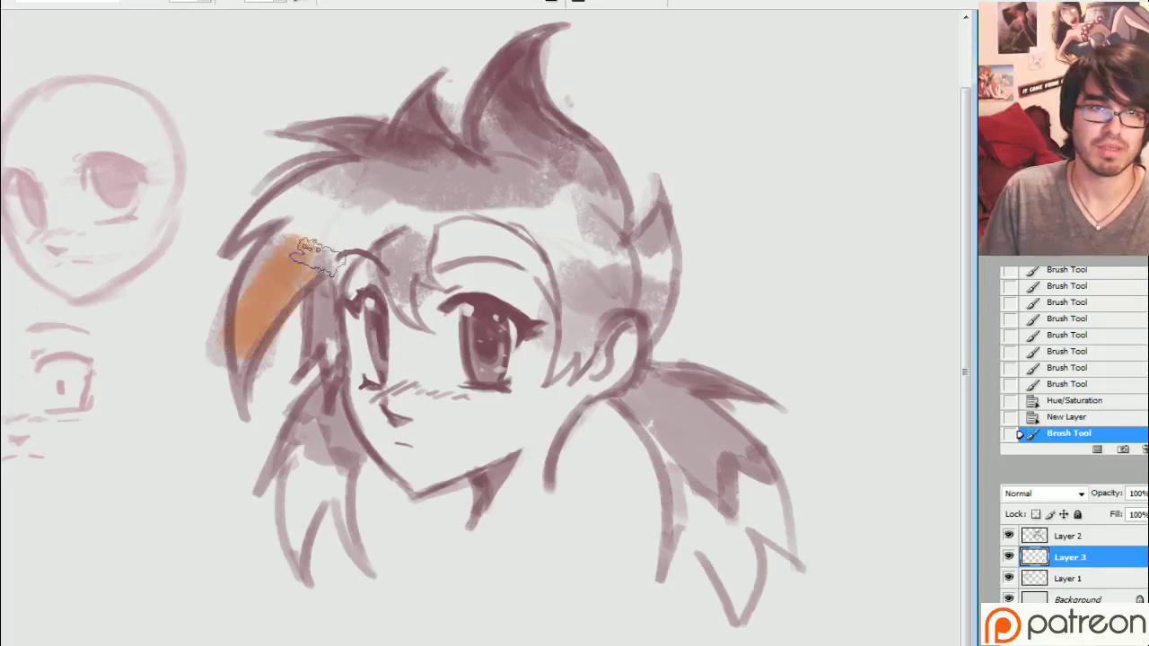
drag(262, 303, 308, 239)
drag(246, 354, 245, 379)
mouse_move(323, 311)
mouse_down()
mouse_move(324, 364)
mouse_move(330, 355)
mouse_up()
mouse_move(348, 286)
mouse_down()
mouse_move(351, 235)
mouse_move(320, 232)
mouse_up()
mouse_move(330, 224)
mouse_down()
mouse_move(302, 214)
mouse_move(269, 233)
mouse_move(363, 180)
mouse_move(349, 199)
mouse_move(402, 208)
mouse_up()
mouse_move(412, 311)
mouse_down()
mouse_move(411, 238)
mouse_move(402, 283)
mouse_move(404, 260)
mouse_move(415, 266)
mouse_move(390, 252)
mouse_up()
mouse_move(564, 366)
mouse_down()
mouse_move(582, 325)
mouse_move(570, 278)
mouse_move(584, 303)
mouse_move(586, 276)
mouse_move(622, 281)
mouse_move(582, 323)
mouse_move(633, 298)
mouse_move(646, 321)
mouse_move(652, 217)
mouse_move(611, 207)
mouse_move(606, 233)
mouse_move(599, 225)
mouse_move(565, 157)
mouse_move(552, 83)
mouse_up()
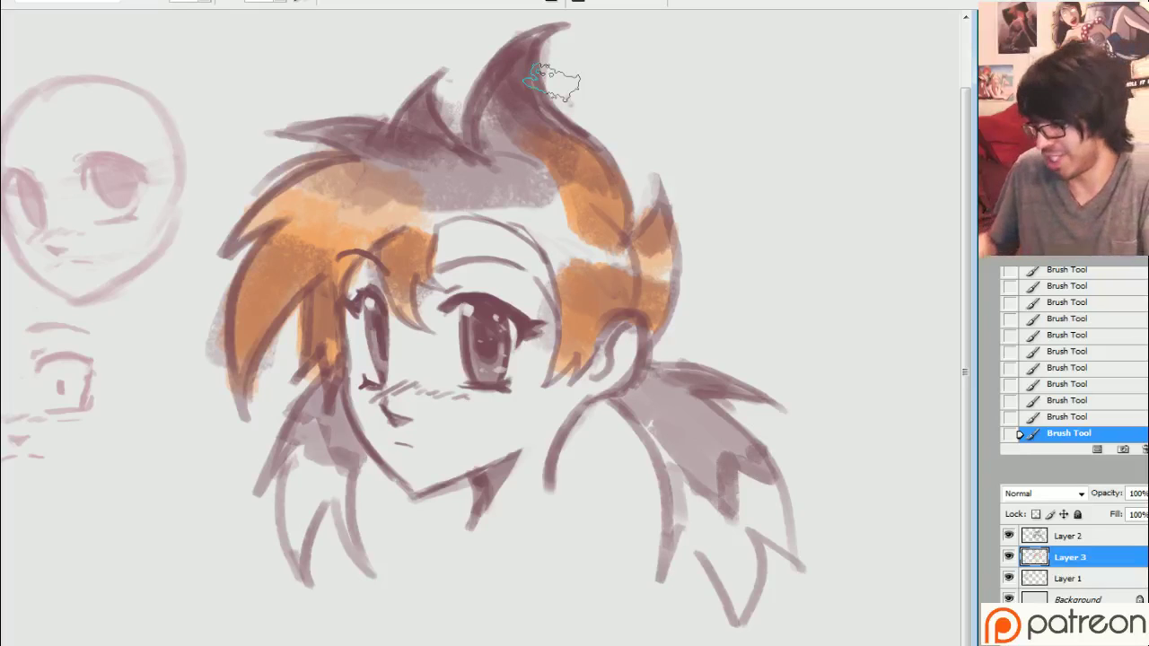
mouse_move(637, 175)
mouse_down()
mouse_move(552, 148)
mouse_move(569, 218)
mouse_move(528, 184)
mouse_move(489, 112)
mouse_up()
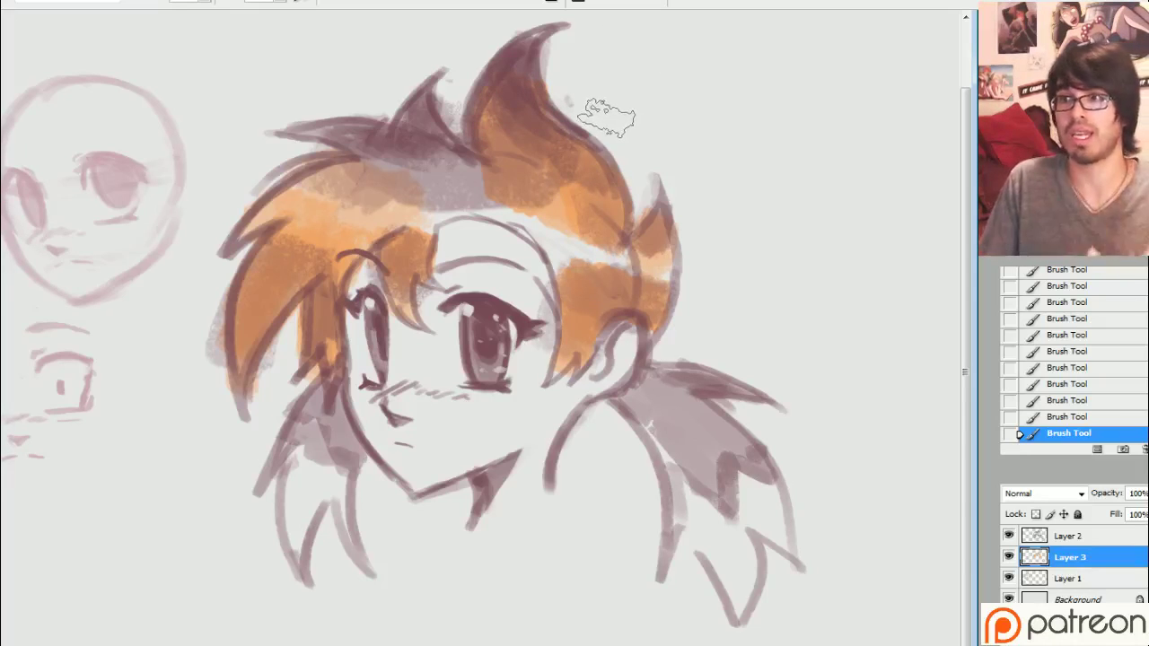
Step: Shrink the brush and fill the tall spike's tip, the smaller front spikes and the rest of the crown with orange
key(bracketleft)
key(bracketleft)
key(bracketleft)
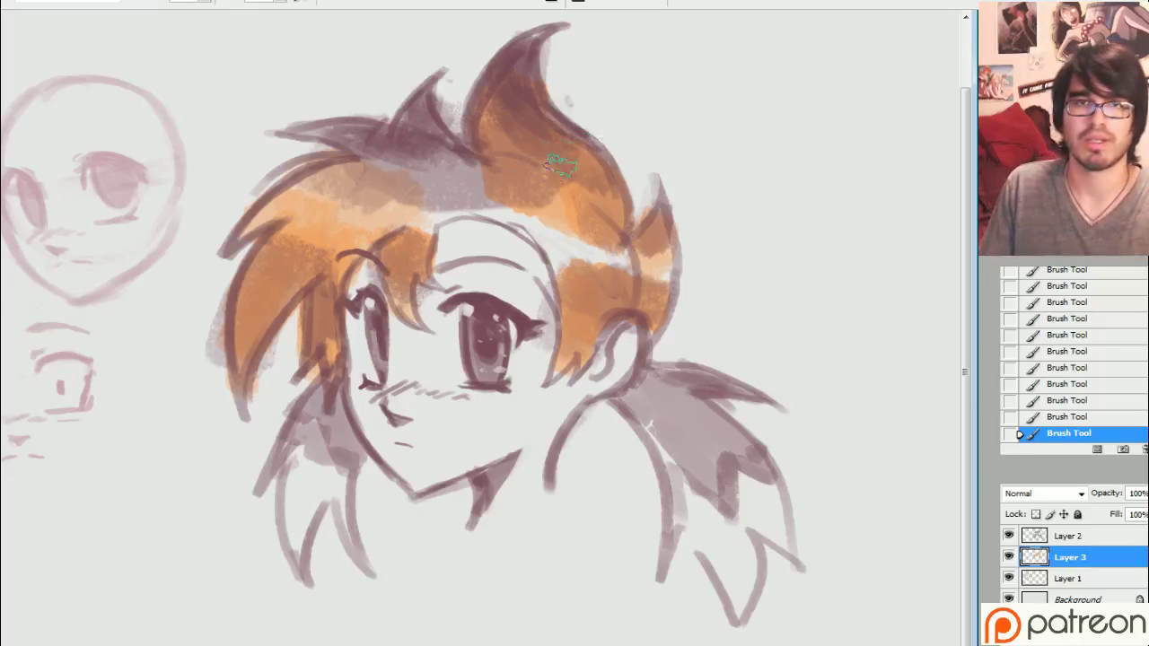
mouse_move(593, 165)
mouse_down()
mouse_move(538, 86)
mouse_move(542, 33)
mouse_up()
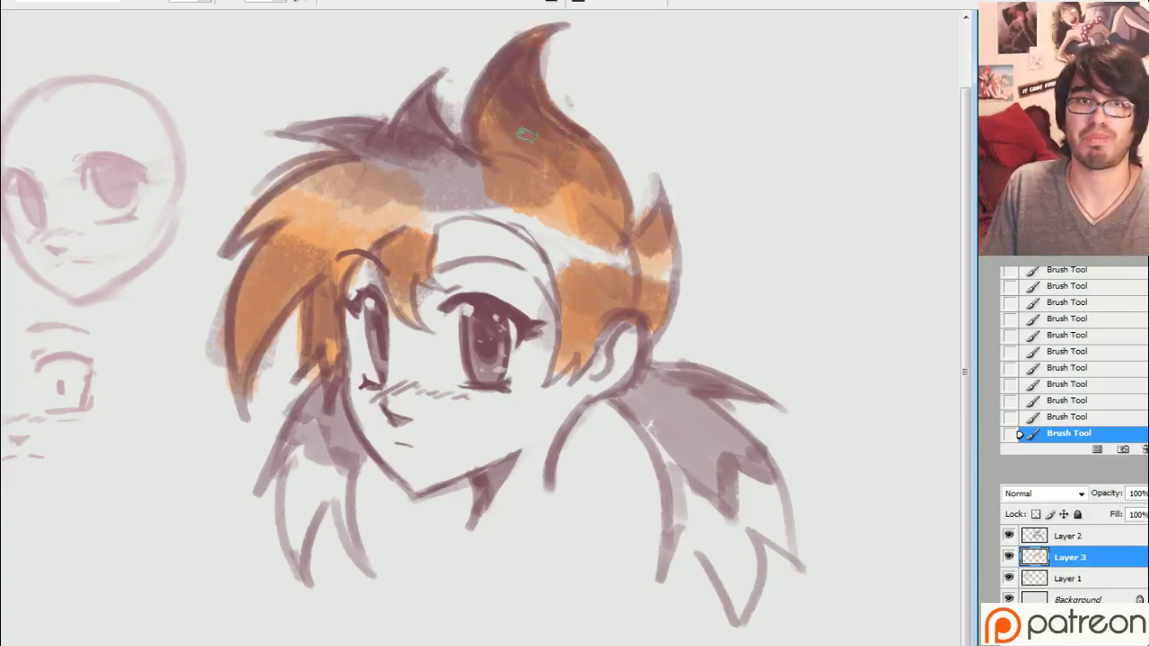
mouse_move(413, 129)
mouse_down()
mouse_move(485, 177)
mouse_move(441, 138)
mouse_move(403, 134)
mouse_move(402, 157)
mouse_move(465, 175)
mouse_up()
mouse_move(359, 161)
mouse_down()
mouse_move(340, 130)
mouse_move(377, 137)
mouse_move(318, 133)
mouse_move(412, 147)
mouse_move(406, 188)
mouse_move(369, 164)
mouse_move(330, 190)
mouse_move(381, 220)
mouse_move(432, 175)
mouse_move(410, 224)
mouse_move(460, 189)
mouse_move(635, 274)
mouse_move(604, 278)
mouse_move(577, 256)
mouse_move(621, 274)
mouse_up()
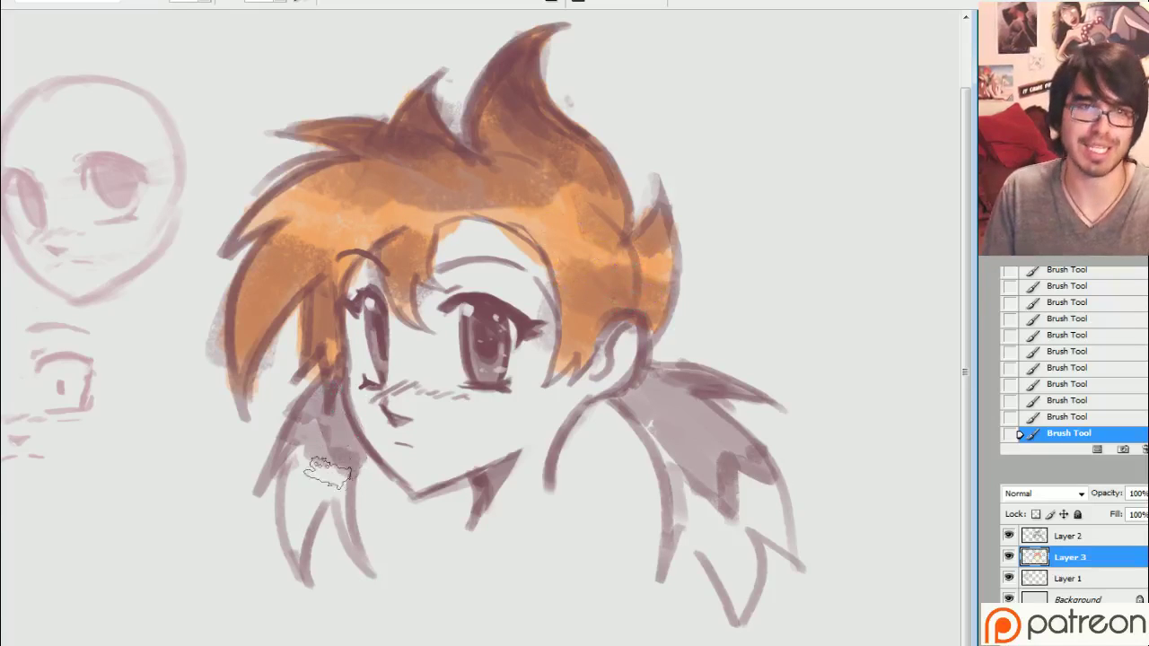
Step: Paint the upper parts of both ponytails orange and strengthen the orange on the bangs
mouse_move(353, 537)
mouse_down()
mouse_move(331, 422)
mouse_move(310, 406)
mouse_move(287, 449)
mouse_move(359, 384)
mouse_up()
mouse_move(639, 415)
mouse_down()
mouse_move(725, 504)
mouse_move(729, 459)
mouse_move(748, 462)
mouse_move(655, 398)
mouse_move(668, 378)
mouse_move(716, 393)
mouse_up()
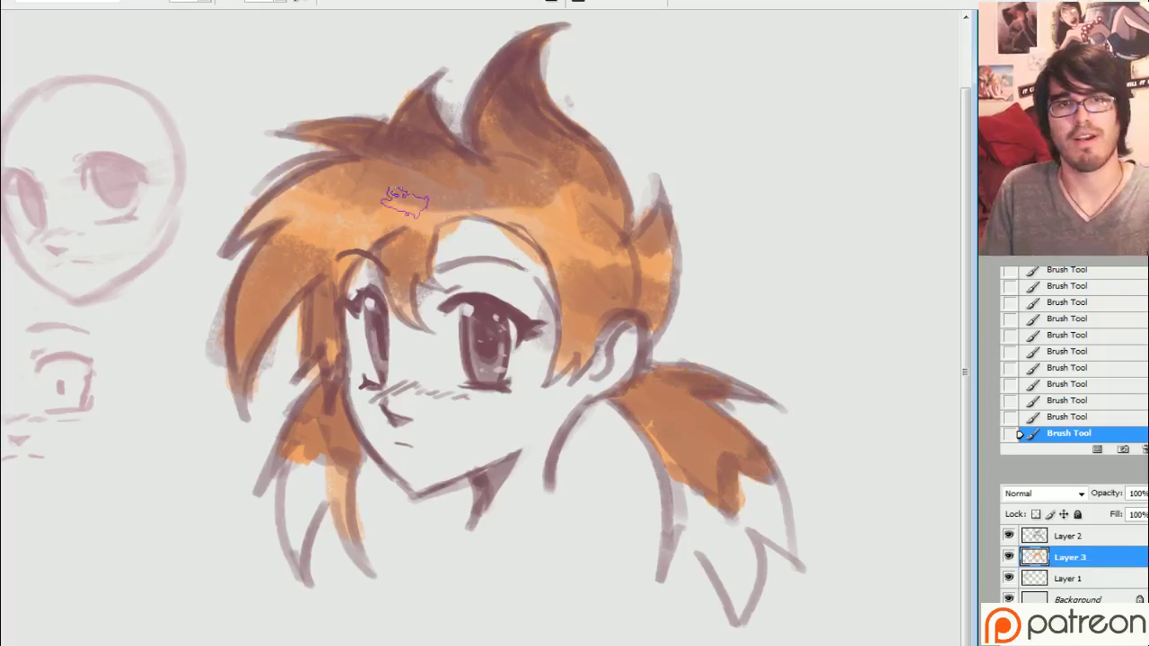
drag(355, 229, 308, 207)
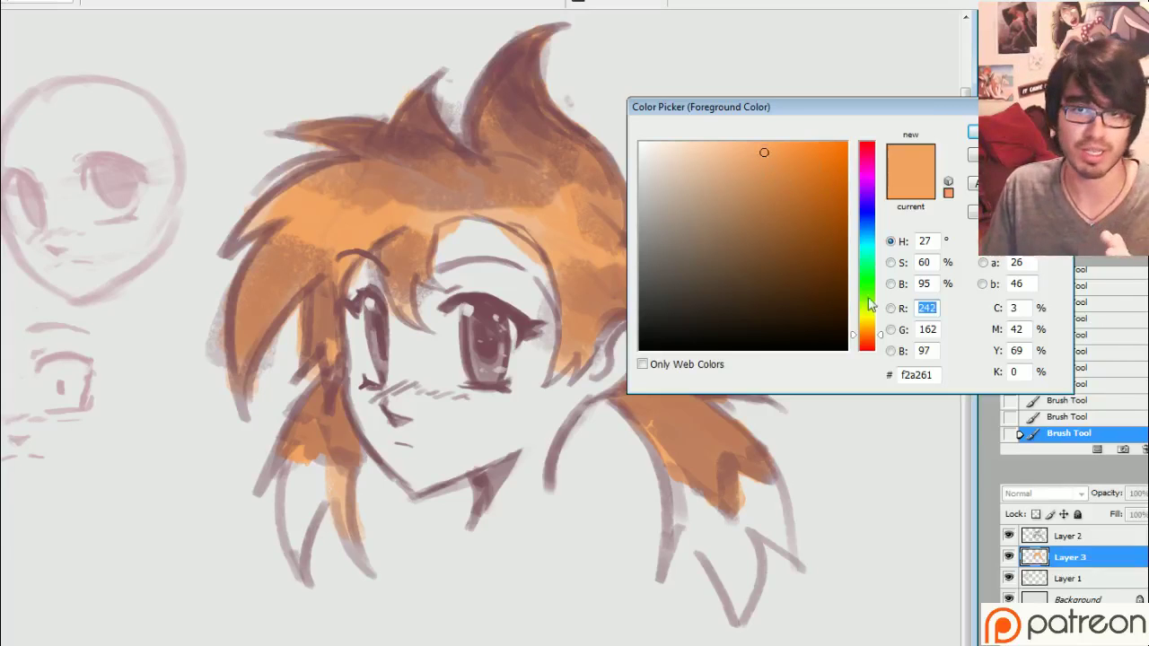
Step: Choose pale yellow fae2a3 and paint the highlight band across the hair and the tips of both ponytails
drag(880, 340, 881, 325)
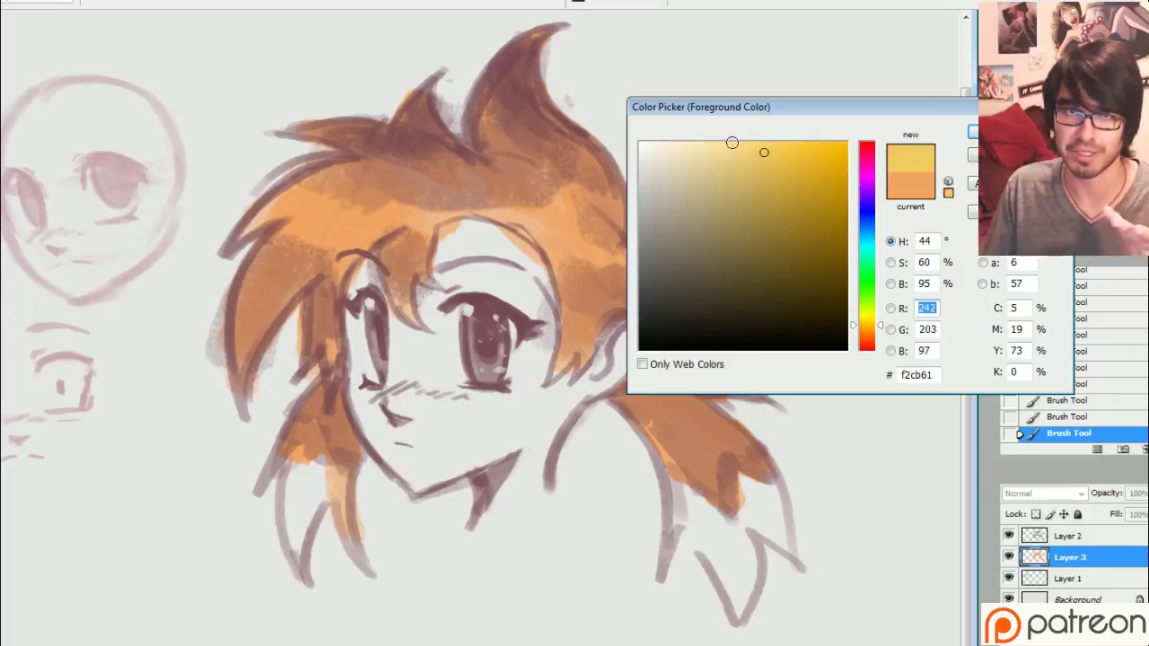
click(713, 146)
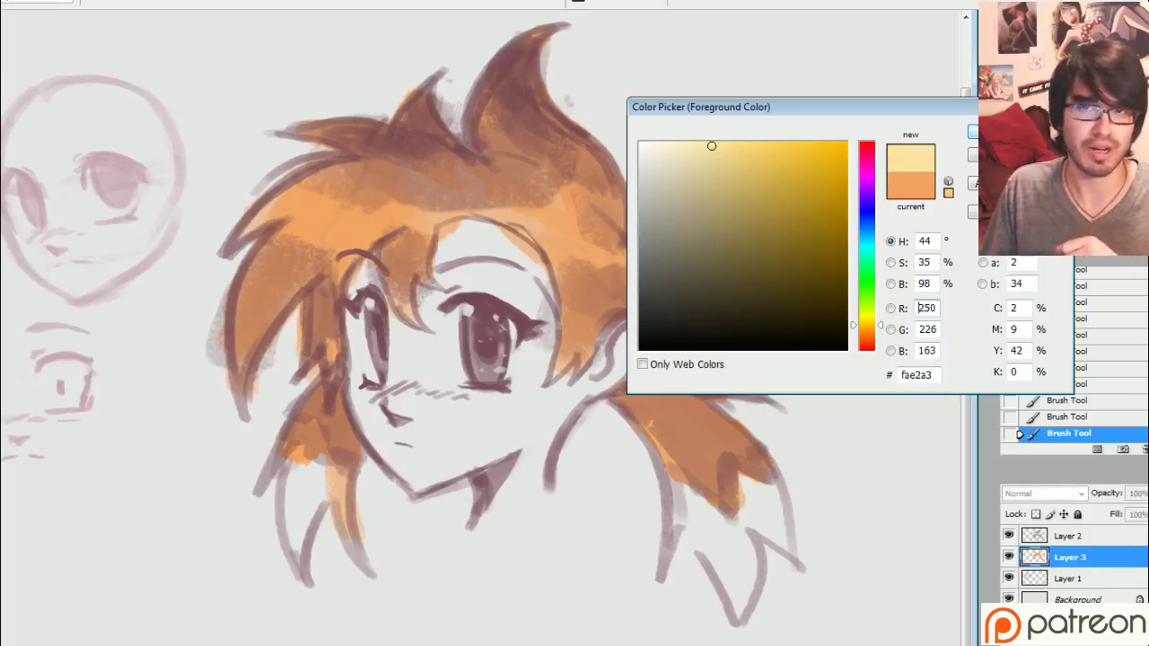
click(982, 133)
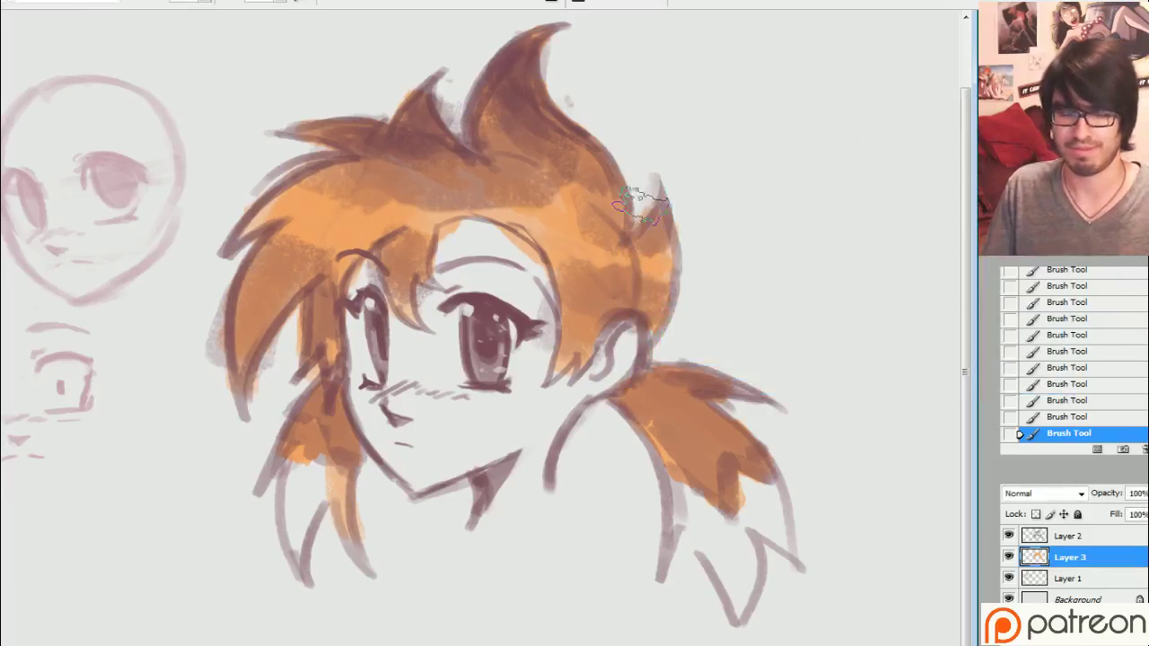
mouse_move(296, 218)
mouse_down()
mouse_move(270, 225)
mouse_move(462, 220)
mouse_up()
mouse_move(582, 232)
mouse_down()
mouse_move(546, 231)
mouse_move(645, 259)
mouse_move(630, 253)
mouse_up()
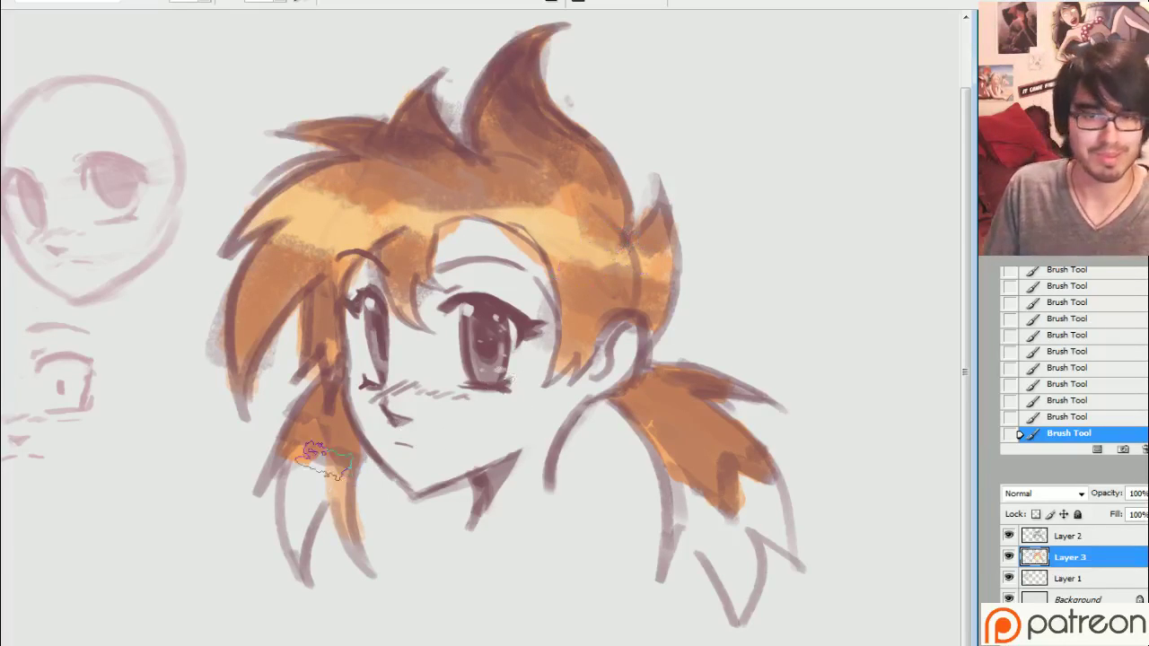
mouse_move(294, 525)
mouse_down()
mouse_move(311, 478)
mouse_move(323, 507)
mouse_up()
mouse_move(711, 526)
mouse_down()
mouse_move(731, 503)
mouse_move(746, 511)
mouse_move(770, 484)
mouse_move(732, 476)
mouse_up()
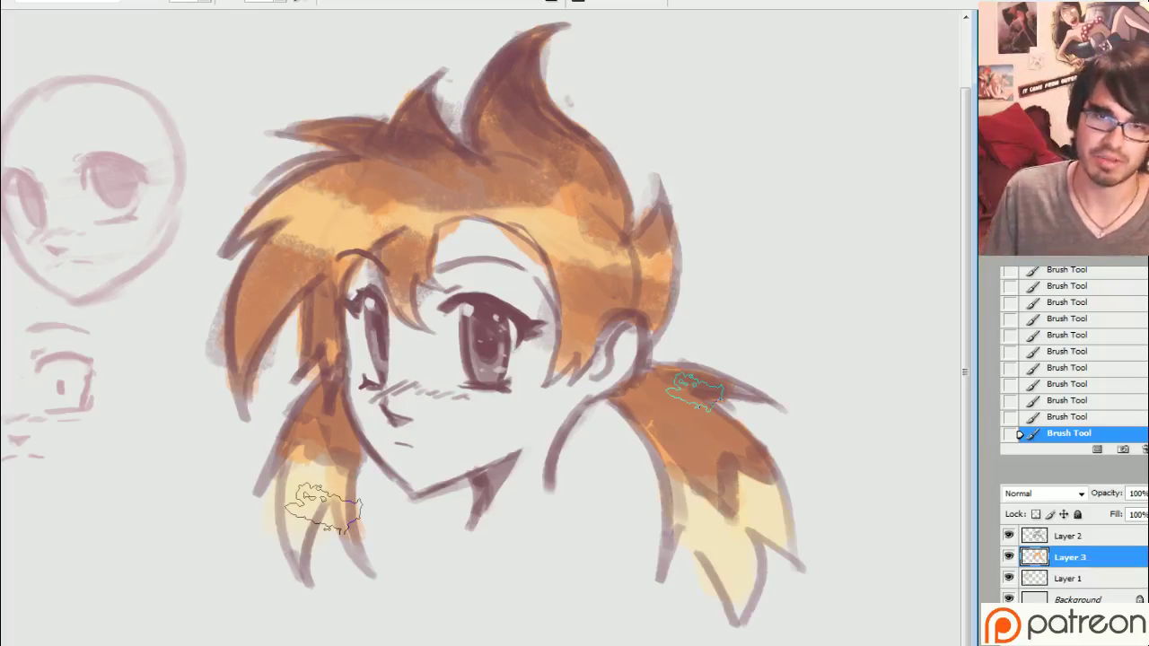
Step: Add a new layer between Layer 1 and the hair colour layer, and choose a light peach foreground colour
click(1068, 579)
key(ctrl+shift+n)
key(Return)
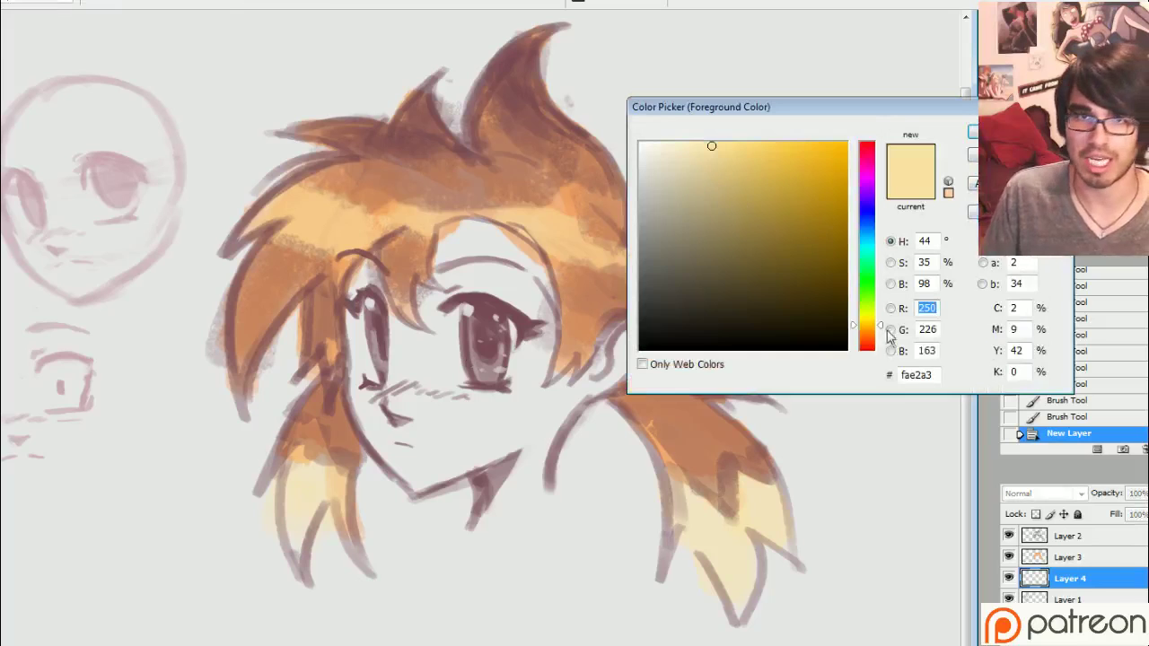
drag(884, 328, 879, 332)
click(752, 146)
click(732, 144)
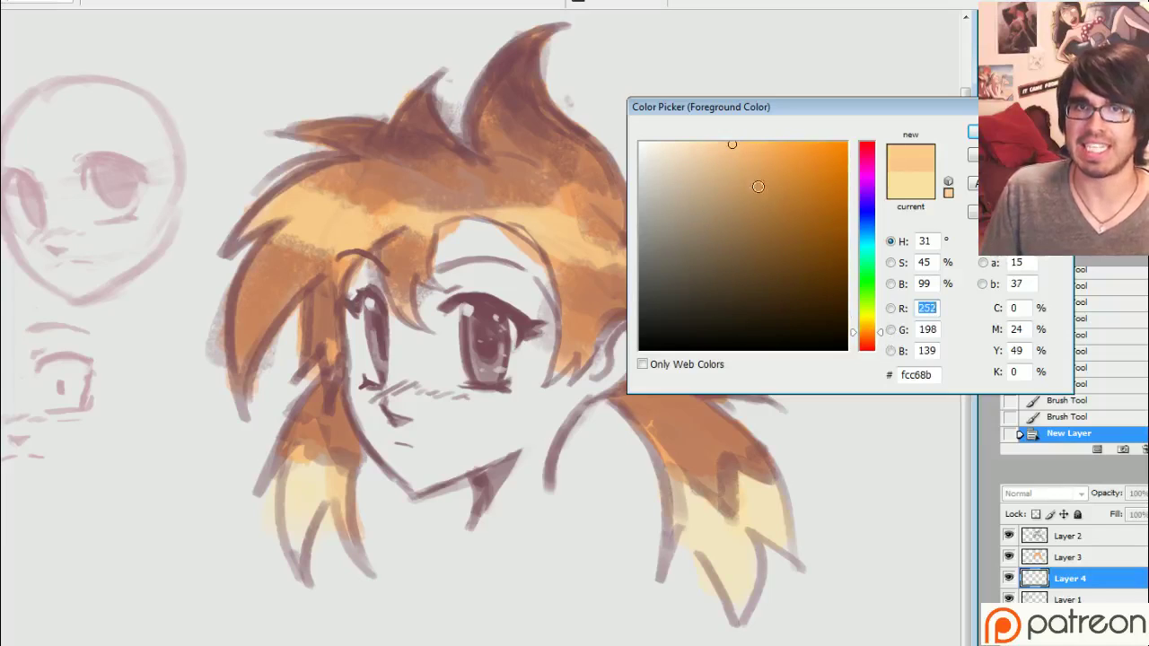
click(883, 337)
click(715, 140)
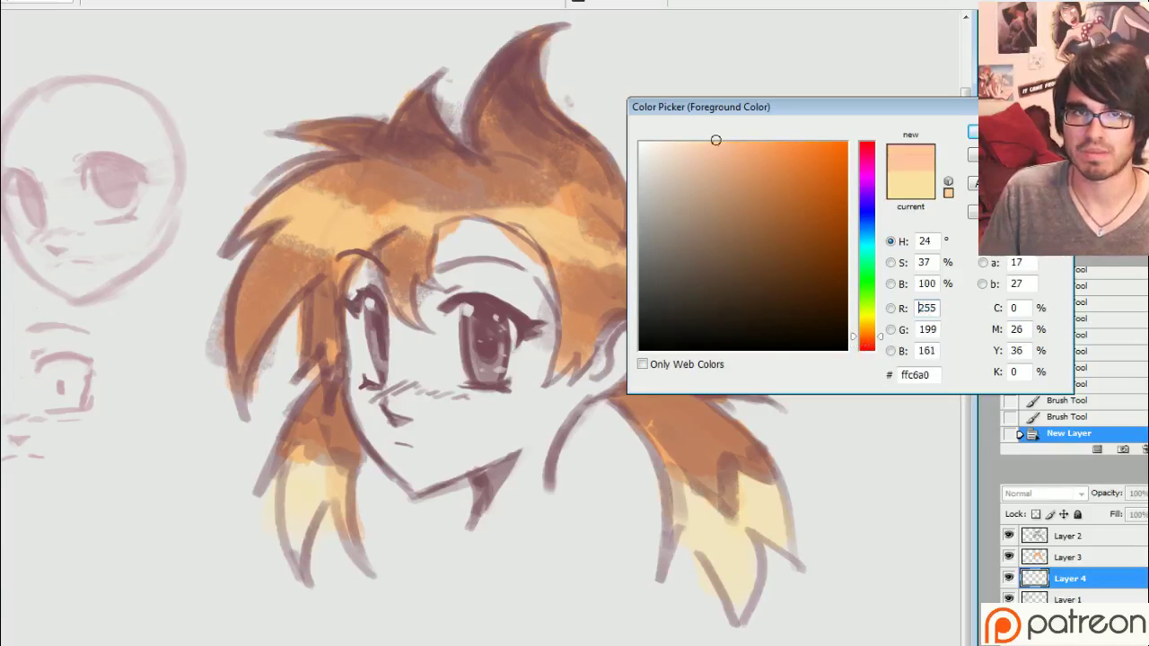
click(703, 142)
click(996, 132)
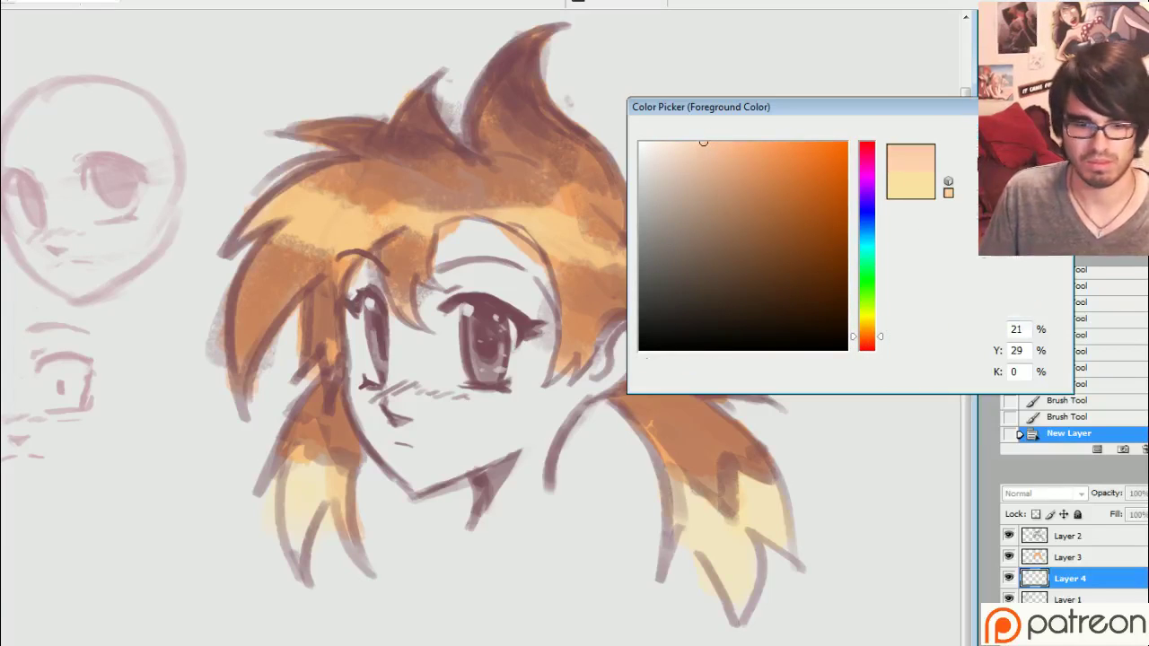
Step: Paint the face, forehead, ear and neck with the peach skin tone
click(408, 430)
mouse_move(388, 289)
mouse_down()
mouse_move(425, 440)
mouse_move(491, 264)
mouse_move(507, 468)
mouse_move(621, 347)
mouse_up()
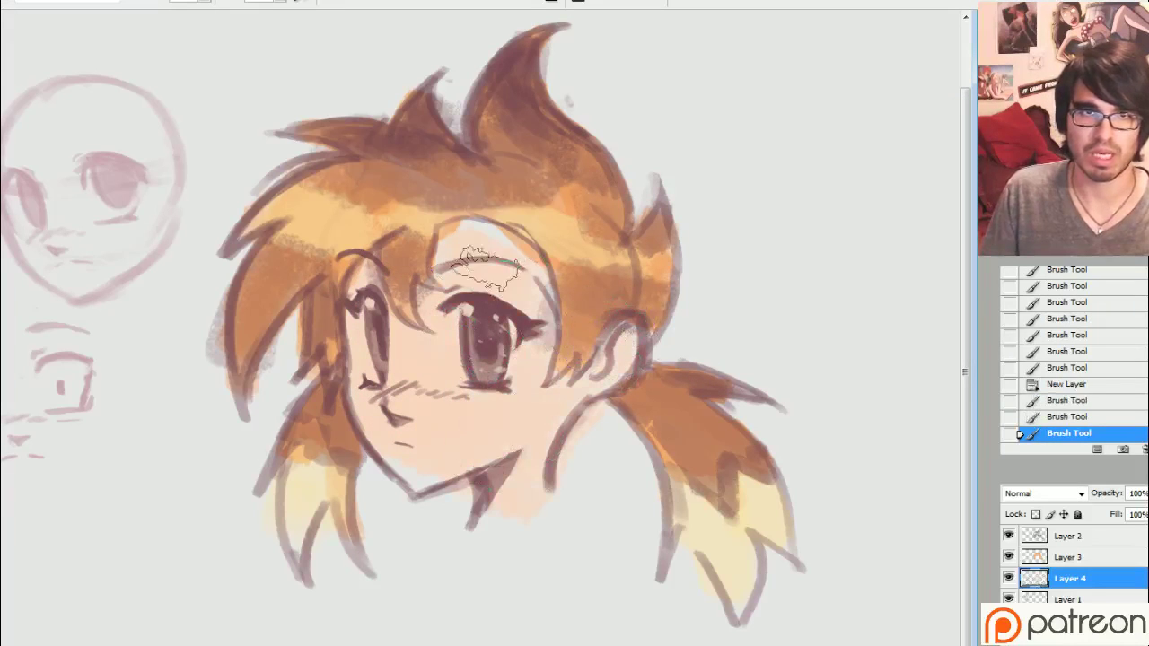
drag(484, 269, 491, 272)
mouse_move(410, 410)
mouse_down()
mouse_move(409, 395)
mouse_move(388, 404)
mouse_up()
Step: Blend further skin tone over the cheek, the forehead beside the eye and the chin, sampling colour near the chin
right_click(582, 499)
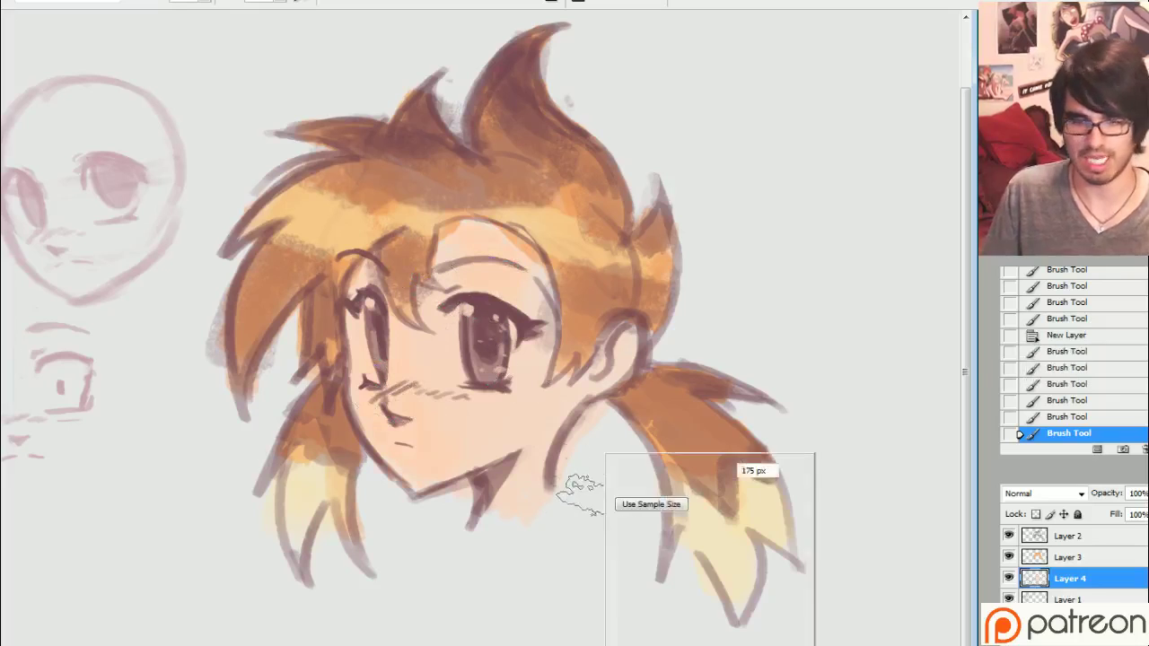
drag(519, 406, 433, 451)
mouse_move(556, 368)
mouse_down()
mouse_move(530, 400)
mouse_move(457, 436)
mouse_move(475, 408)
mouse_up()
mouse_move(477, 251)
mouse_down()
mouse_move(499, 280)
mouse_move(528, 287)
mouse_up()
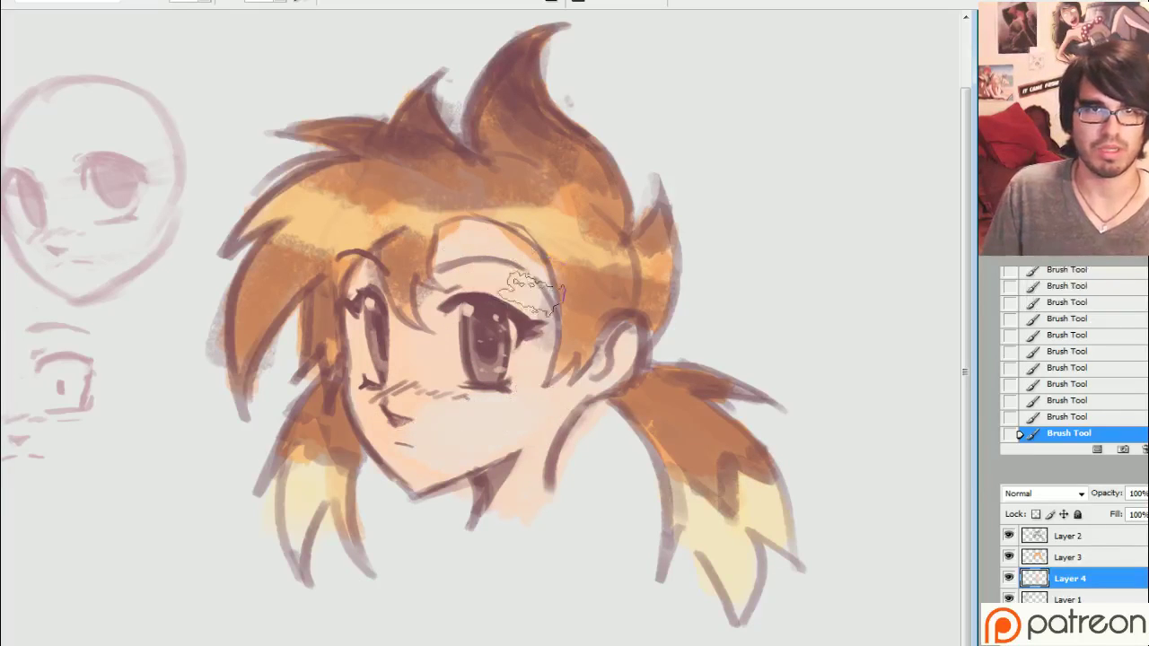
alt+click(417, 477)
drag(420, 464, 422, 425)
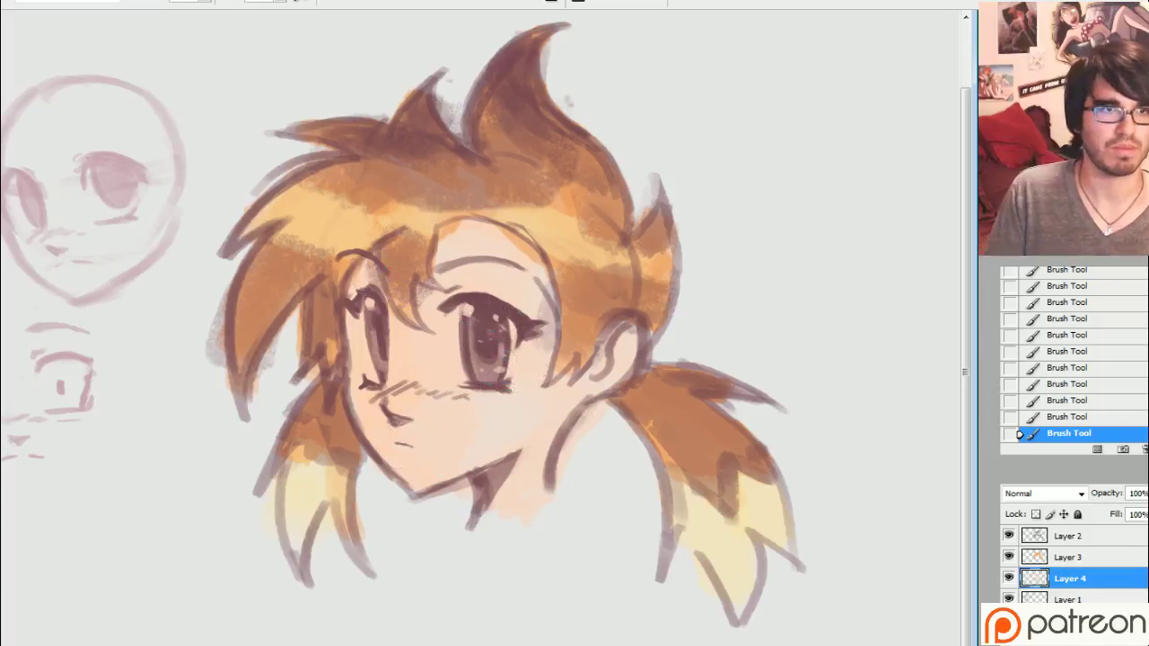
Step: Try the darker peach f0bca2 as the foreground colour for the skin
click(1, 422)
click(707, 153)
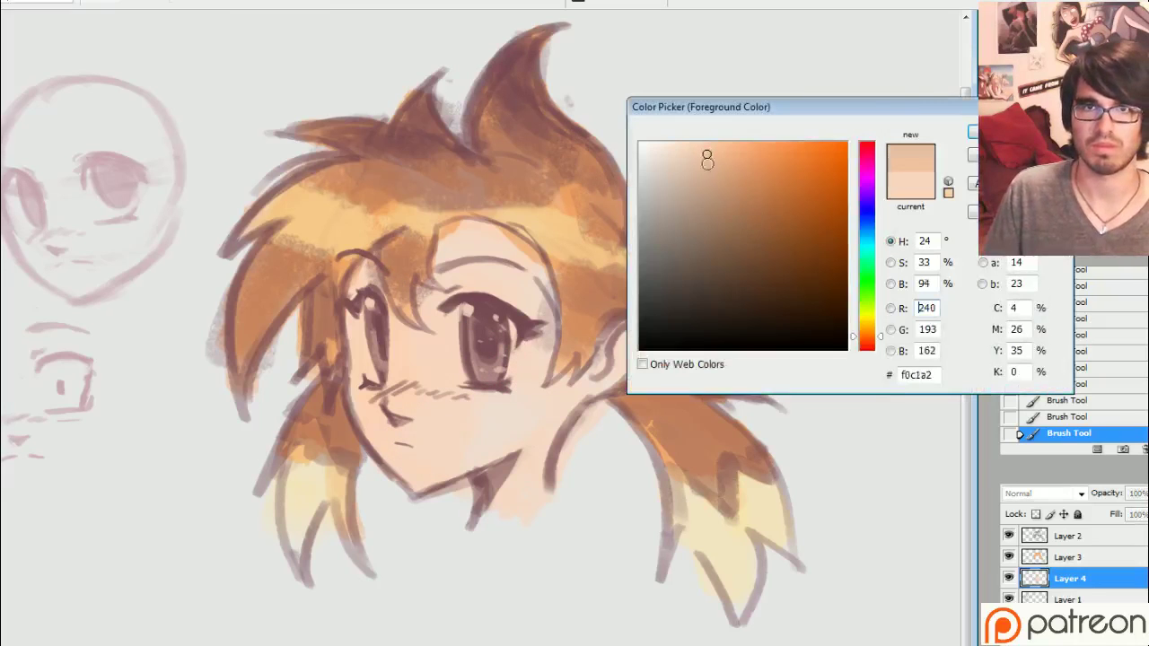
click(881, 339)
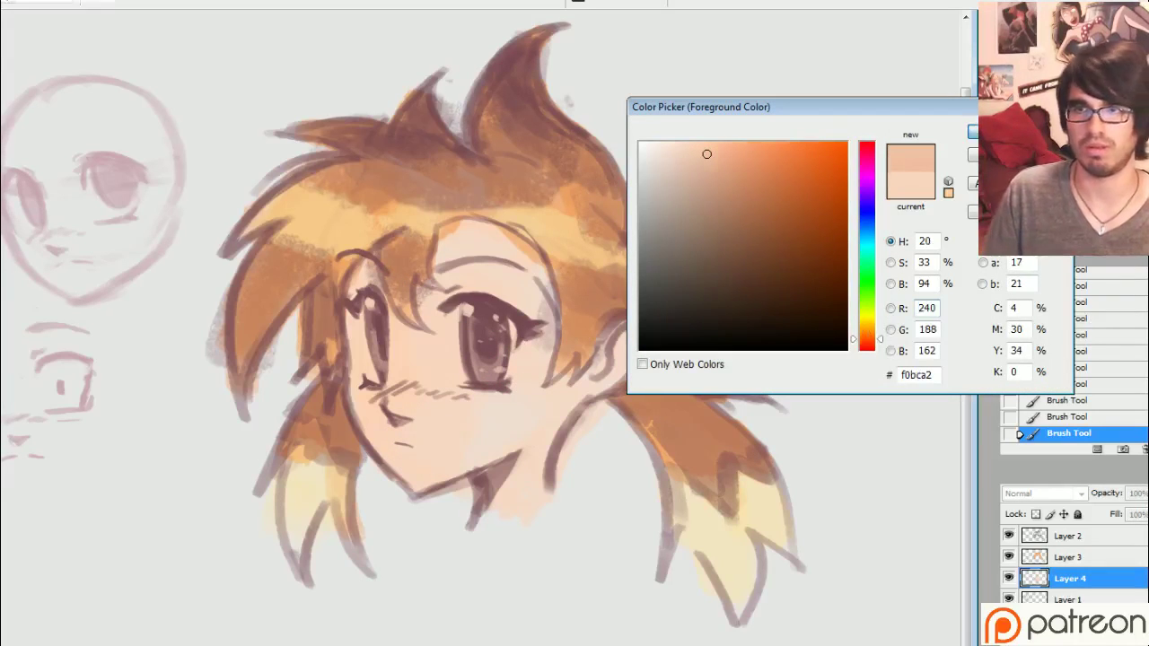
key(Return)
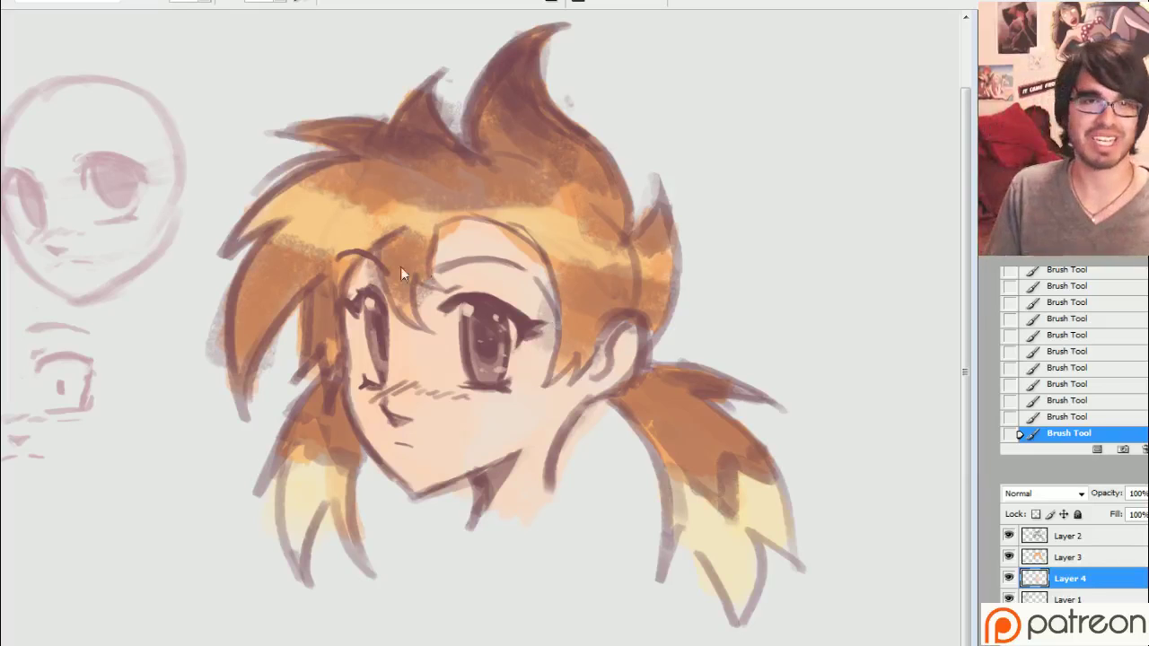
Step: Paint a soft blush across the nose and cheeks on Layer 4 in the pinkish peach f2a38e
alt+click(458, 422)
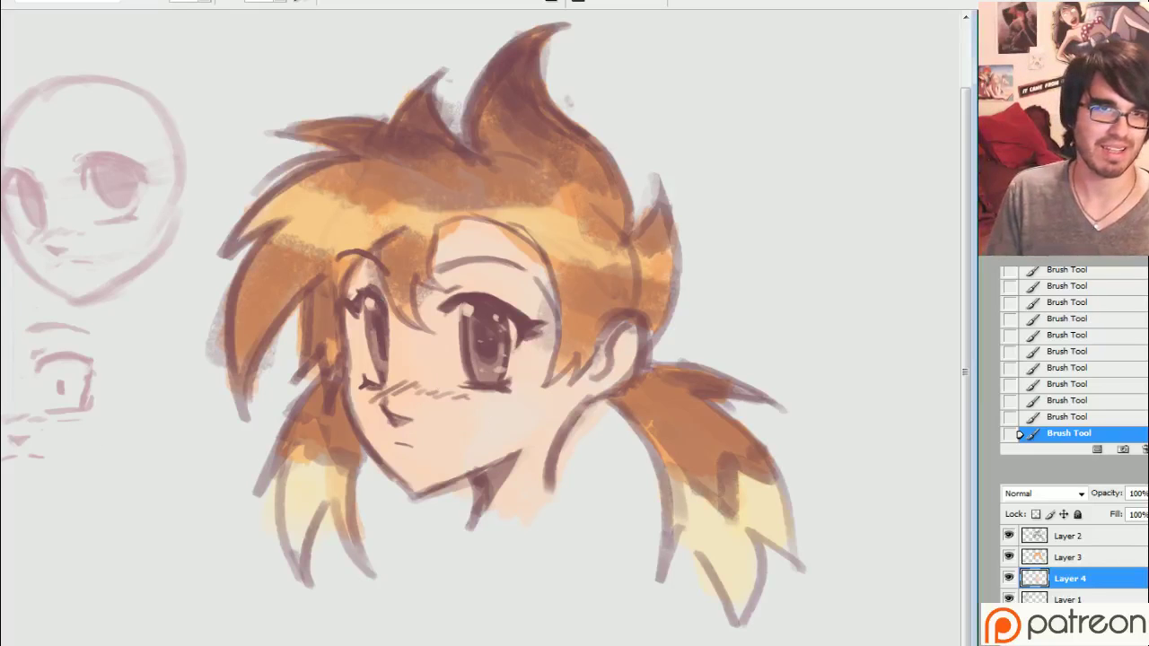
click(2, 438)
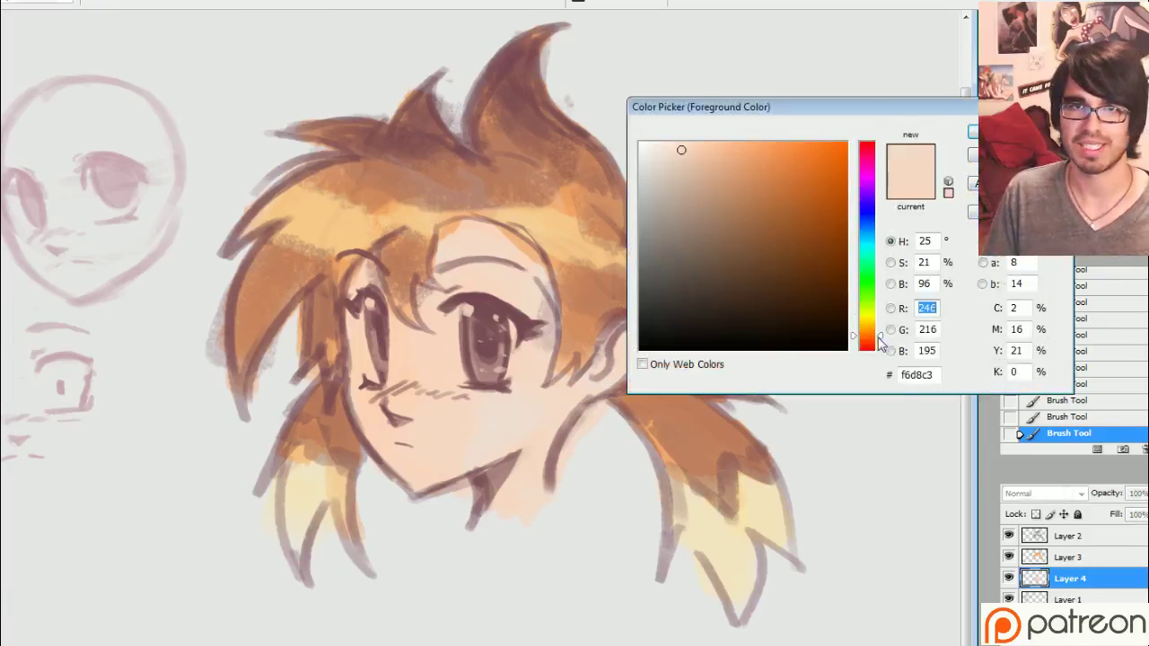
drag(880, 341, 879, 345)
drag(711, 153, 716, 157)
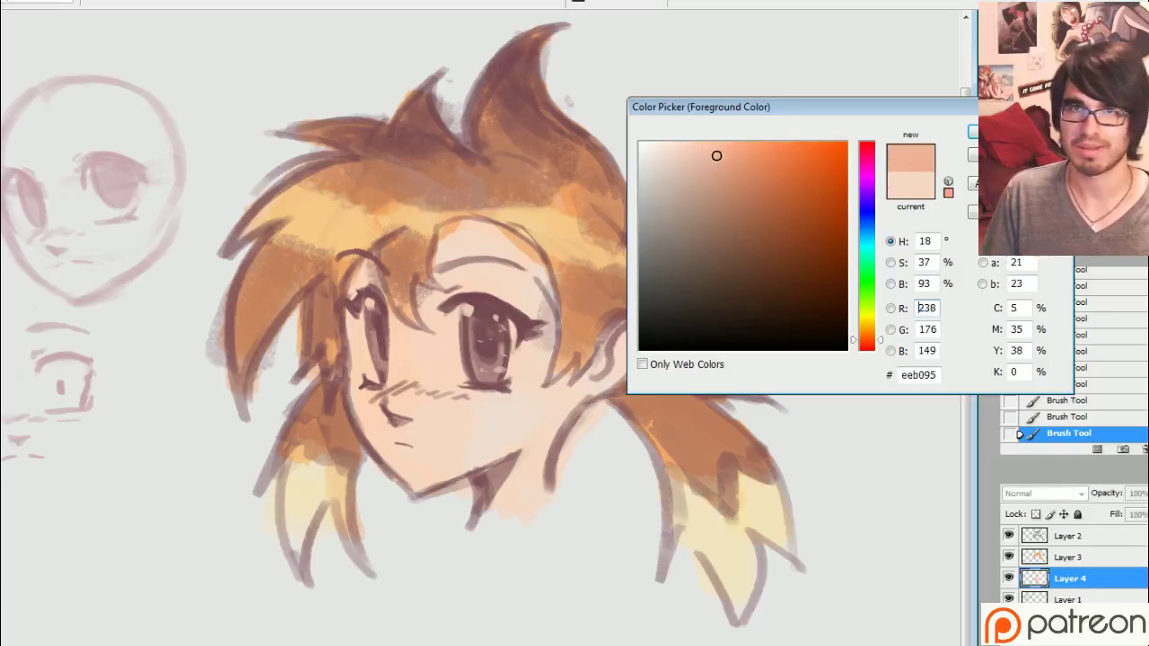
click(883, 340)
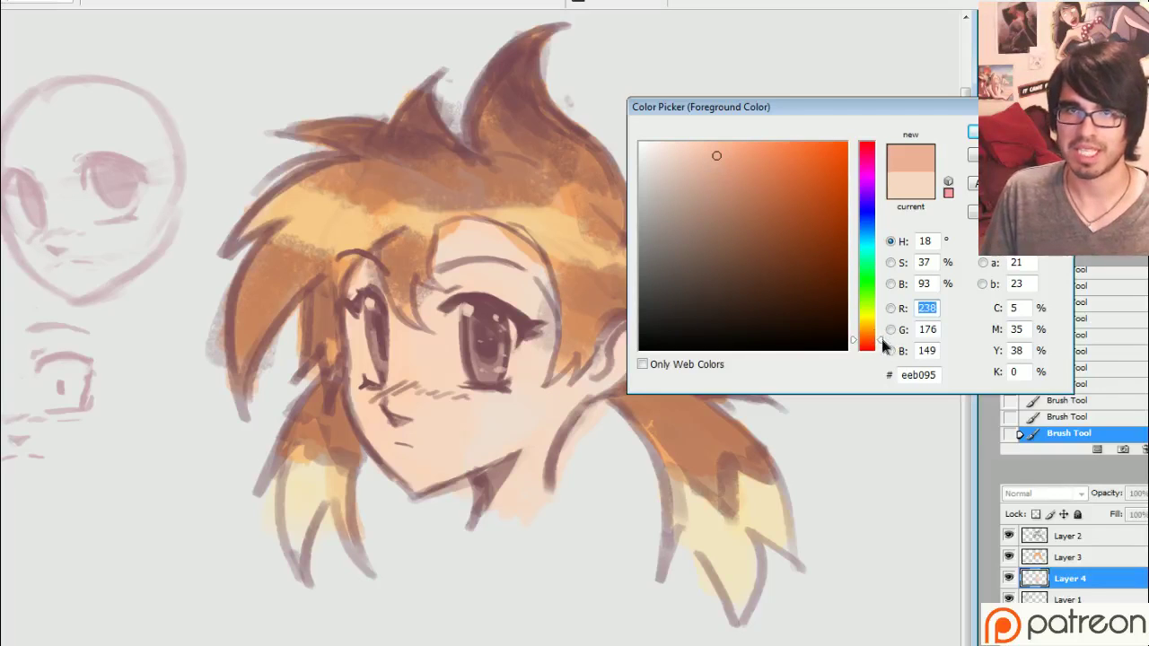
click(725, 152)
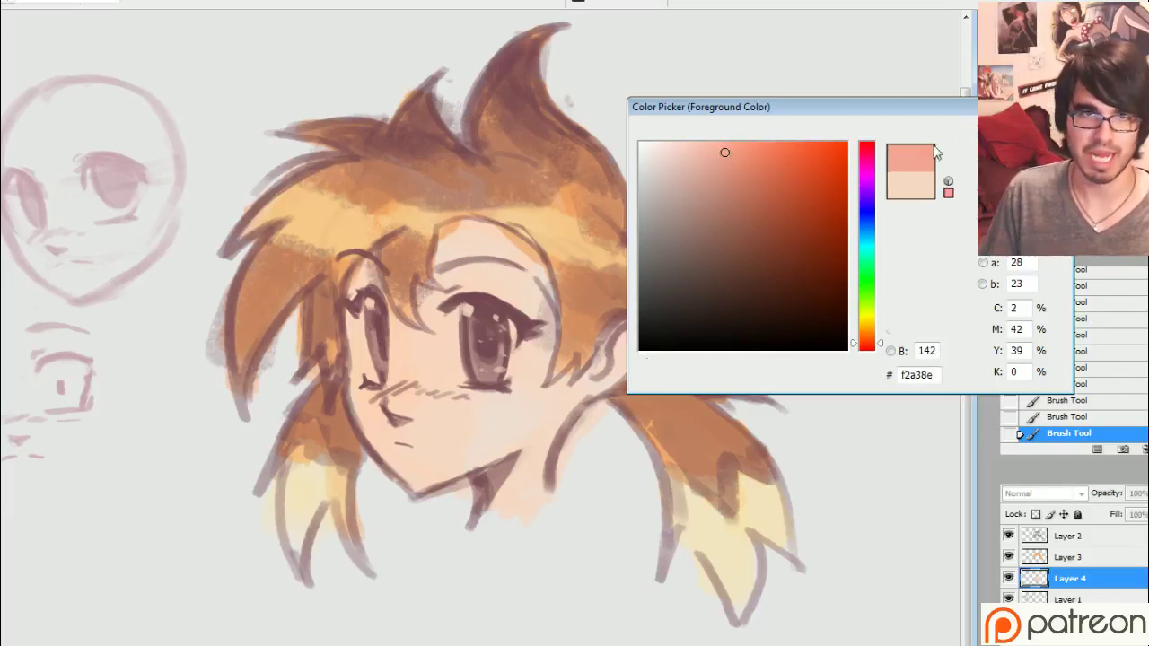
click(972, 132)
mouse_move(370, 395)
mouse_down()
mouse_move(434, 392)
mouse_move(435, 379)
mouse_move(442, 392)
mouse_move(513, 399)
mouse_move(486, 391)
mouse_move(522, 372)
mouse_move(505, 425)
mouse_up()
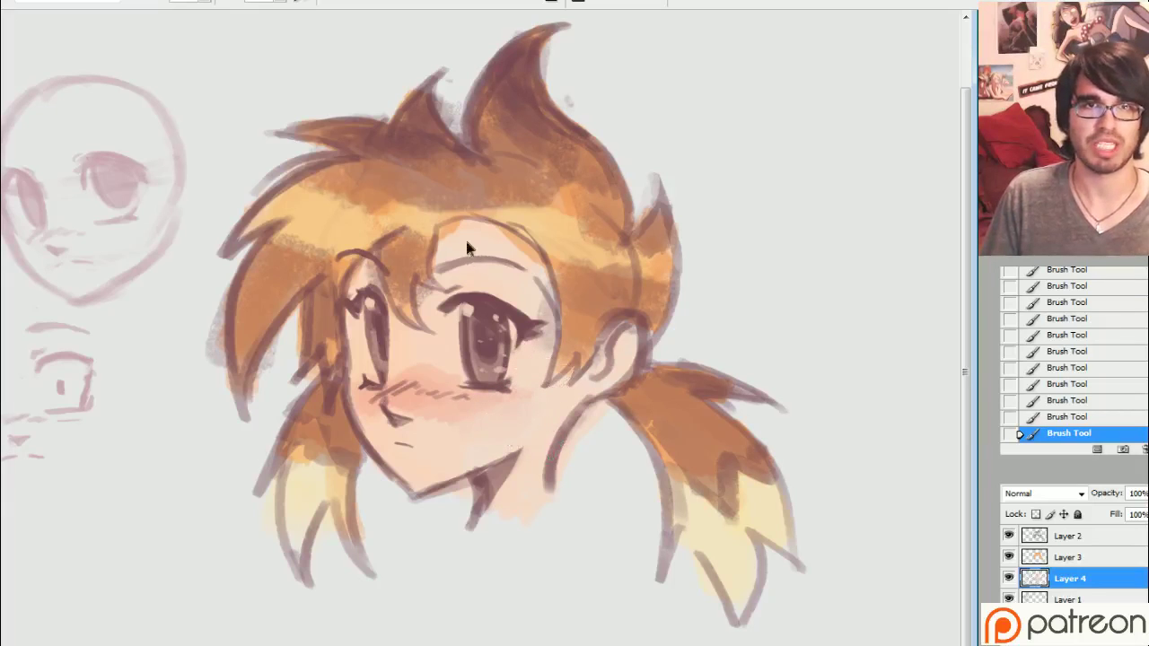
Step: Touch up the forehead skin on Layer 4 and erase the stray orange hair colour over the forehead on Layer 3
drag(458, 244, 462, 260)
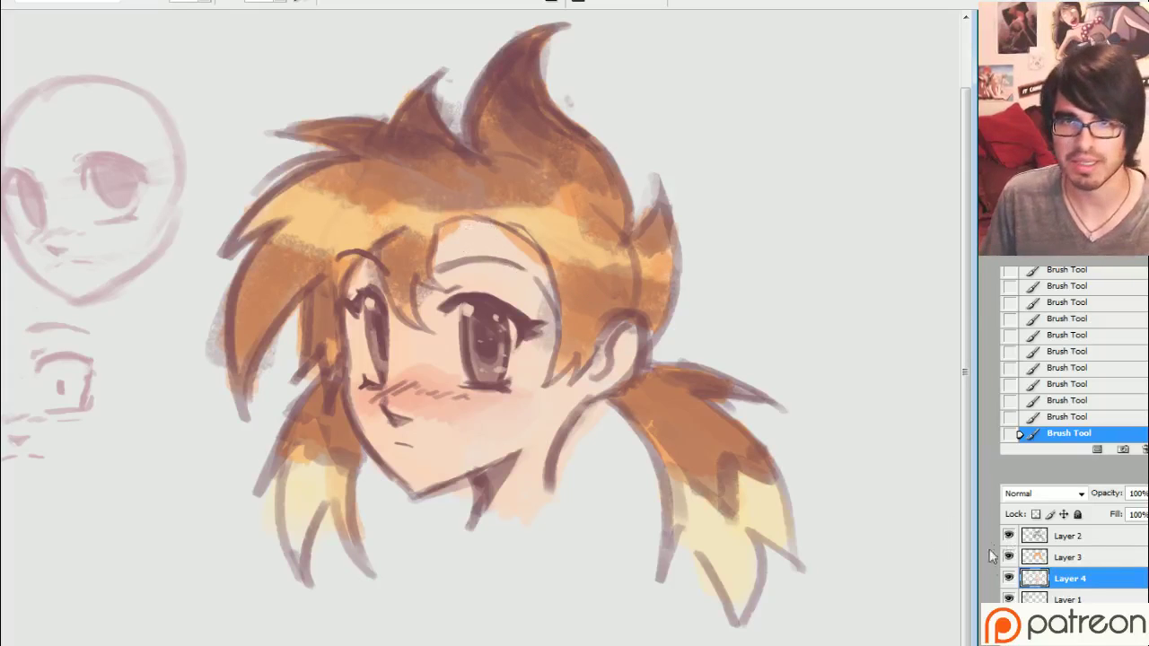
click(1008, 579)
click(1008, 579)
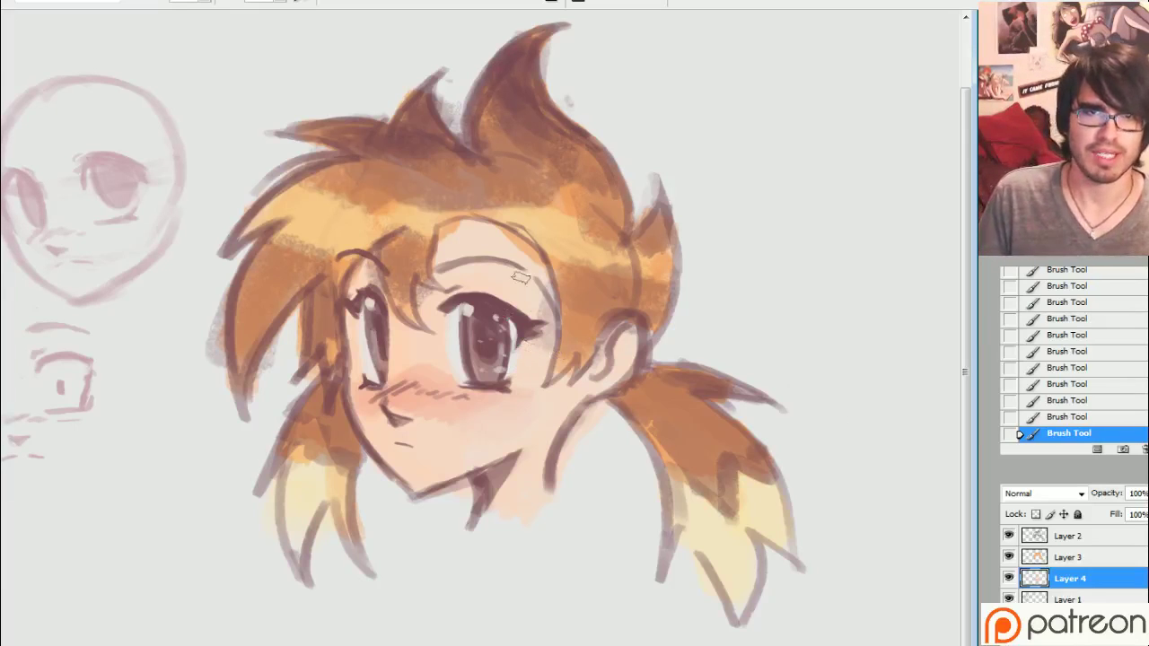
click(1065, 556)
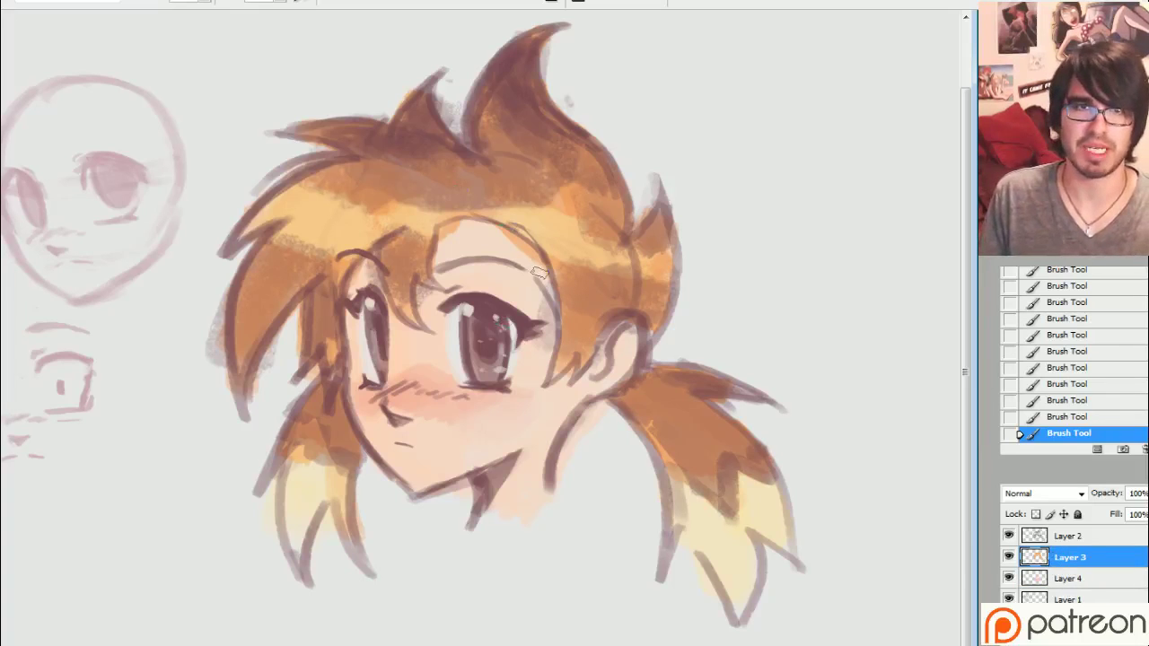
drag(539, 274, 508, 235)
drag(449, 262, 456, 268)
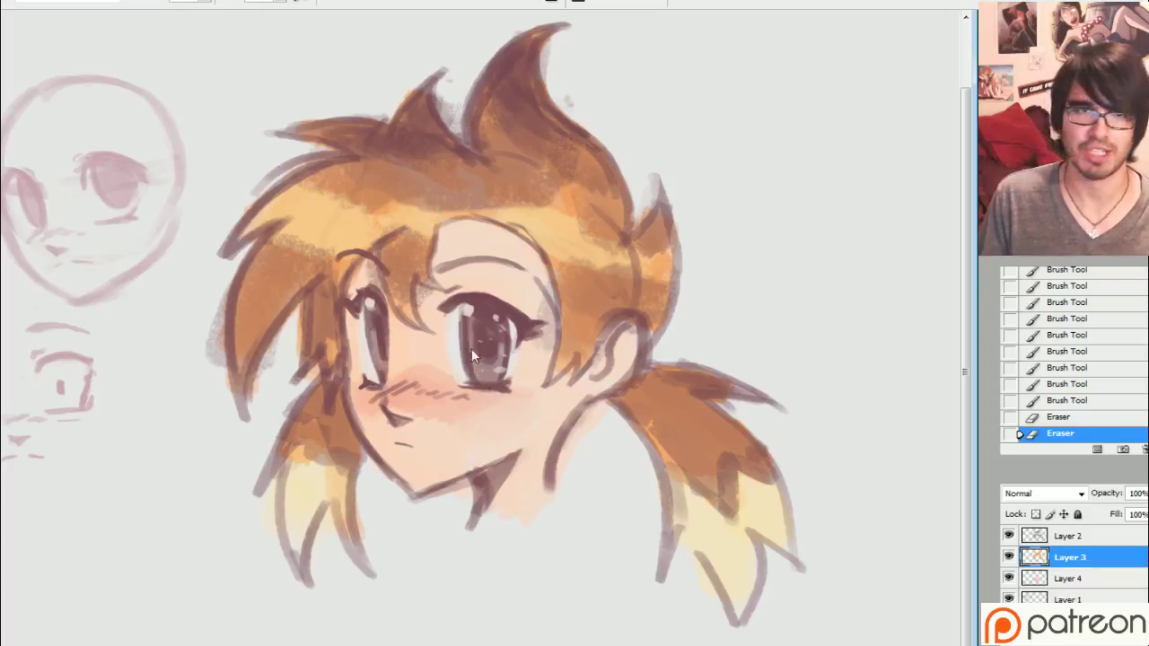
Step: Paint both irises on Layer 3 with bright teal of hue 182, saturation 84 and brightness 88, adding small dots of colour
click(2, 422)
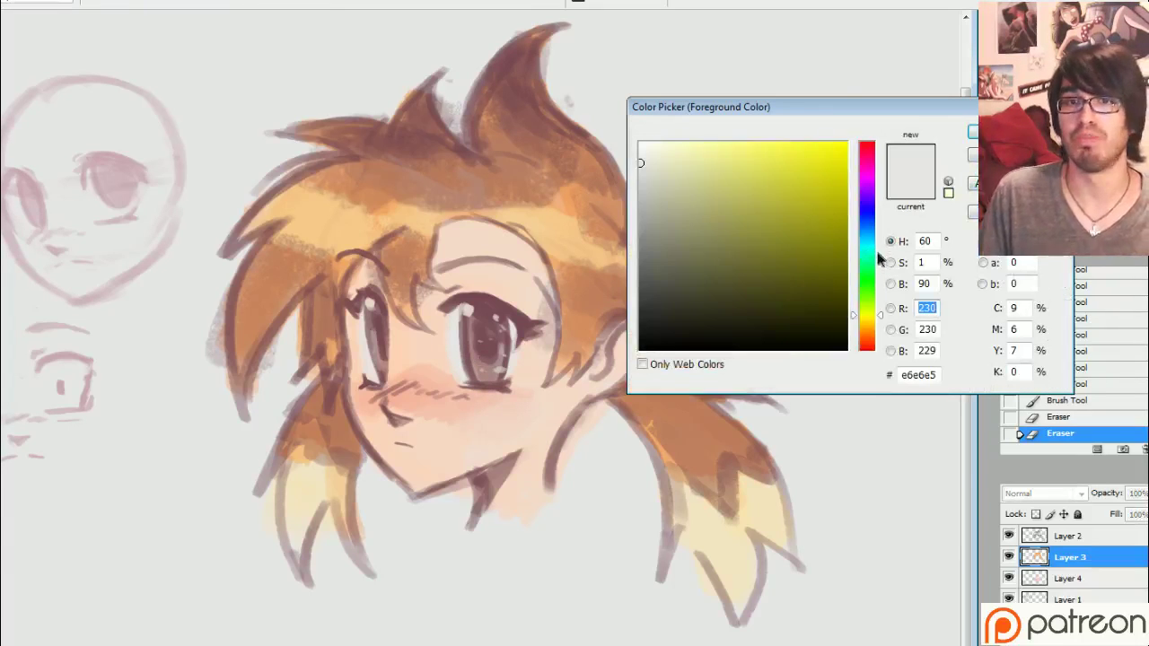
click(878, 252)
click(787, 153)
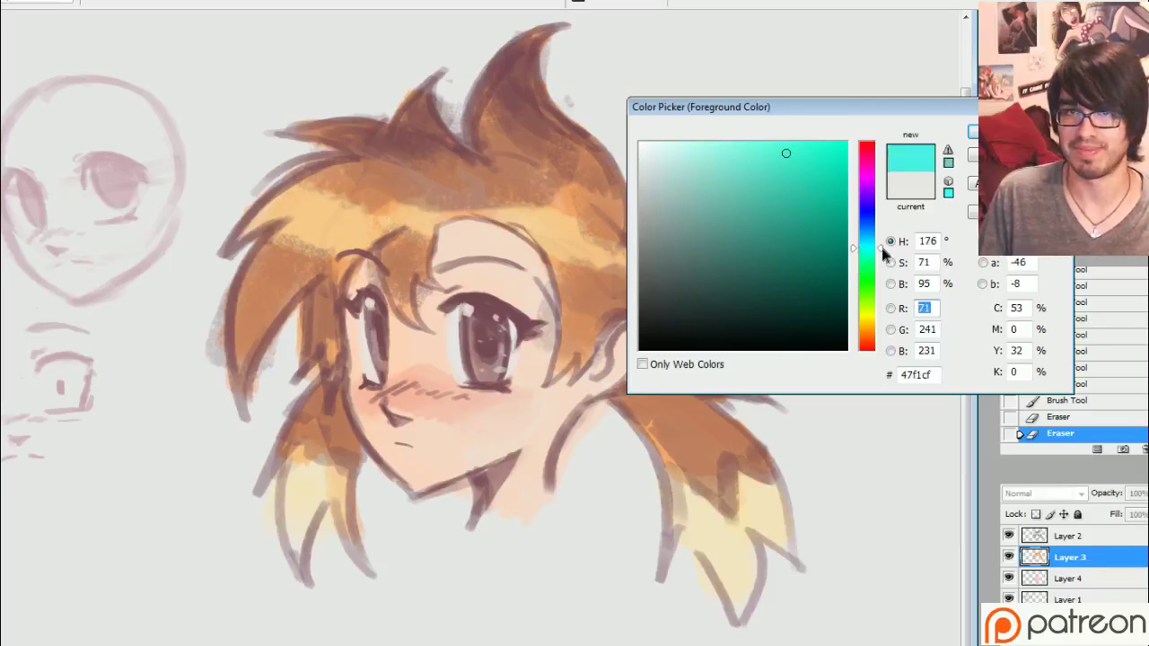
drag(883, 254, 883, 244)
click(804, 163)
click(814, 166)
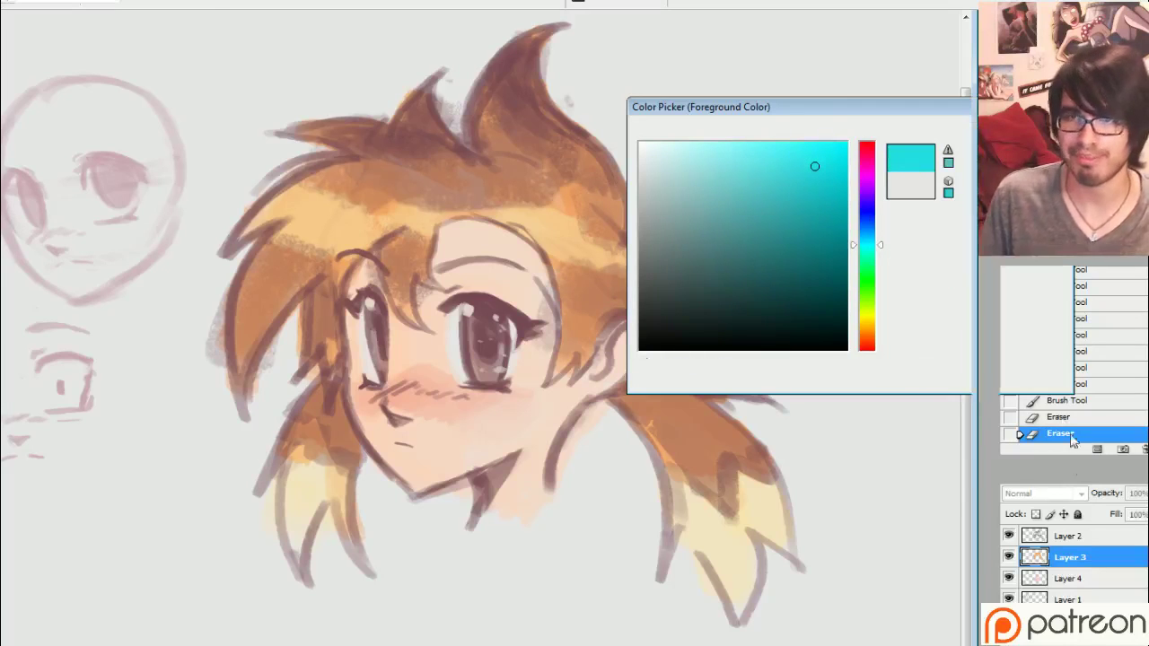
key(Return)
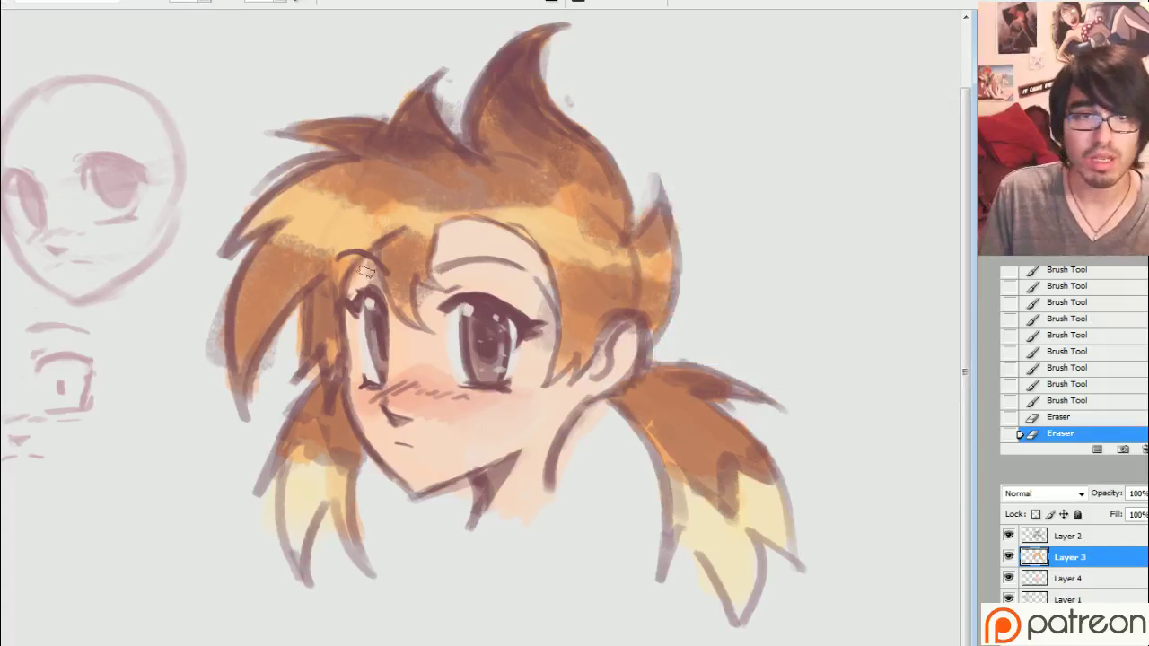
mouse_move(378, 359)
mouse_down()
mouse_move(377, 343)
mouse_move(381, 359)
mouse_up()
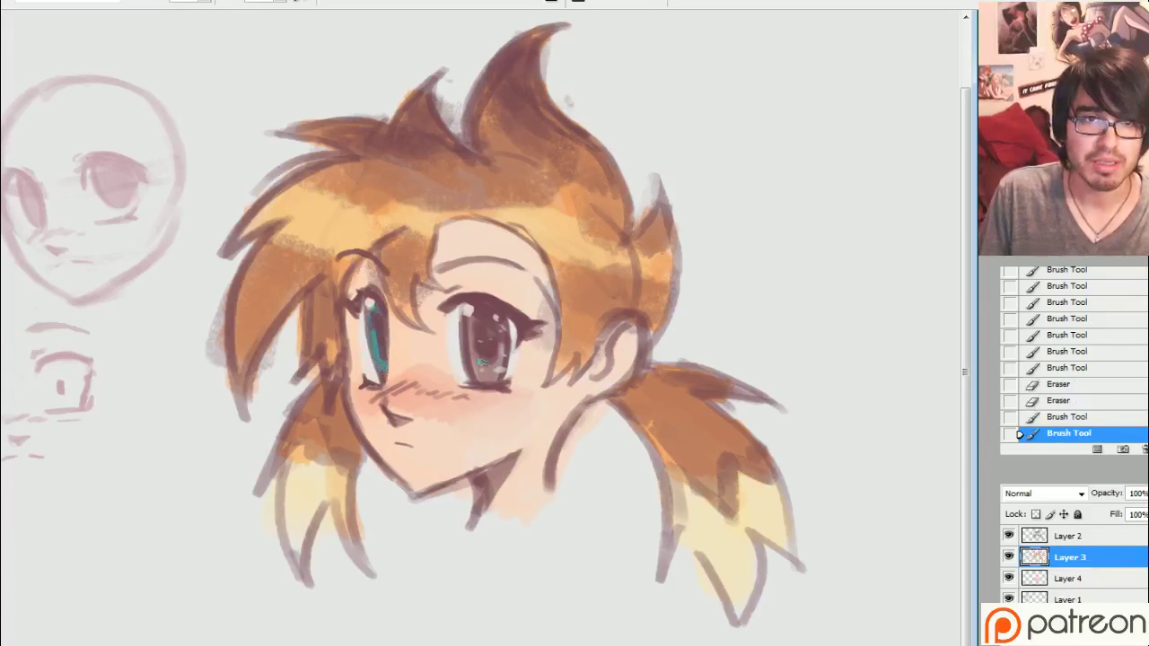
drag(476, 356, 489, 335)
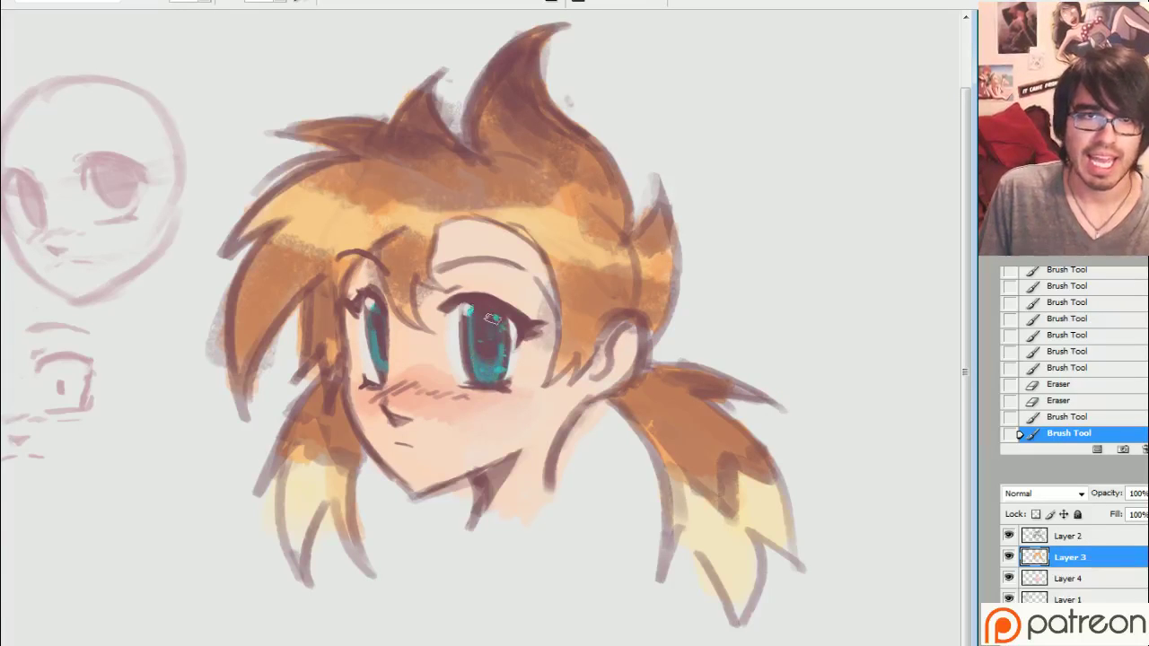
click(494, 317)
click(379, 329)
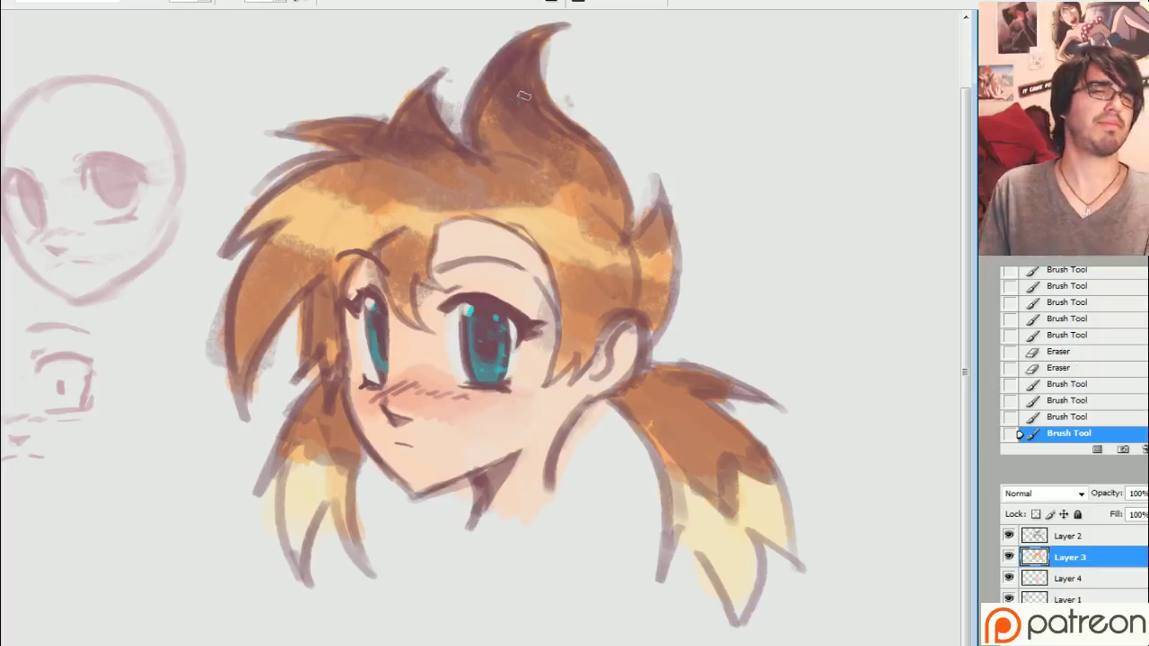
Step: Shade the irises of both eyes on Layer 3 with a darker, bluer tone
key(ctrl+u)
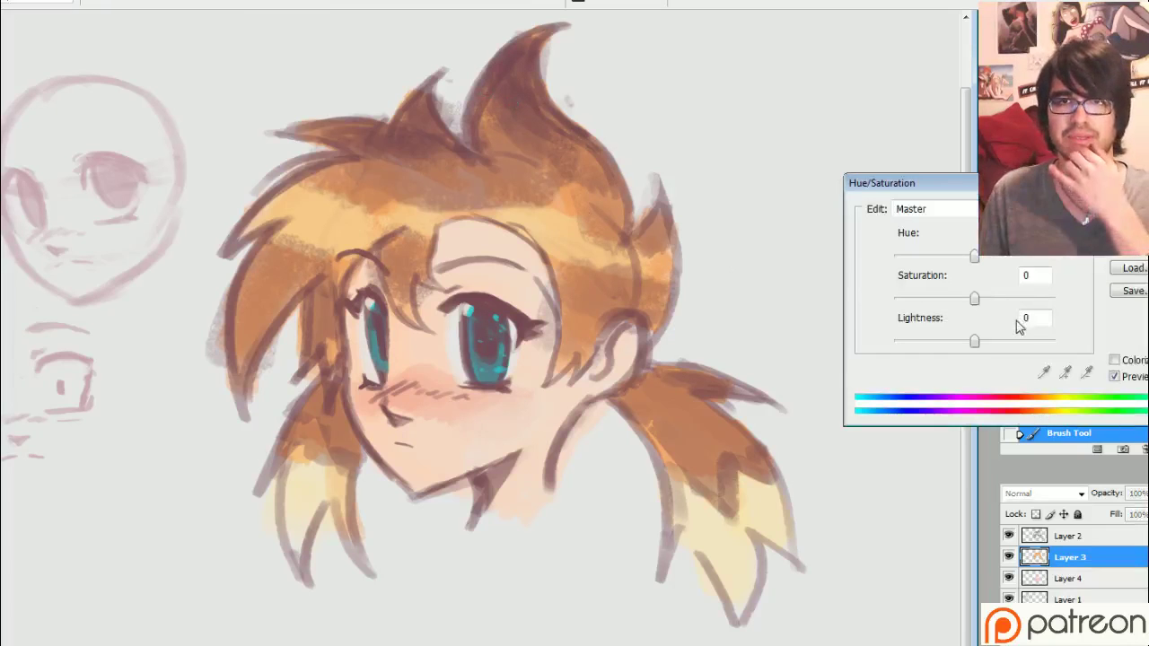
click(1127, 236)
click(2, 453)
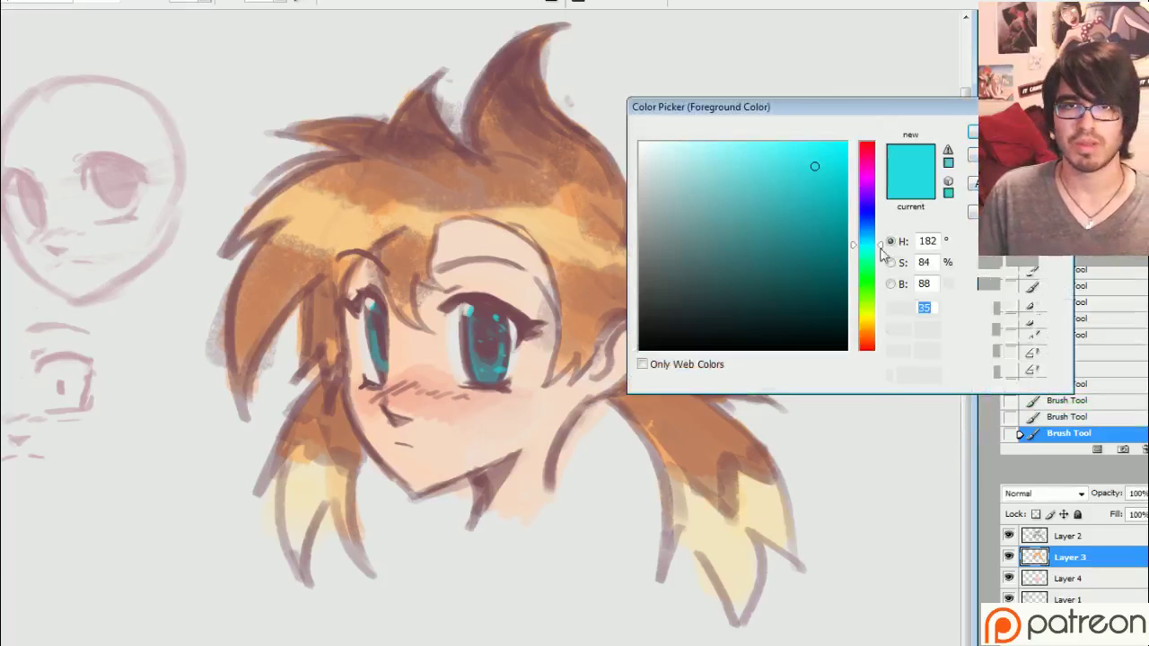
click(865, 230)
drag(764, 230, 756, 227)
key(Return)
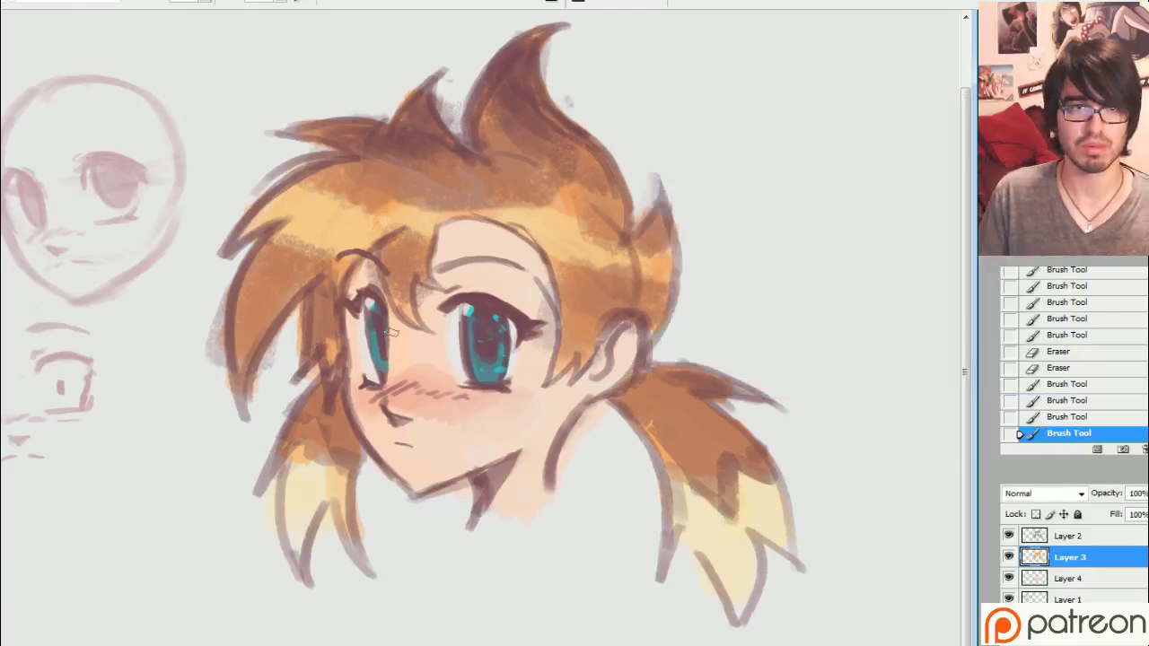
drag(481, 364, 496, 317)
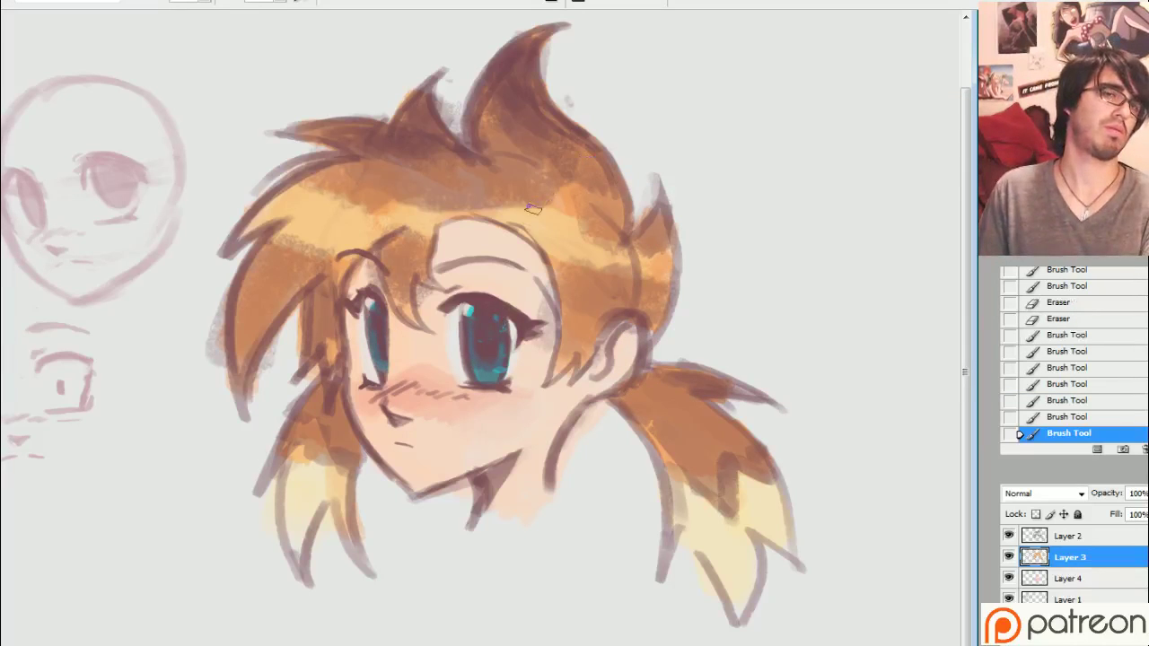
drag(497, 376, 483, 366)
drag(380, 352, 382, 368)
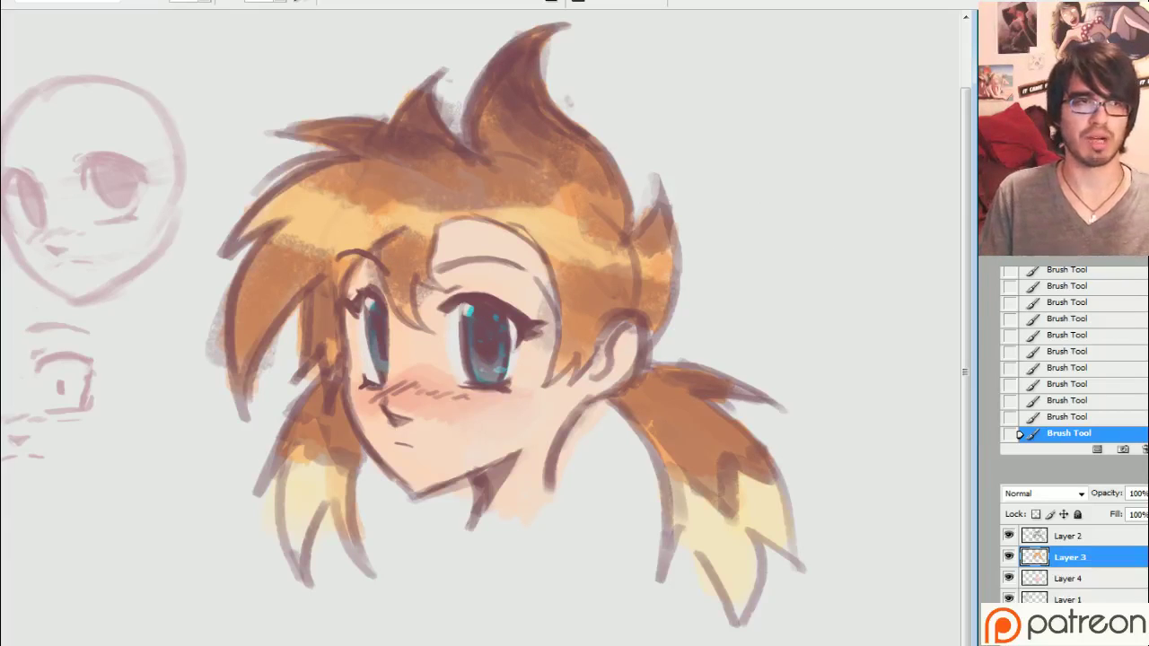
Step: Set the foreground colour to light blue a5d4ec for lightening the irises
key(n)
click(874, 234)
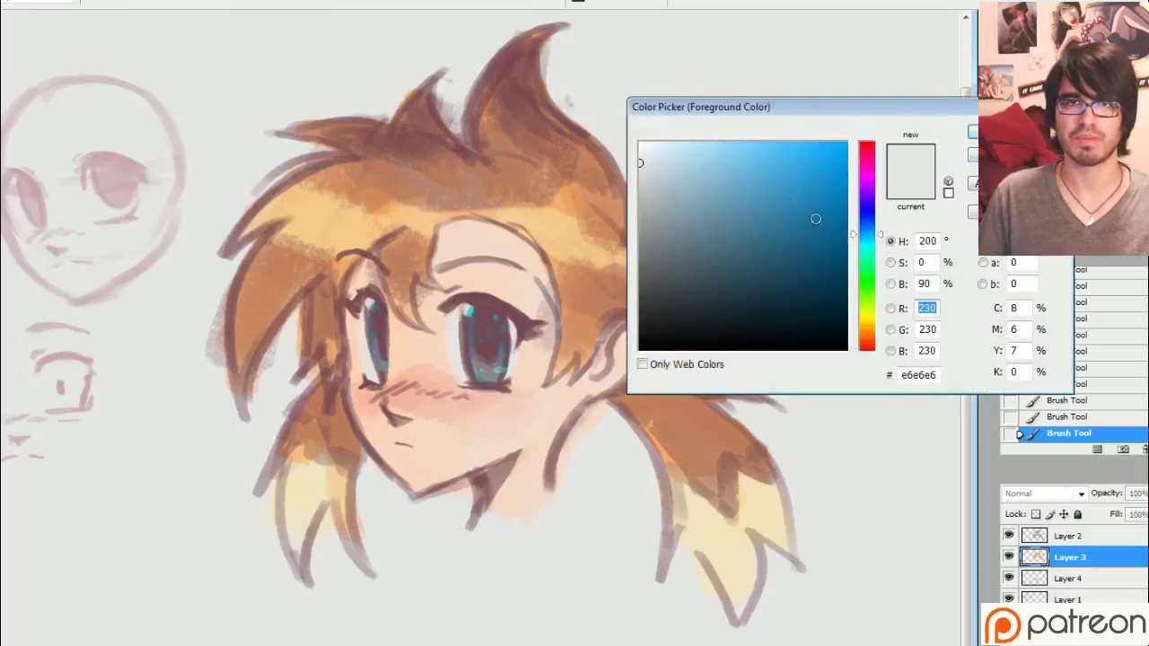
click(702, 158)
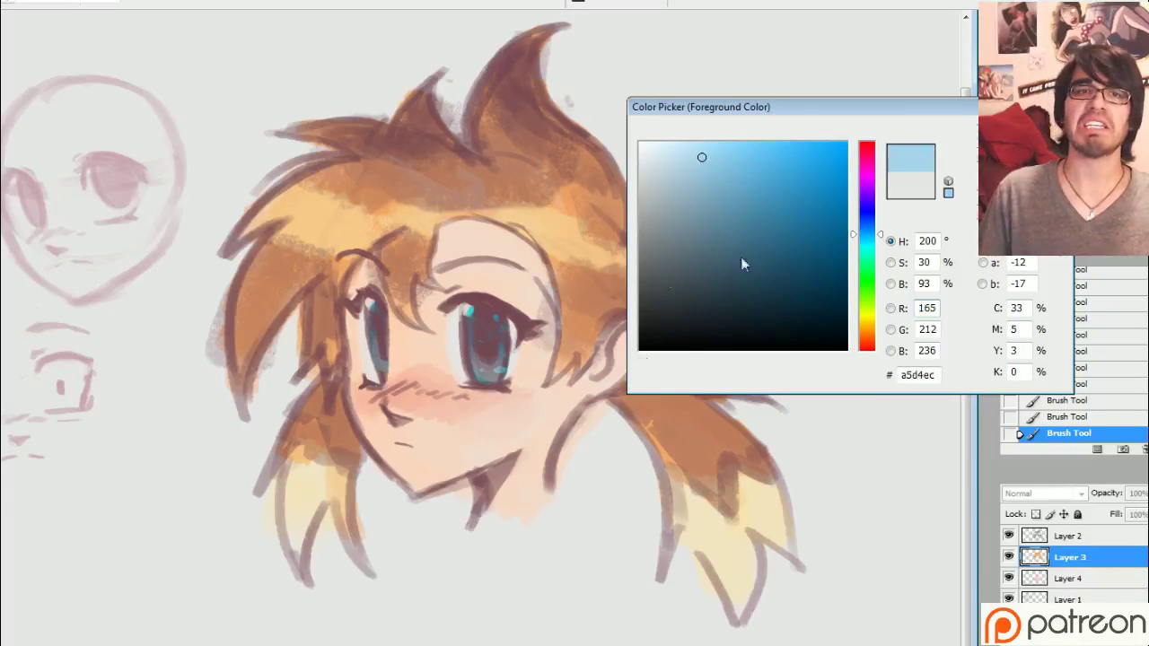
key(Return)
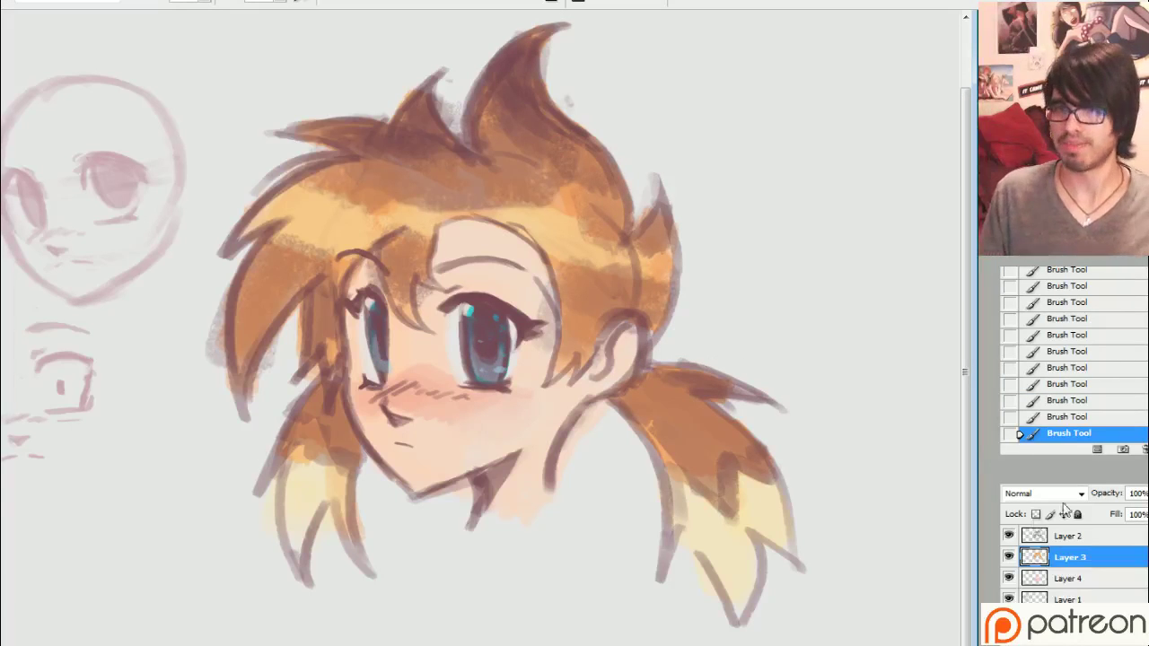
Step: Lock the transparent pixels of the line art on Layer 2 and set the foreground colour to dark red 7e2d32
click(1068, 536)
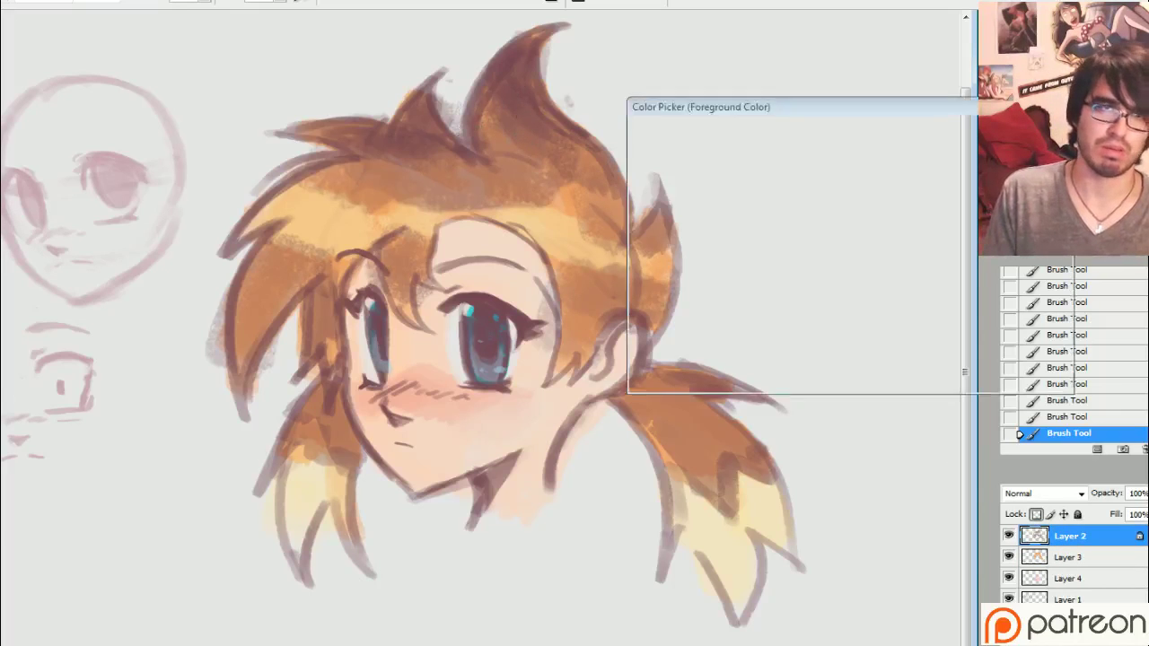
click(763, 258)
drag(763, 258, 773, 247)
click(1014, 132)
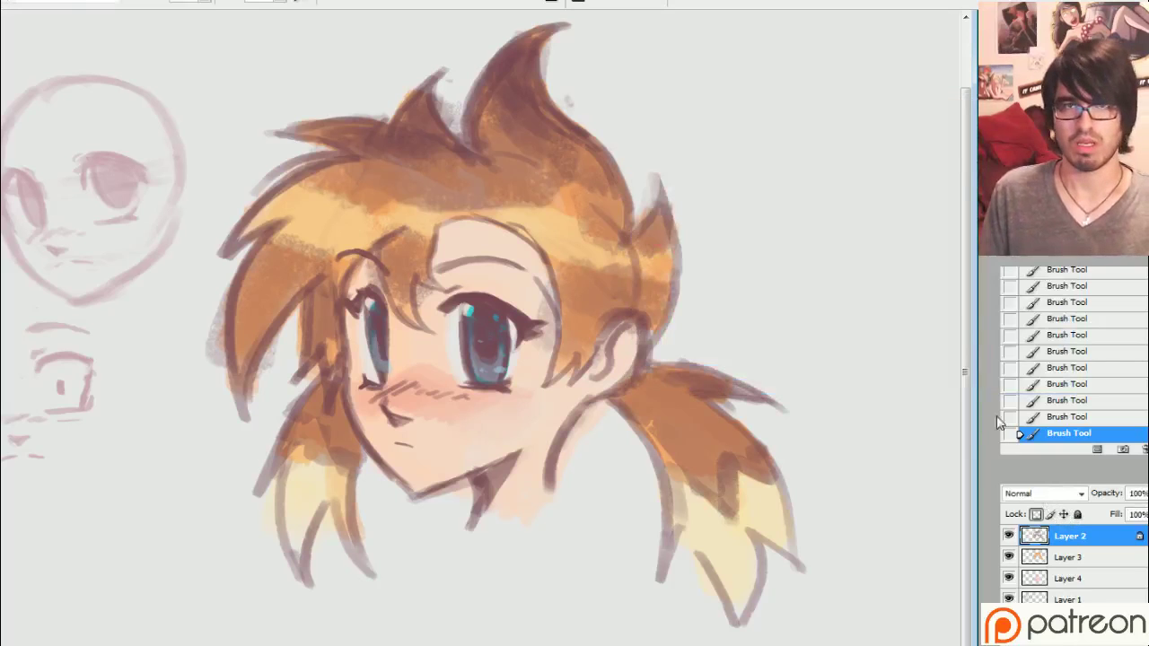
Step: Darken the line art on Layer 2 with a Hue/Saturation lightness of -23
key(ctrl+u)
drag(974, 341, 955, 341)
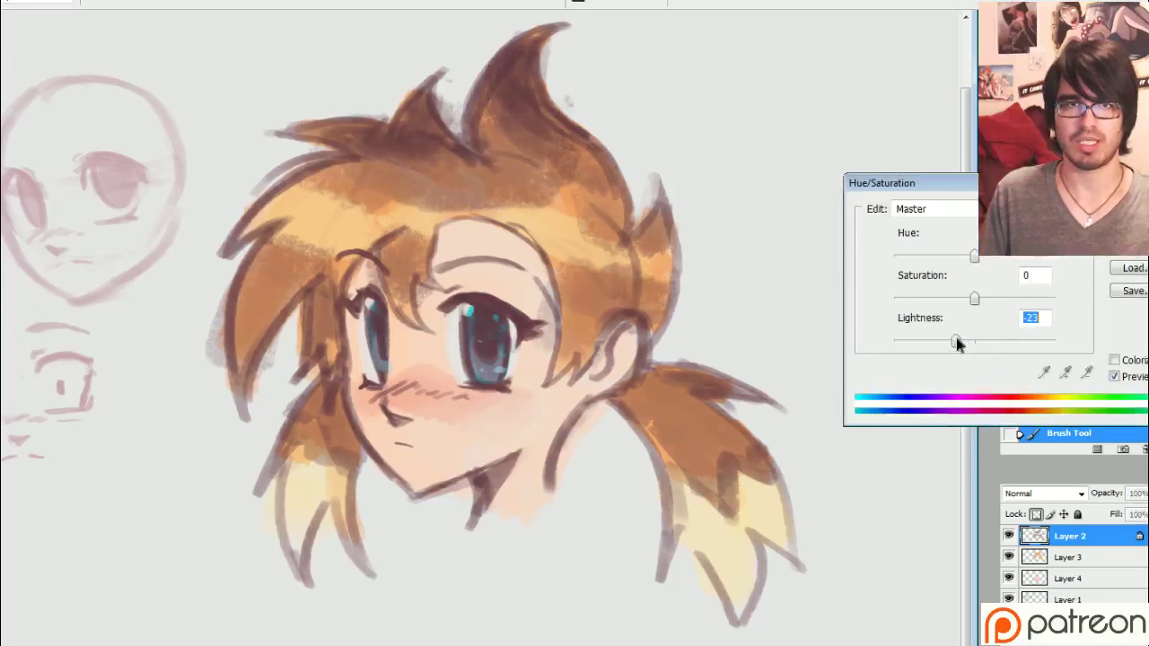
key(Return)
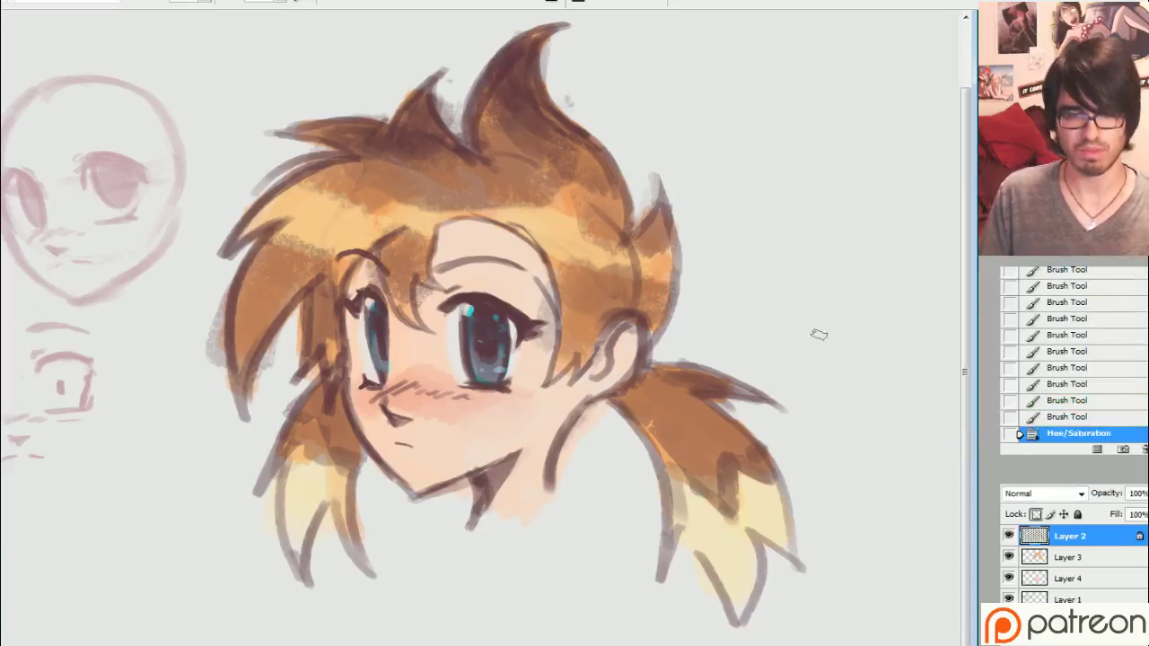
Step: Tint the hair and ear outlines on Layer 2 dark red with a much larger brush
key(])
key(])
key(])
key(])
key(])
key(])
key(])
key(])
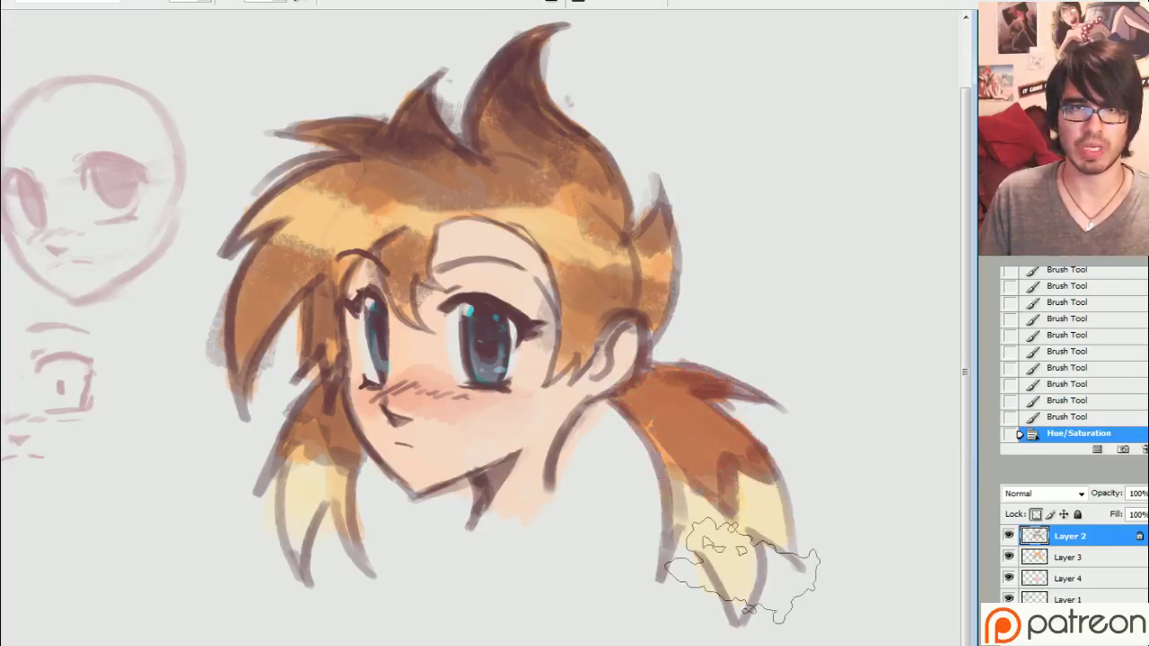
mouse_move(481, 110)
mouse_down()
mouse_move(521, 56)
mouse_move(368, 163)
mouse_move(297, 234)
mouse_move(408, 265)
mouse_move(539, 256)
mouse_up()
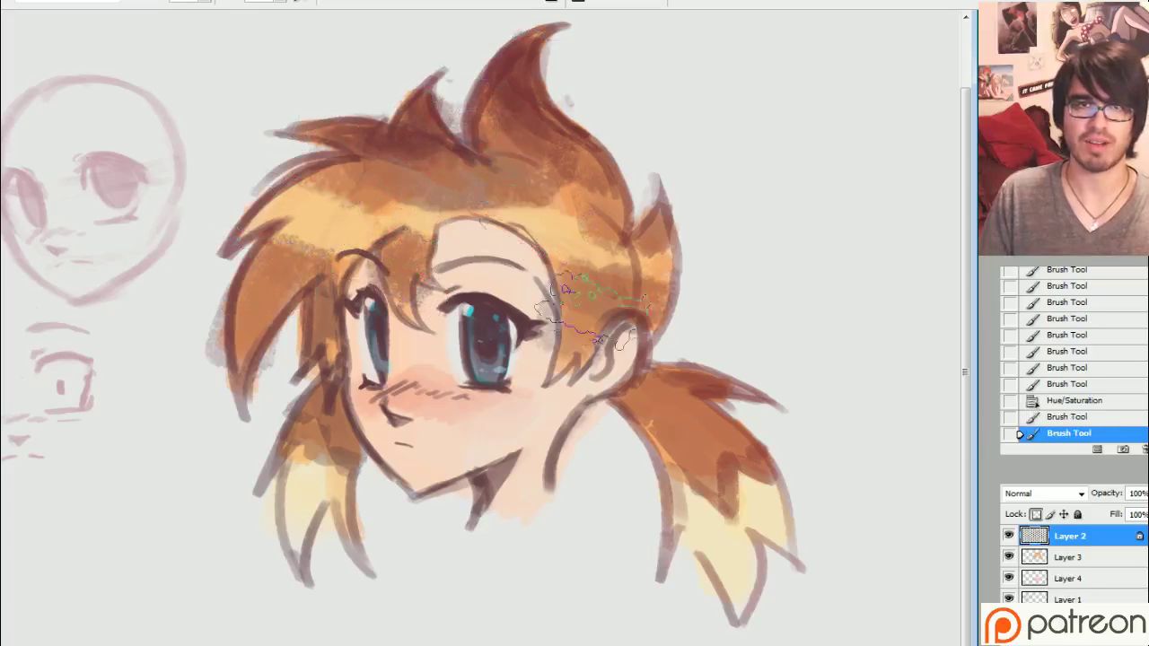
mouse_move(574, 309)
mouse_down()
mouse_move(561, 346)
mouse_move(615, 363)
mouse_up()
drag(333, 314, 287, 525)
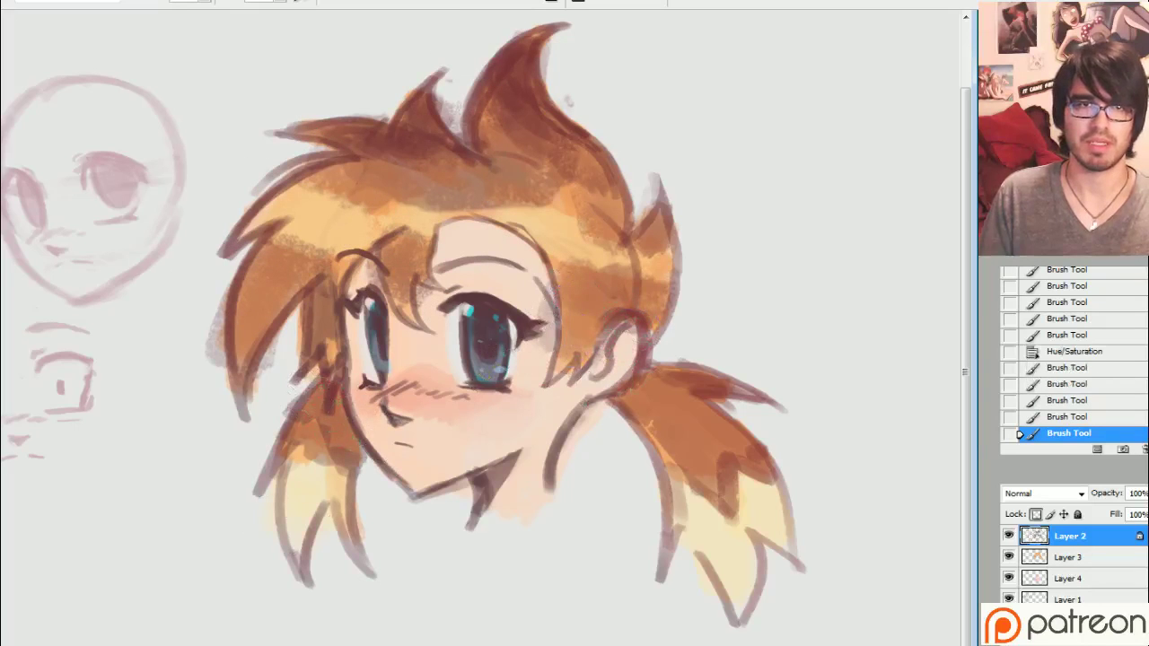
Step: Tint the jaw, neck and eyebrow lines dark red with a smaller brush
key([)
key([)
key([)
key([)
mouse_move(410, 496)
mouse_down()
mouse_move(520, 454)
mouse_move(569, 487)
mouse_up()
drag(514, 256, 437, 271)
drag(385, 270, 346, 262)
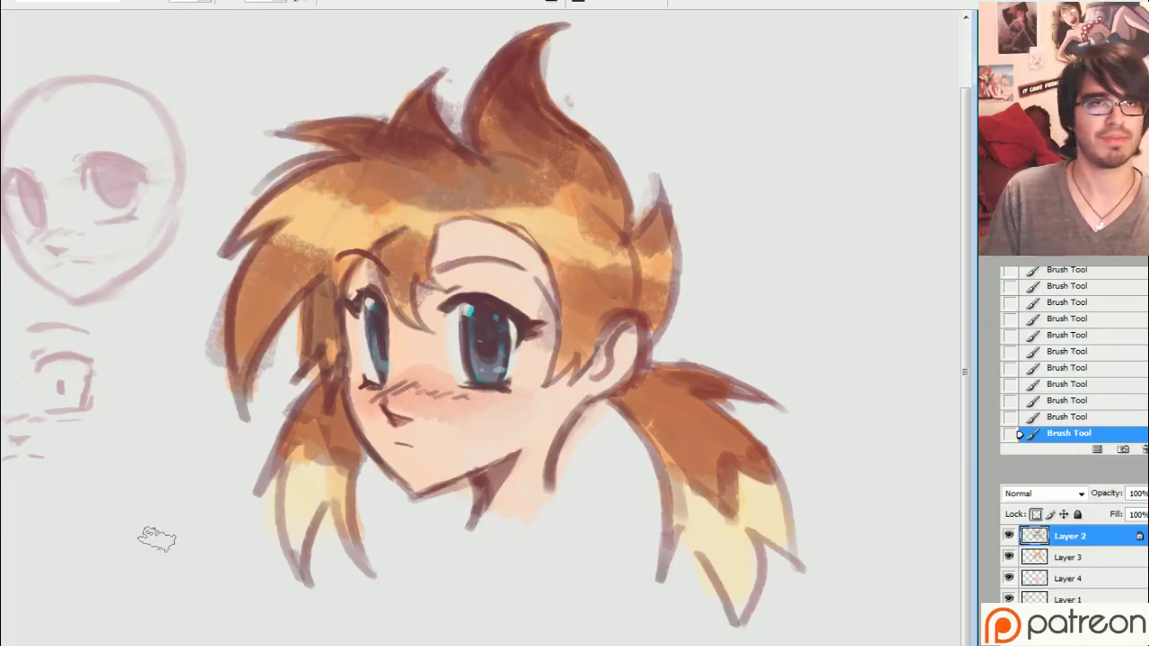
Step: Set the foreground colour to dark blue 31344b for the iris line art
click(2, 449)
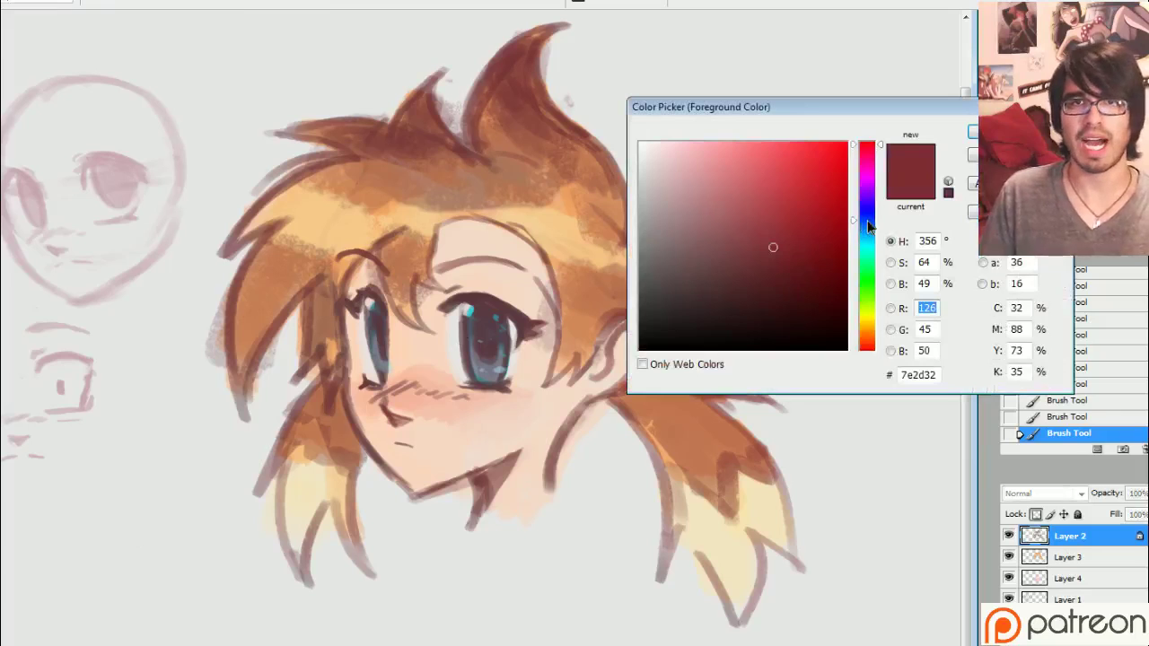
click(866, 216)
mouse_move(791, 268)
mouse_down()
mouse_move(725, 273)
mouse_move(711, 288)
mouse_up()
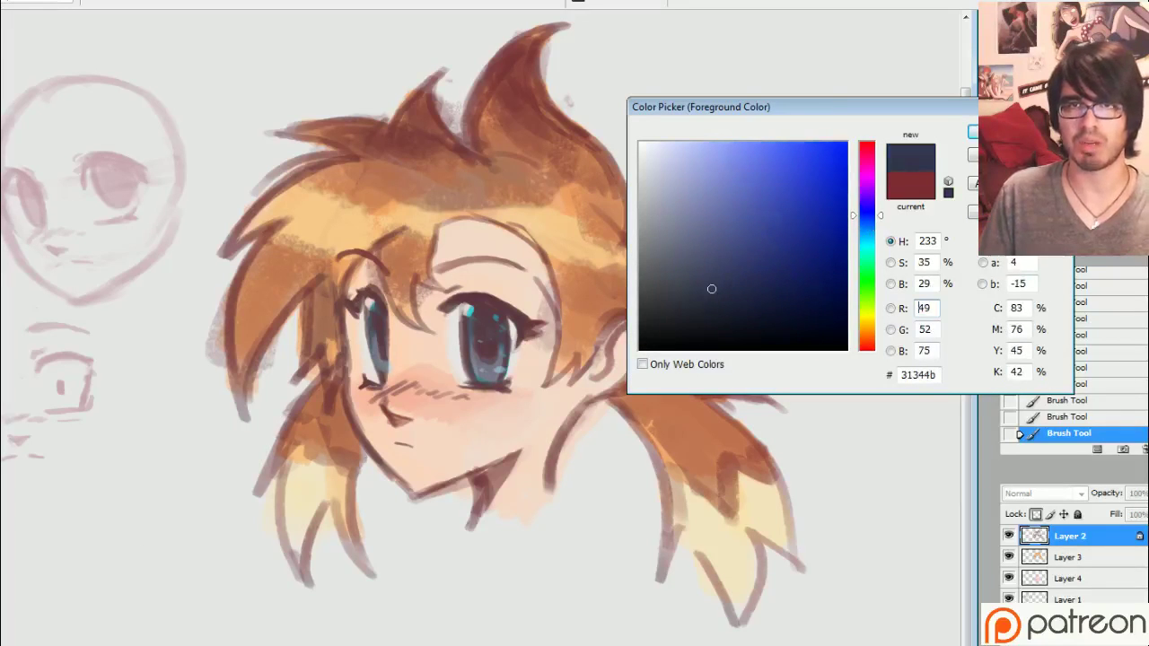
key(Return)
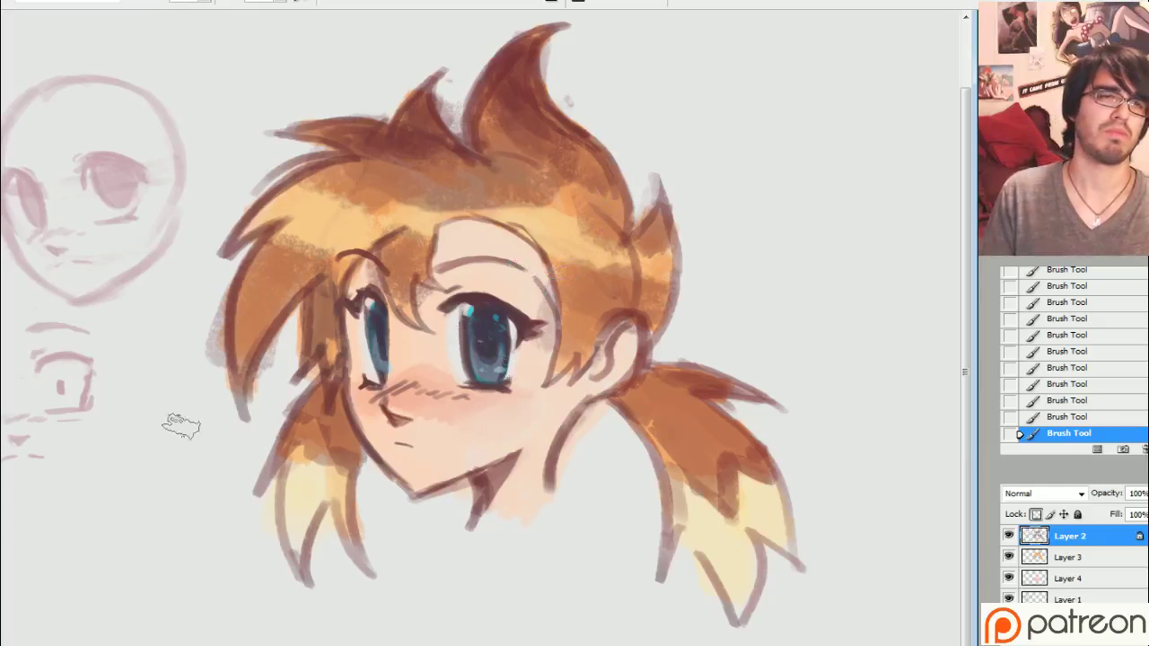
Step: Change the foreground colour to dark purple 482b4c
drag(880, 218, 883, 180)
click(689, 298)
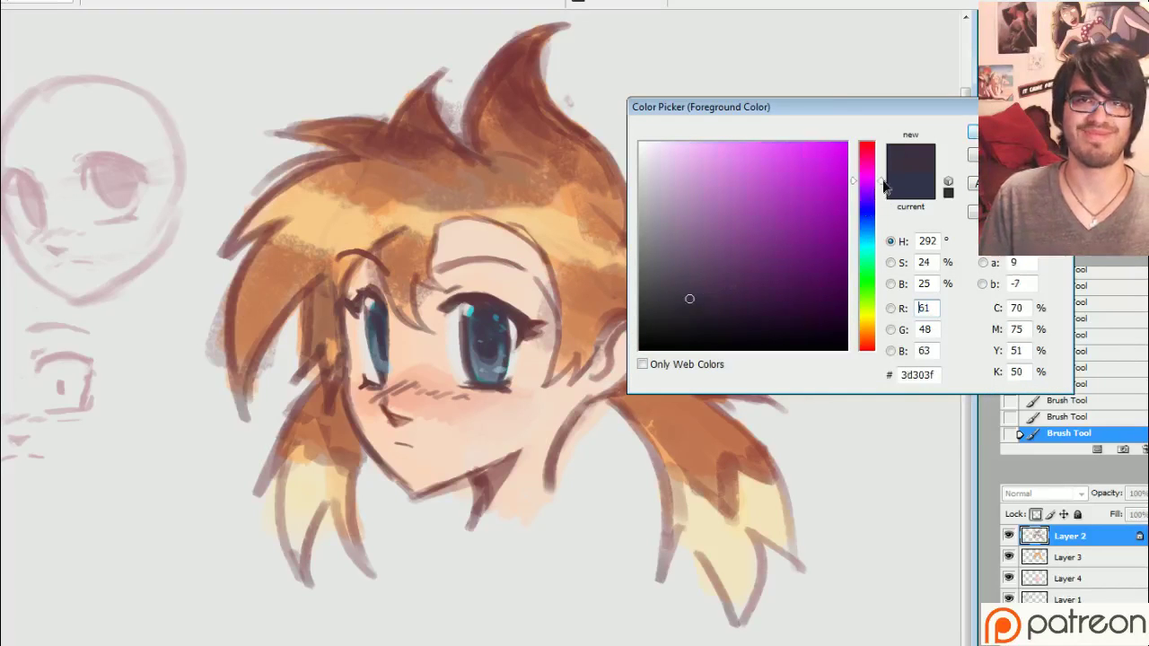
click(730, 288)
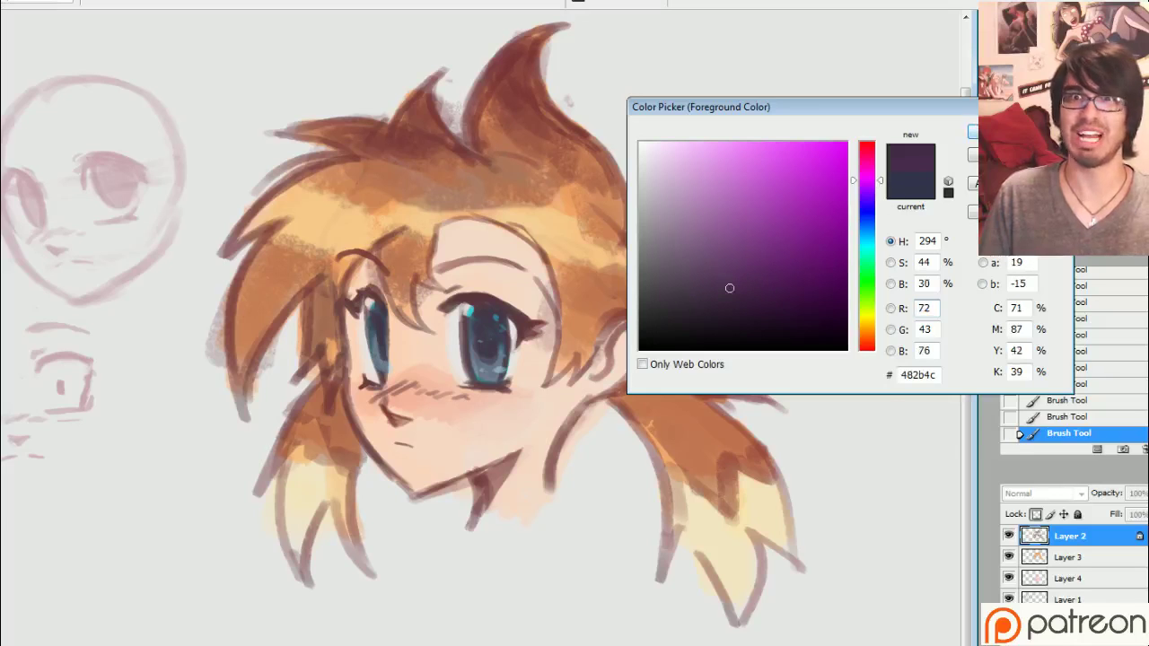
click(1015, 132)
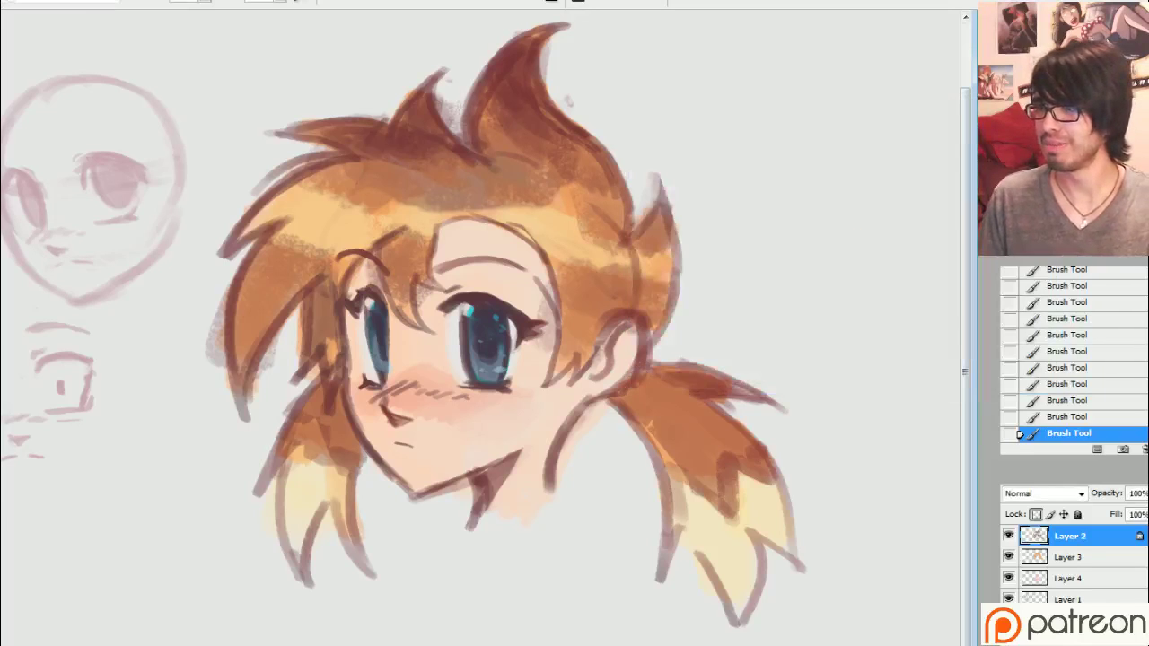